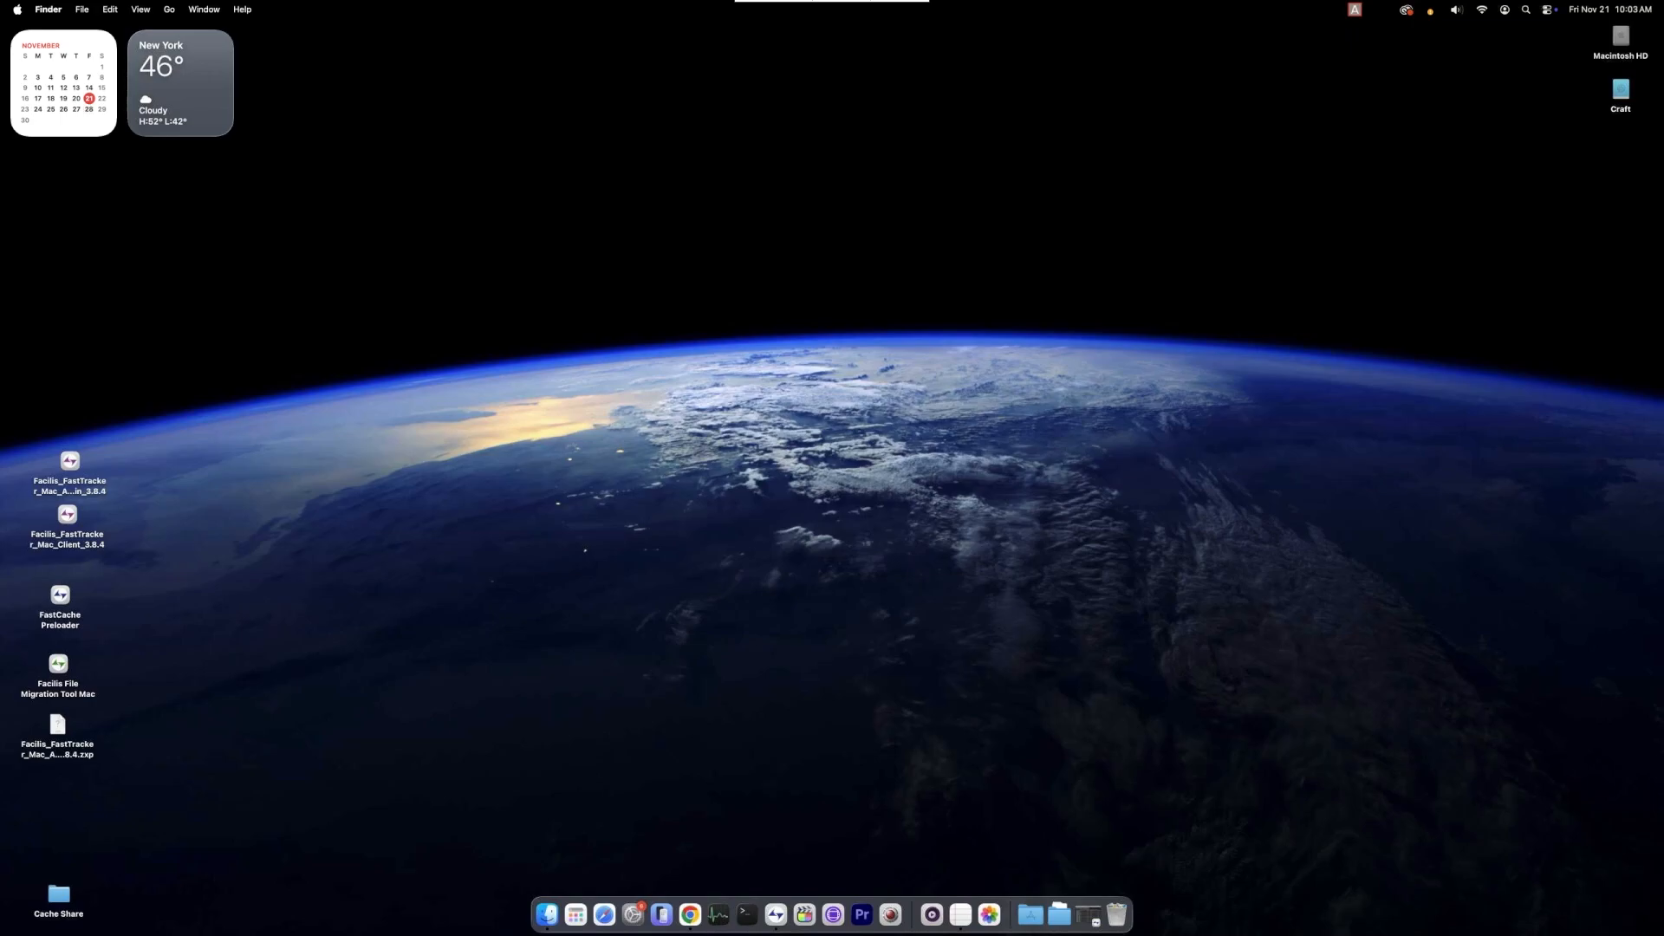
# - Check the mounted Craft volume in the Hub Client Console's volume list and minimize the console
pyautogui.click(1620, 90)
pyautogui.click(1531, 165)
pyautogui.click(1087, 915)
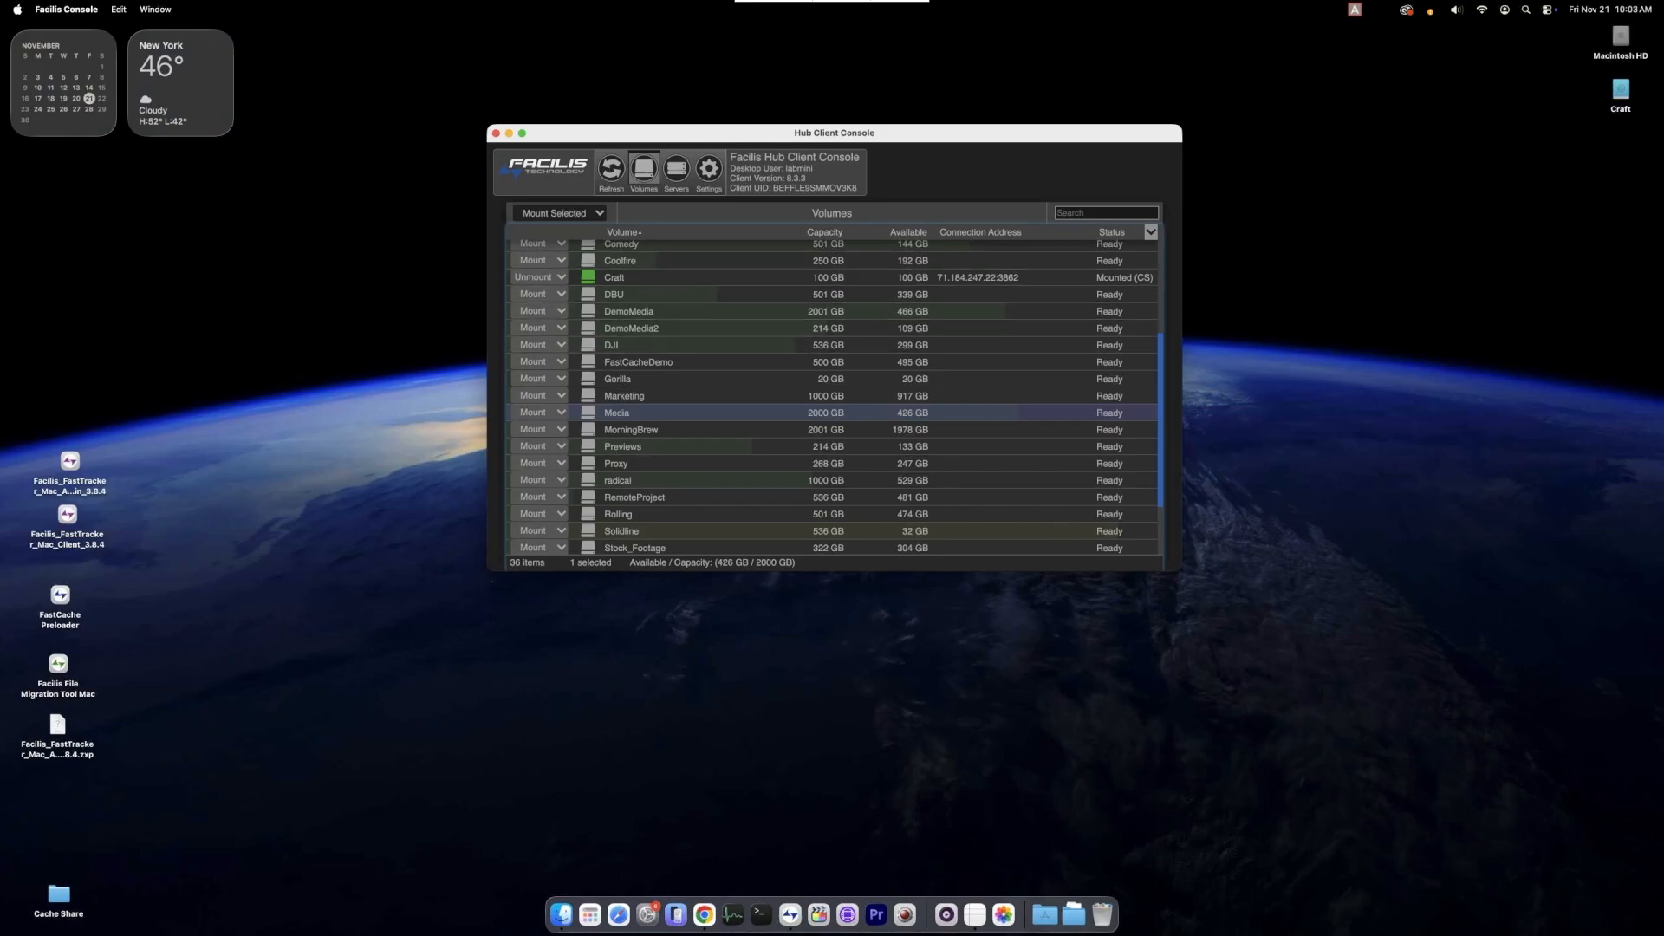
pyautogui.press('super+m')
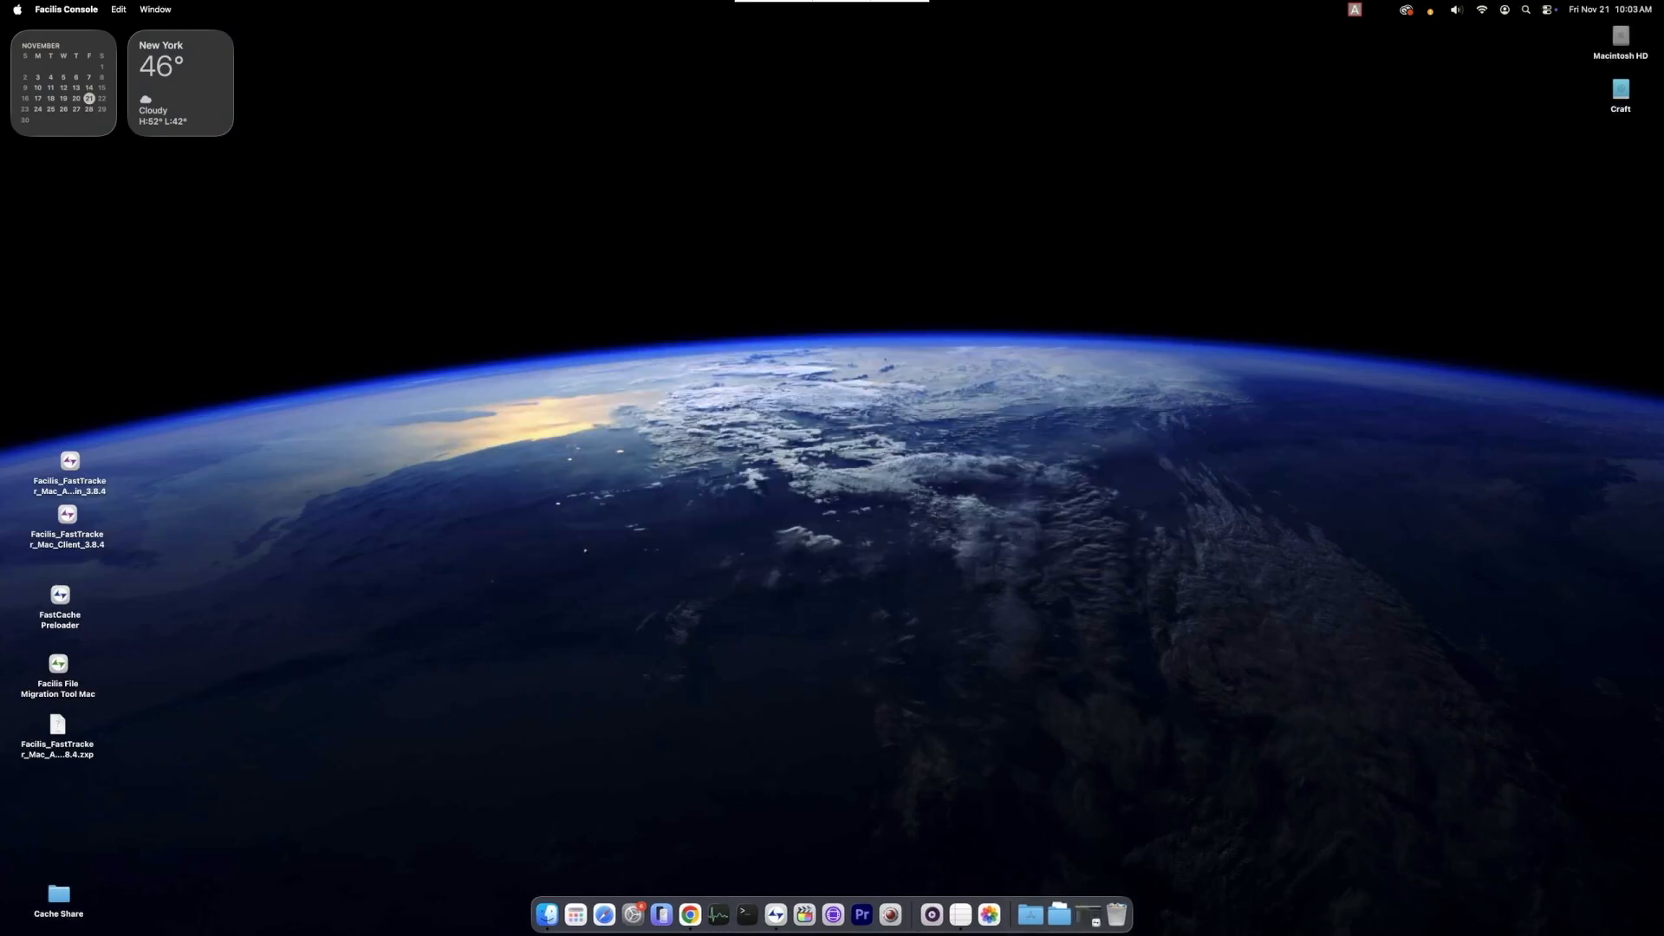
# - Open the FastTracker 3.8.4 client, log in to FastTrackerdemo.com with the user name and account password, and run a blank asset search
pyautogui.doubleClick(66, 515)
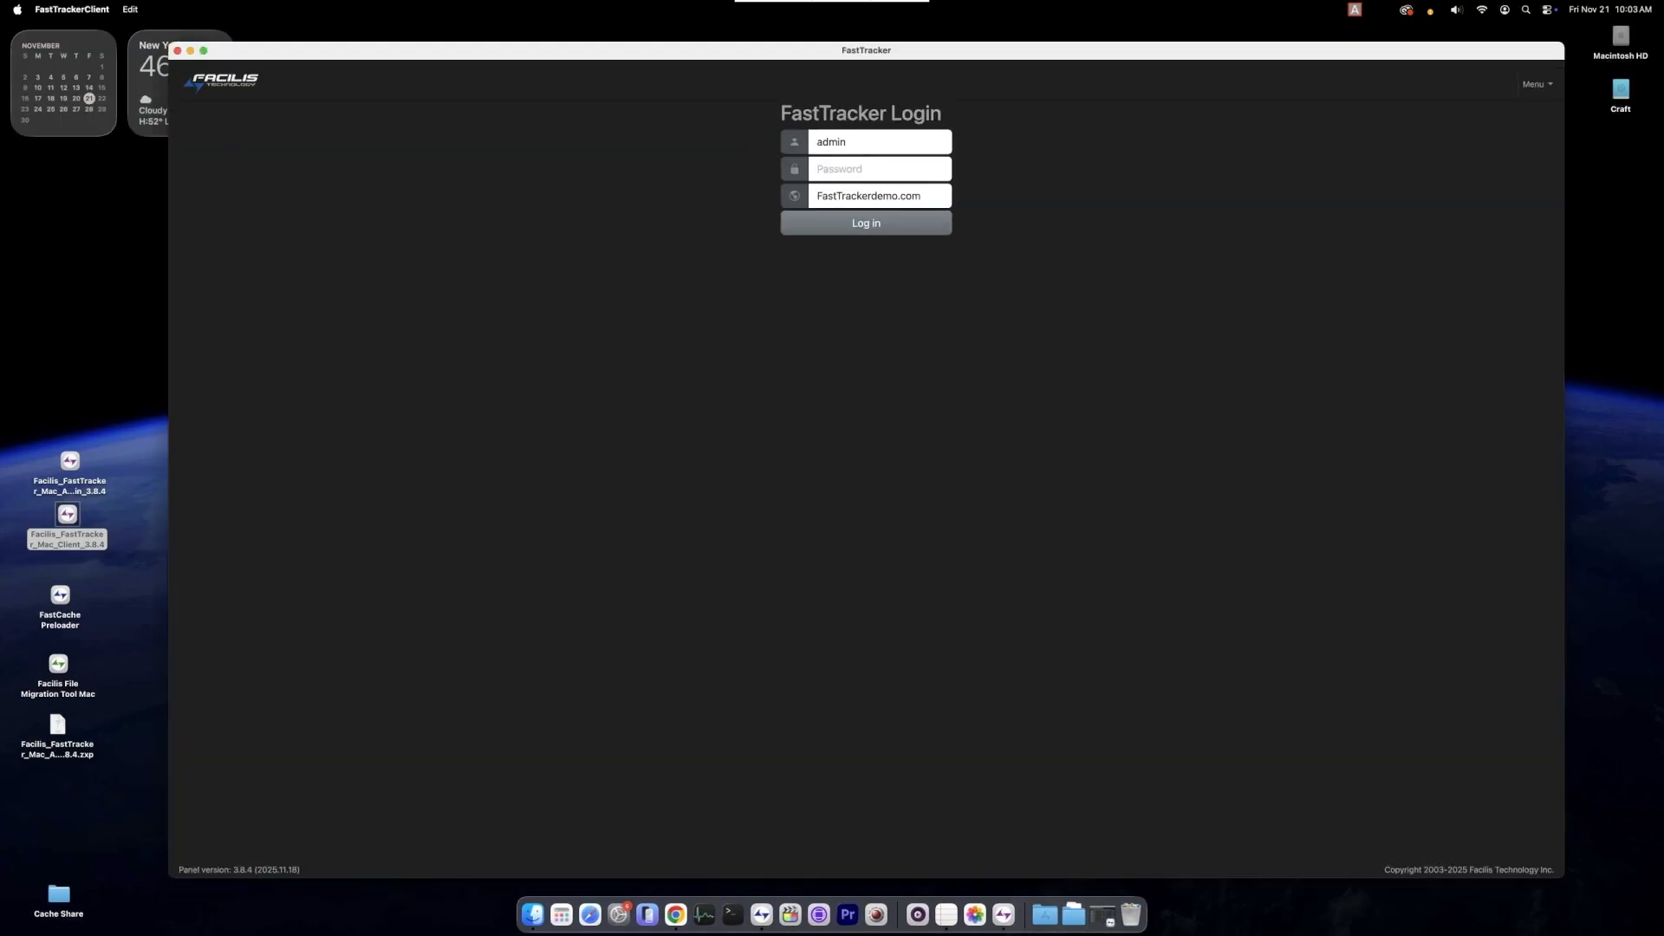
pyautogui.click(868, 196)
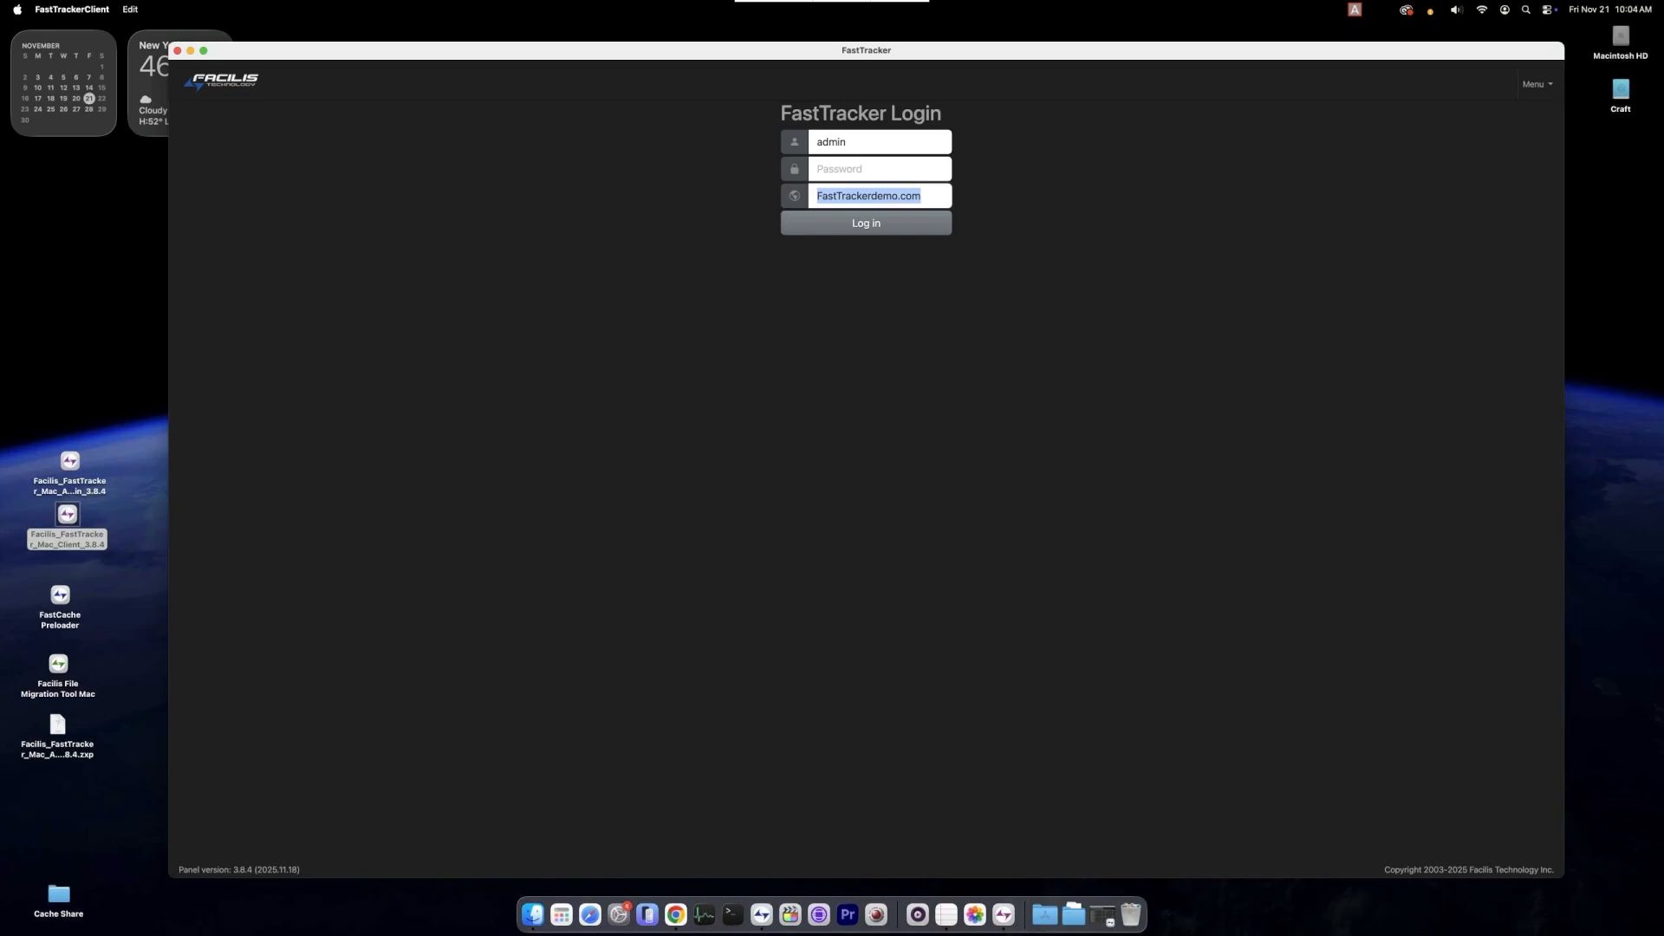
pyautogui.click(879, 142)
pyautogui.click(879, 169)
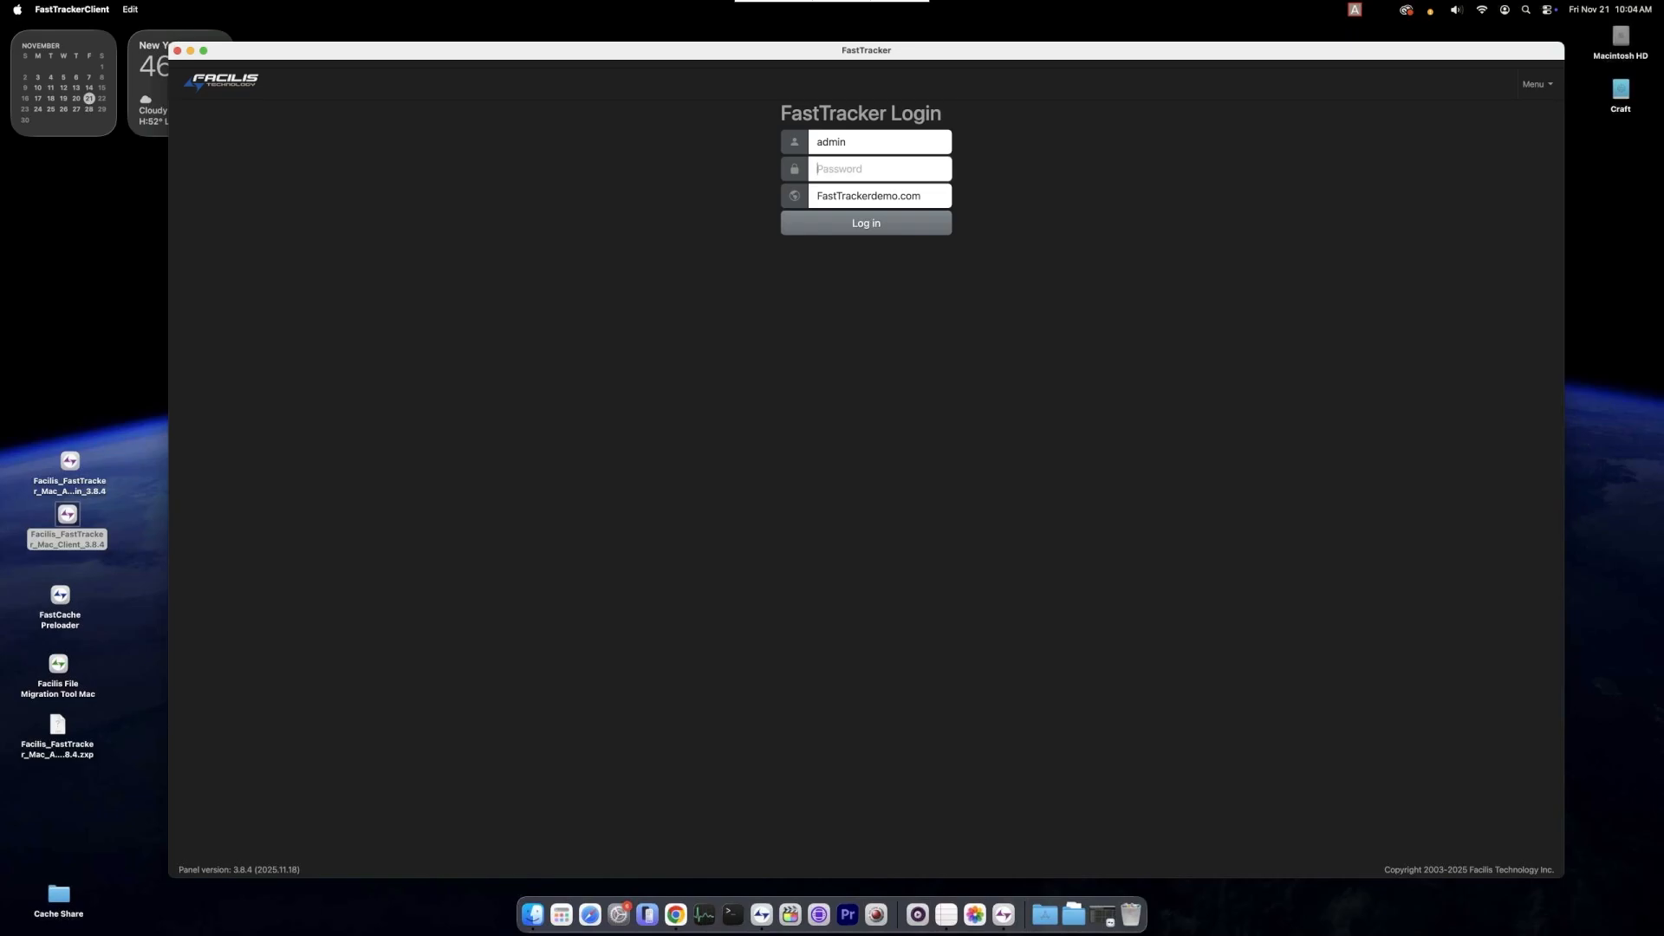
pyautogui.press('Return')
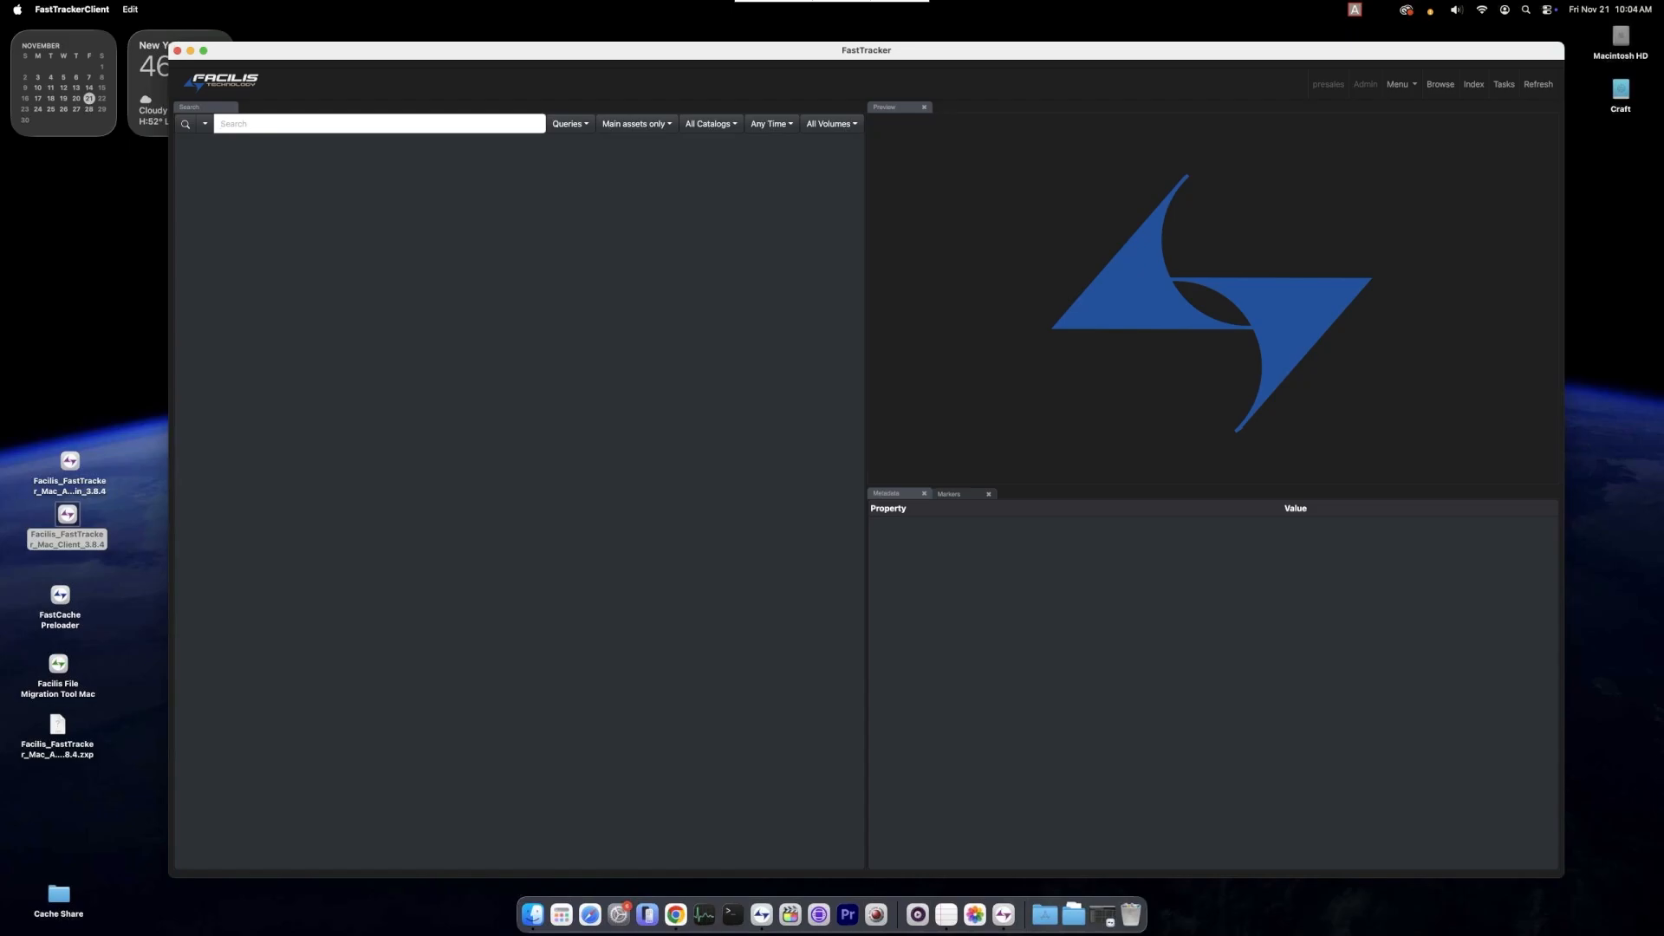
pyautogui.click(186, 124)
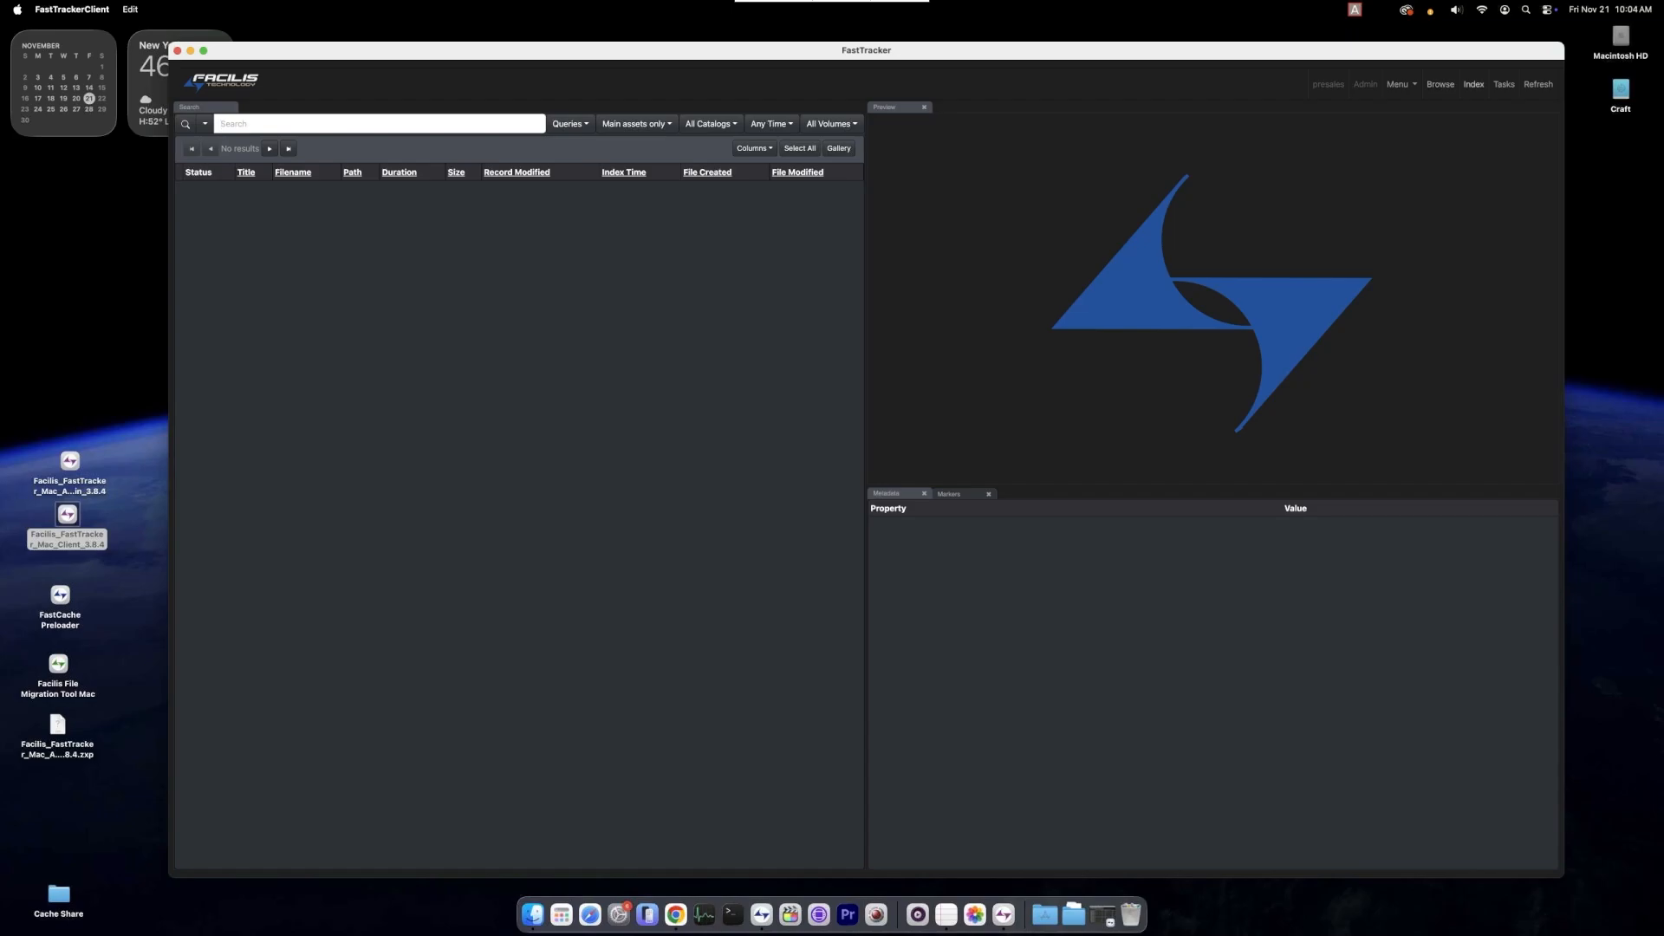
# - Add the Surfers folder from Jim Project on the Craft volume as the source path in Index & Ingest
pyautogui.click(1476, 85)
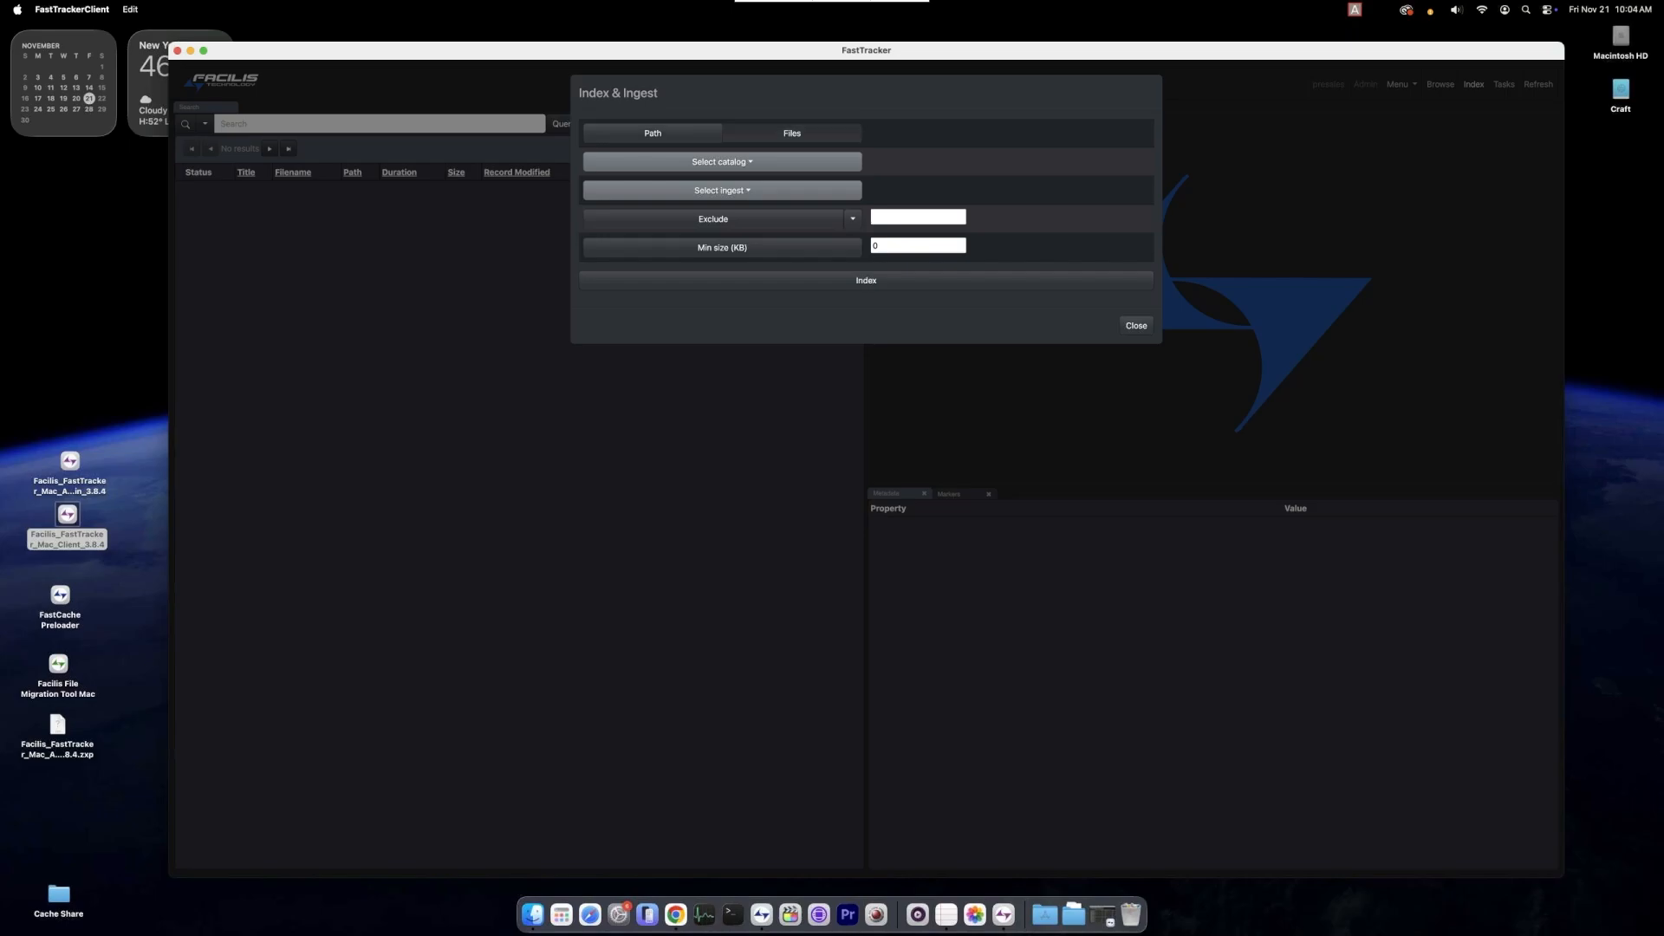
pyautogui.doubleClick(1619, 94)
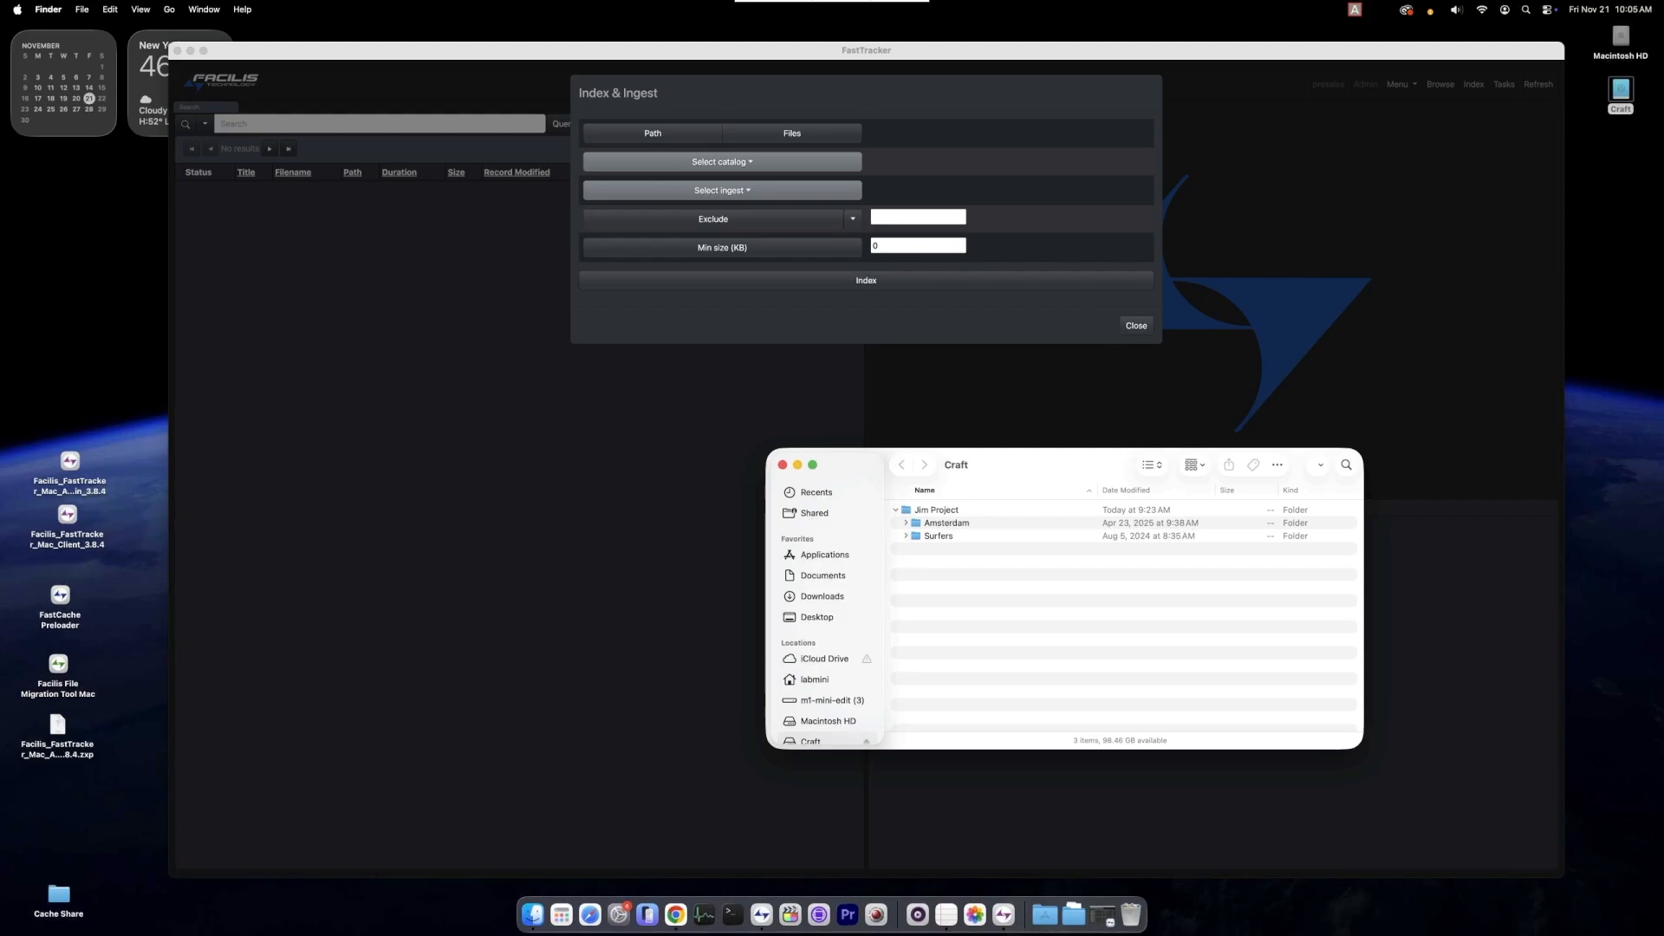
pyautogui.click(938, 535)
pyautogui.moveTo(938, 536); pyautogui.dragTo(995, 132)
pyautogui.press('super+Tab')
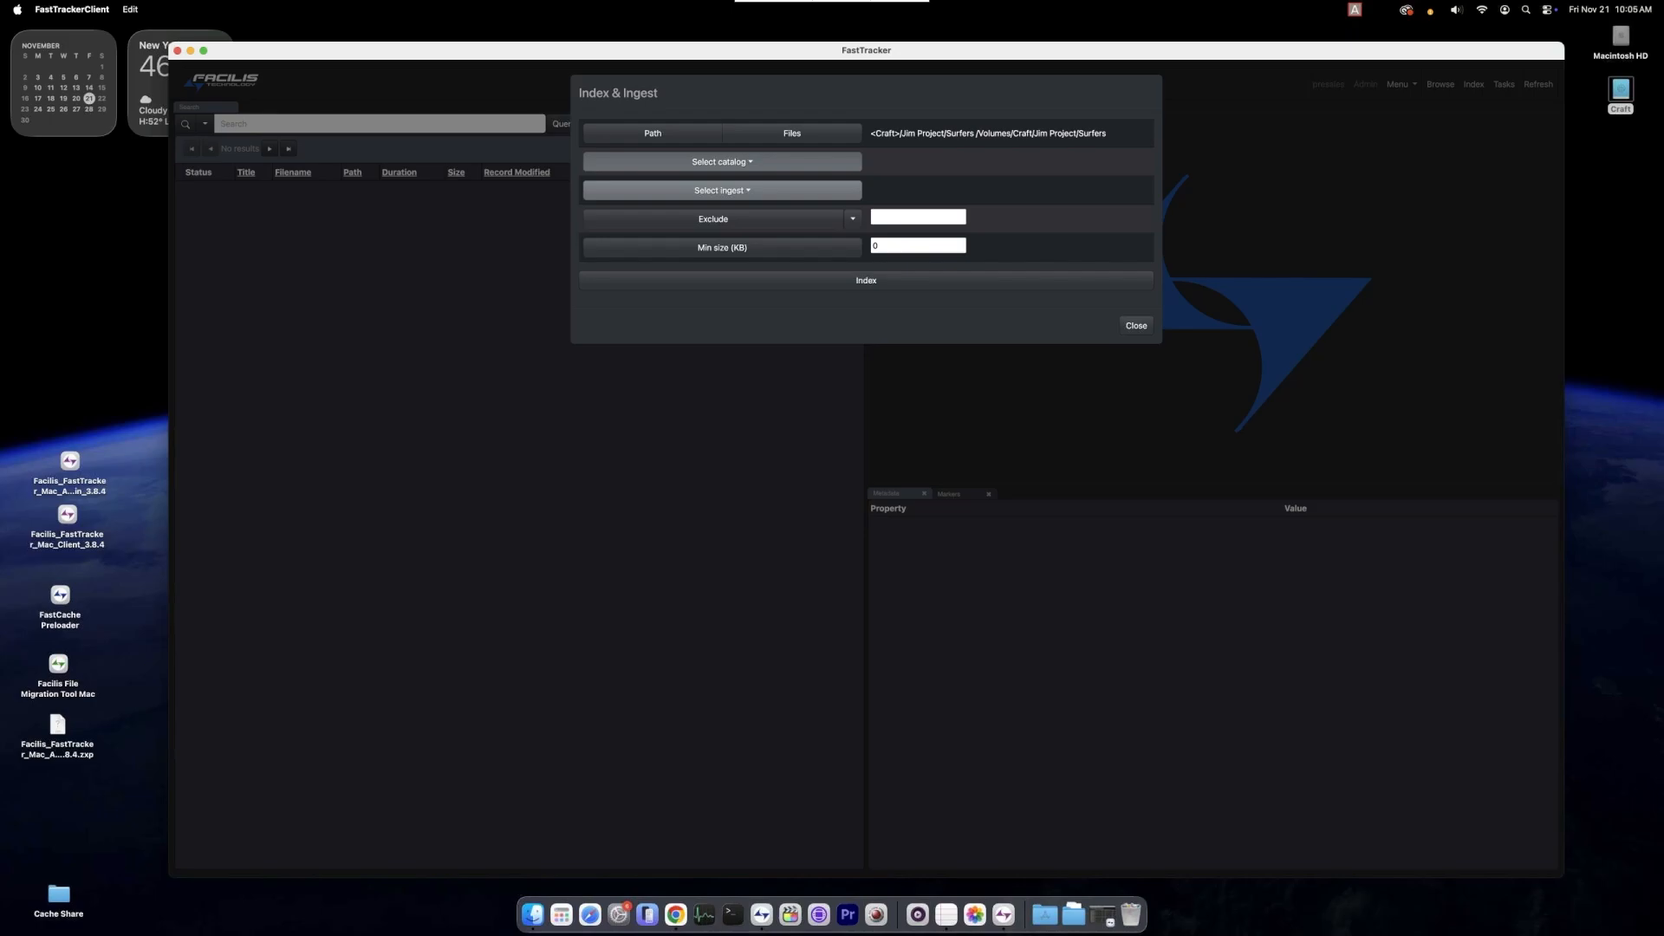
# - Review the catalog and ingest choices, index the Surfers folder without selecting either, and close the dialog
pyautogui.click(721, 161)
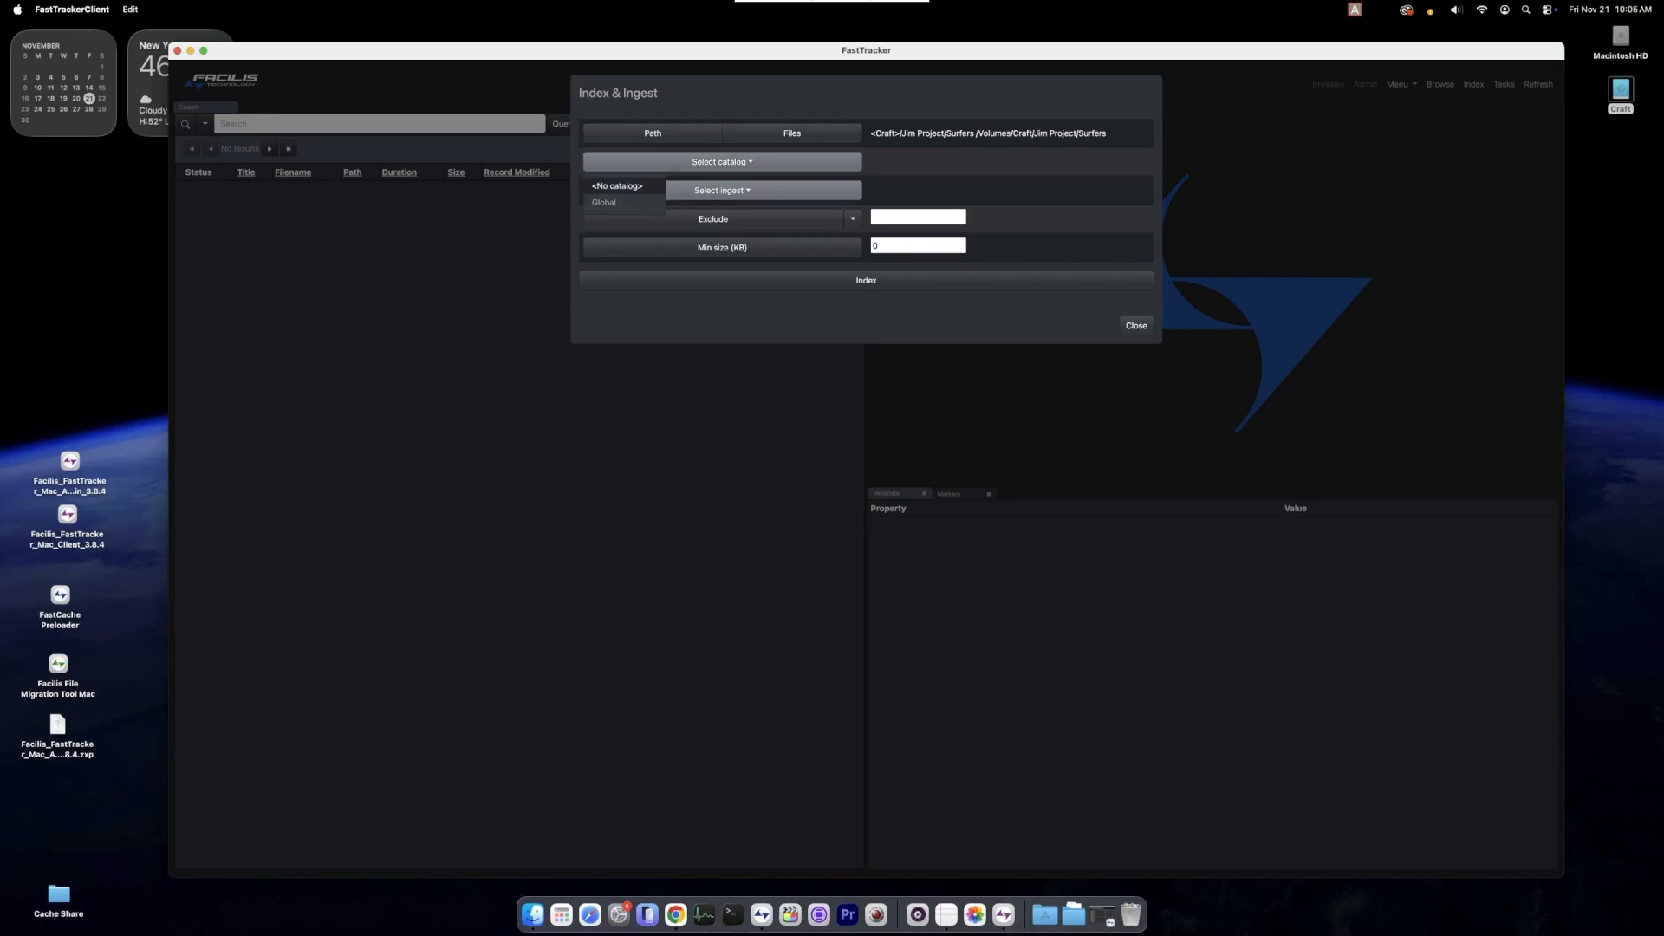
pyautogui.click(721, 189)
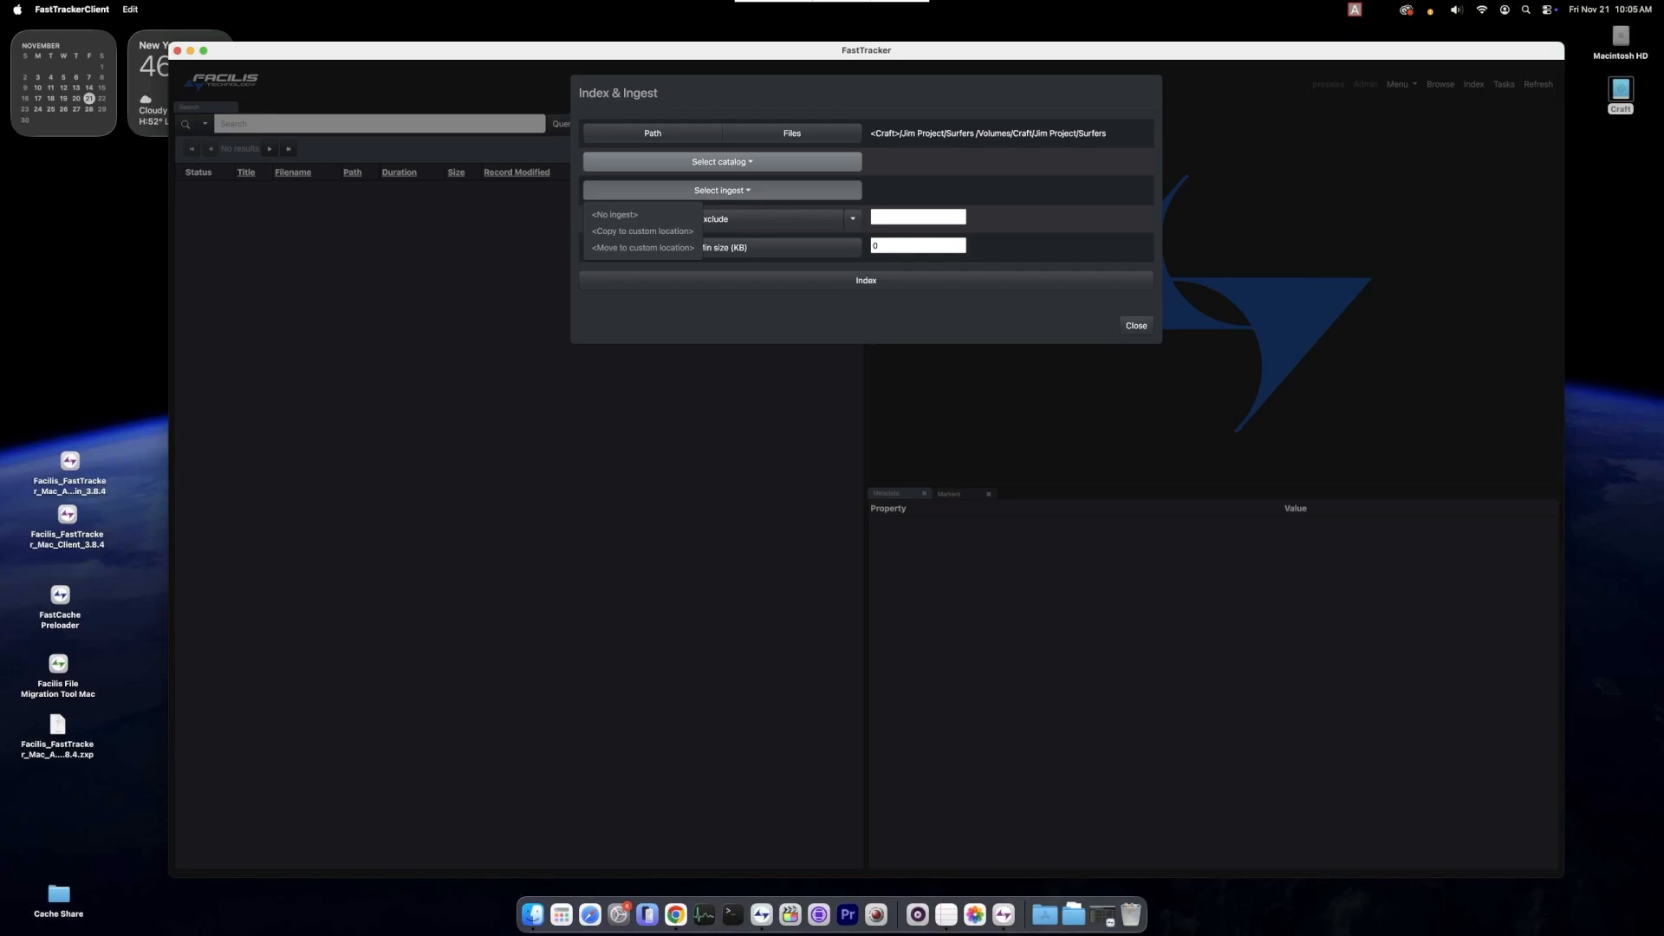
pyautogui.press('Escape')
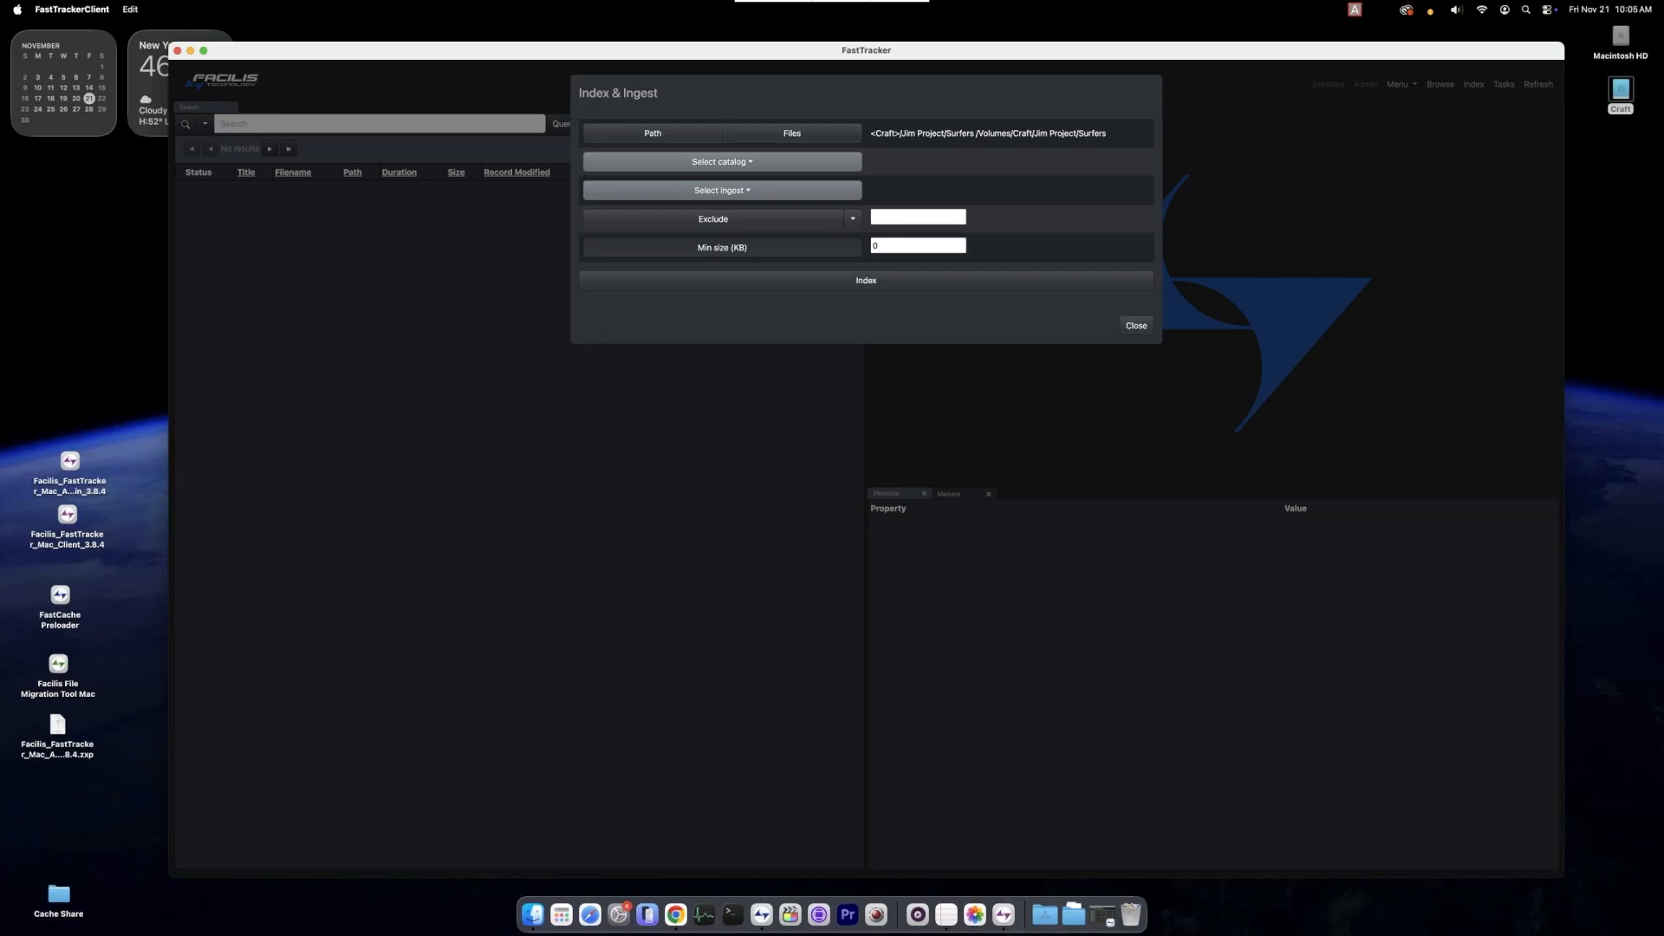
pyautogui.click(866, 280)
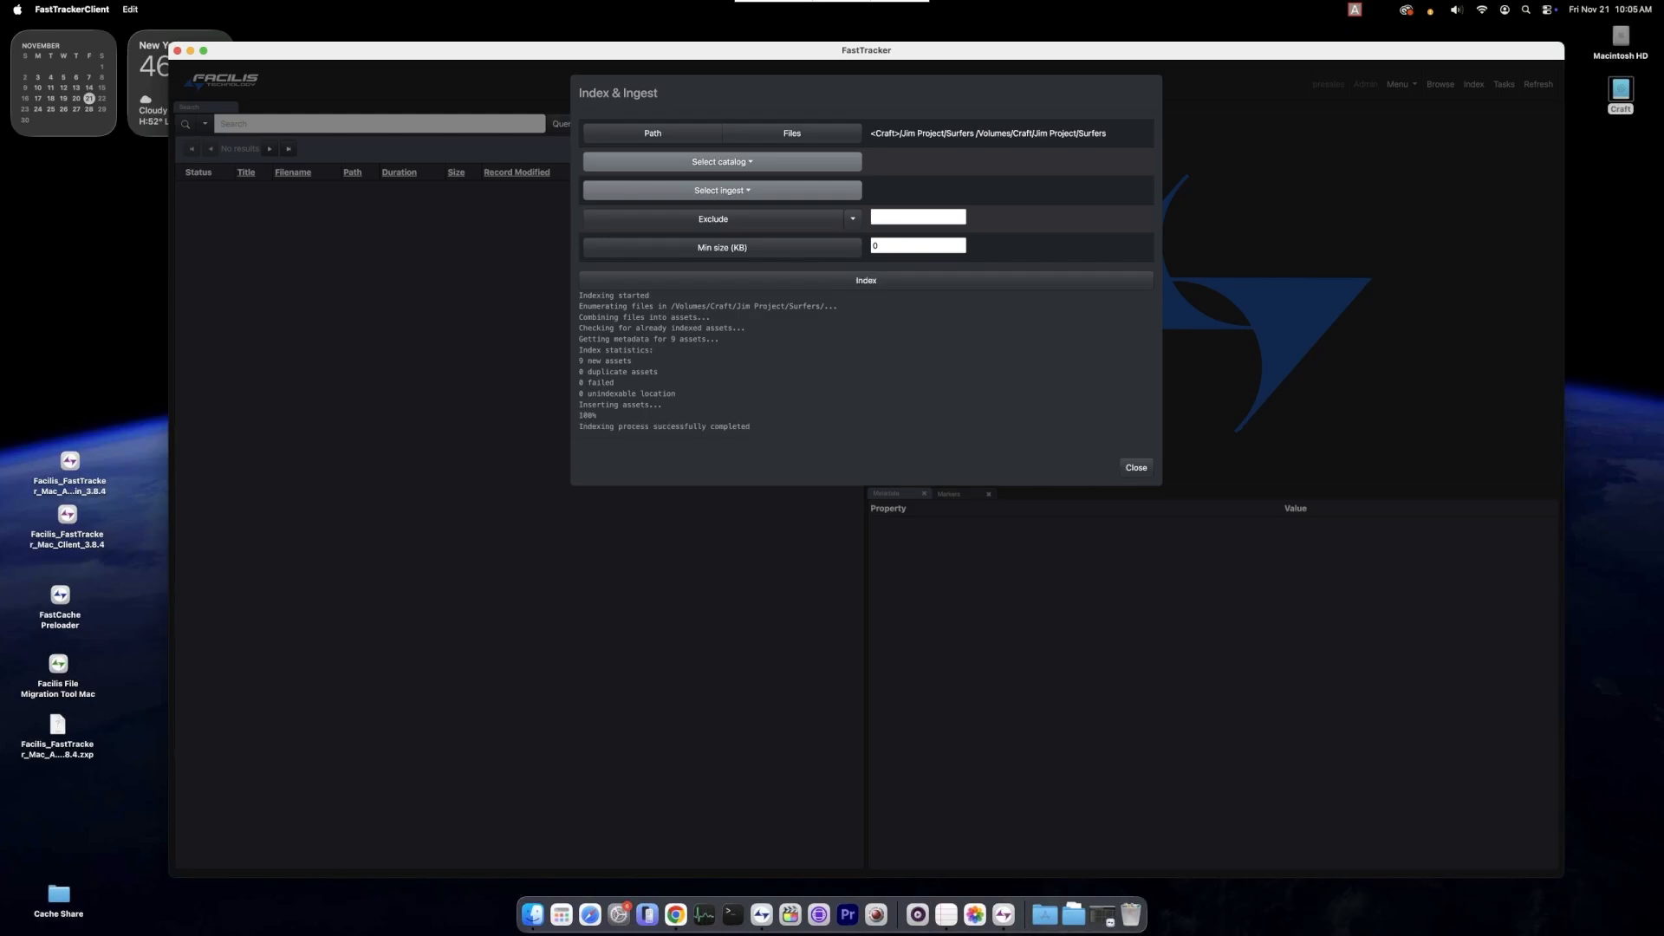
pyautogui.click(1136, 456)
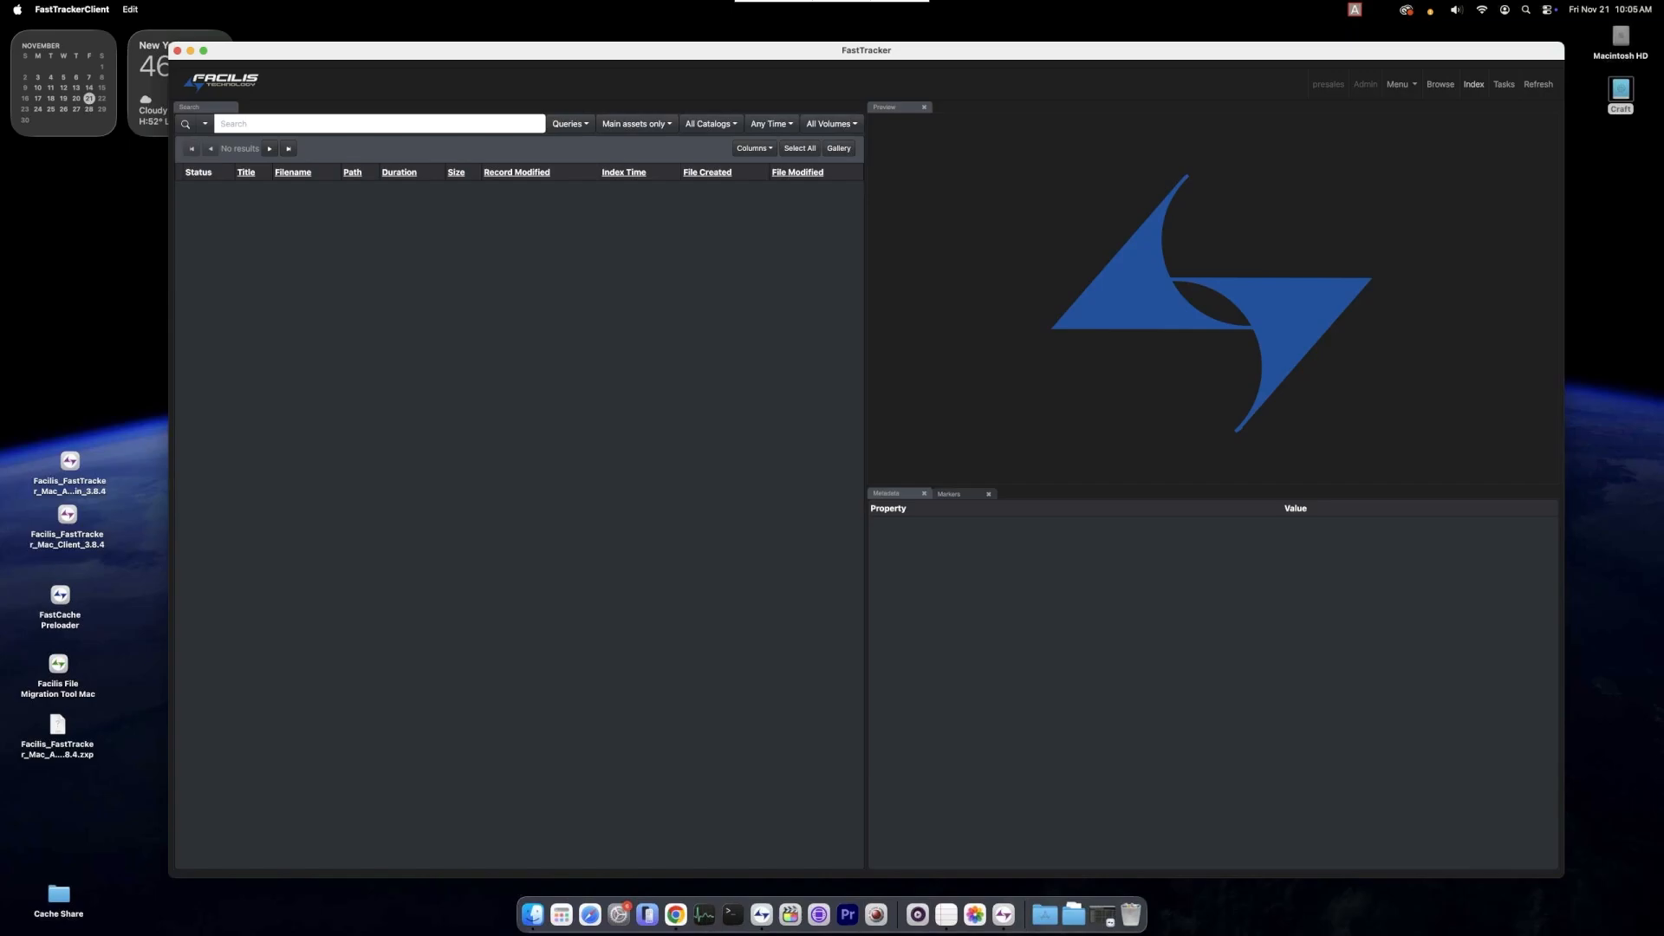
# - List the indexed assets and scrub through the preview of Surfing (1)
pyautogui.click(185, 123)
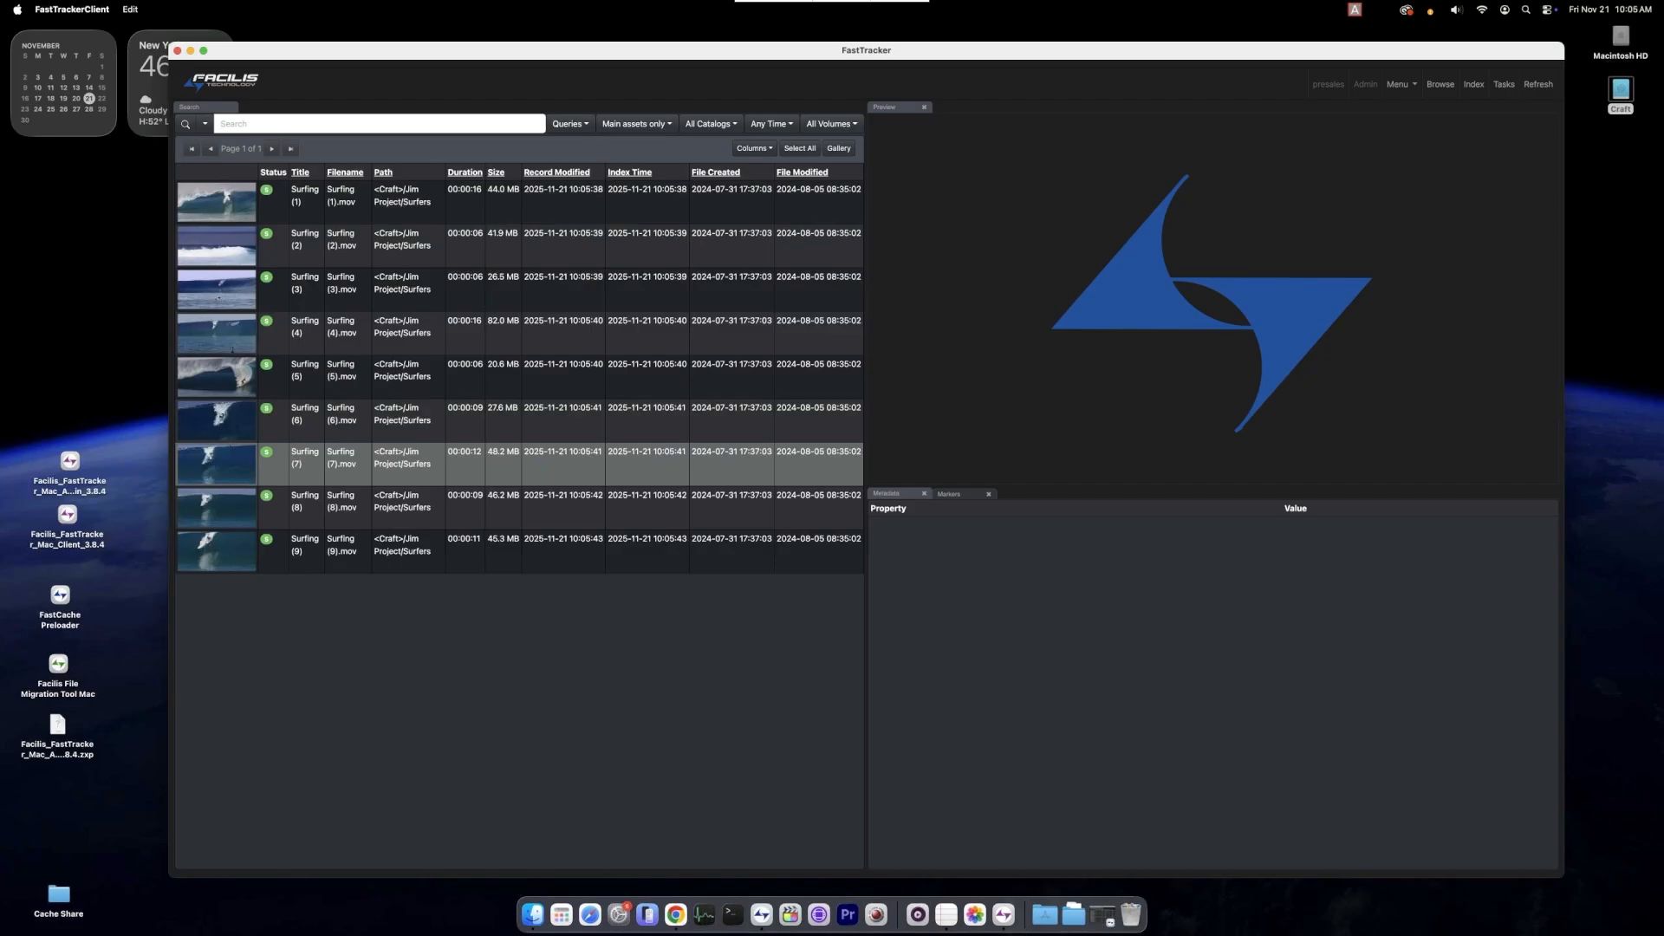
pyautogui.click(303, 201)
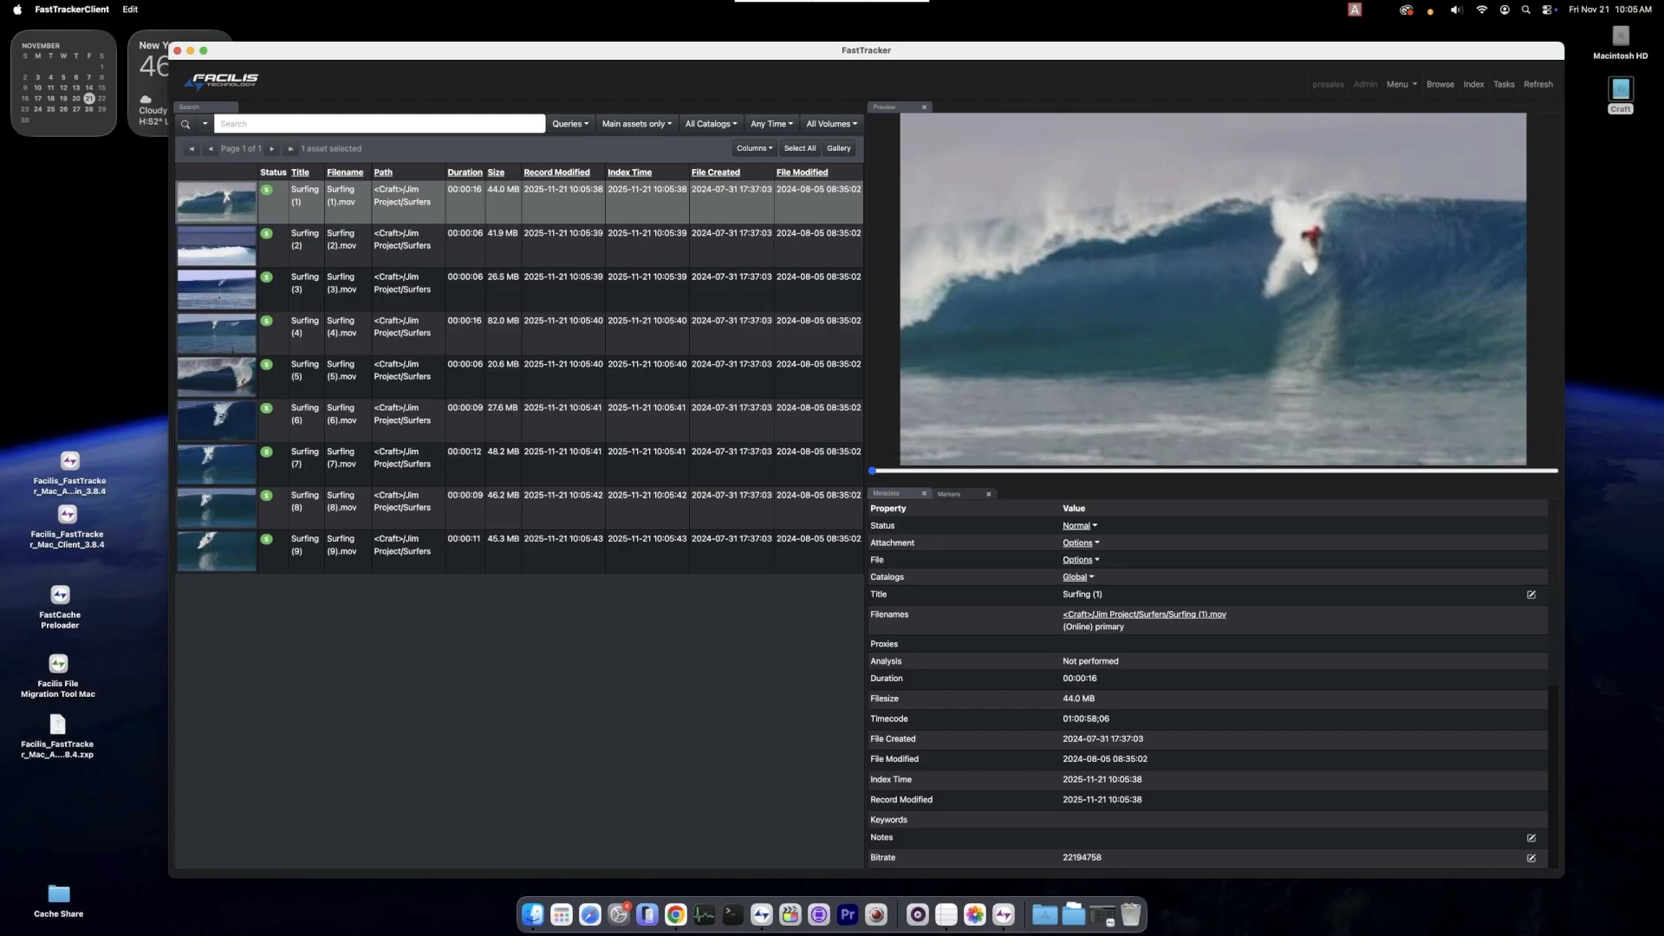
pyautogui.moveTo(873, 470); pyautogui.dragTo(1384, 471)
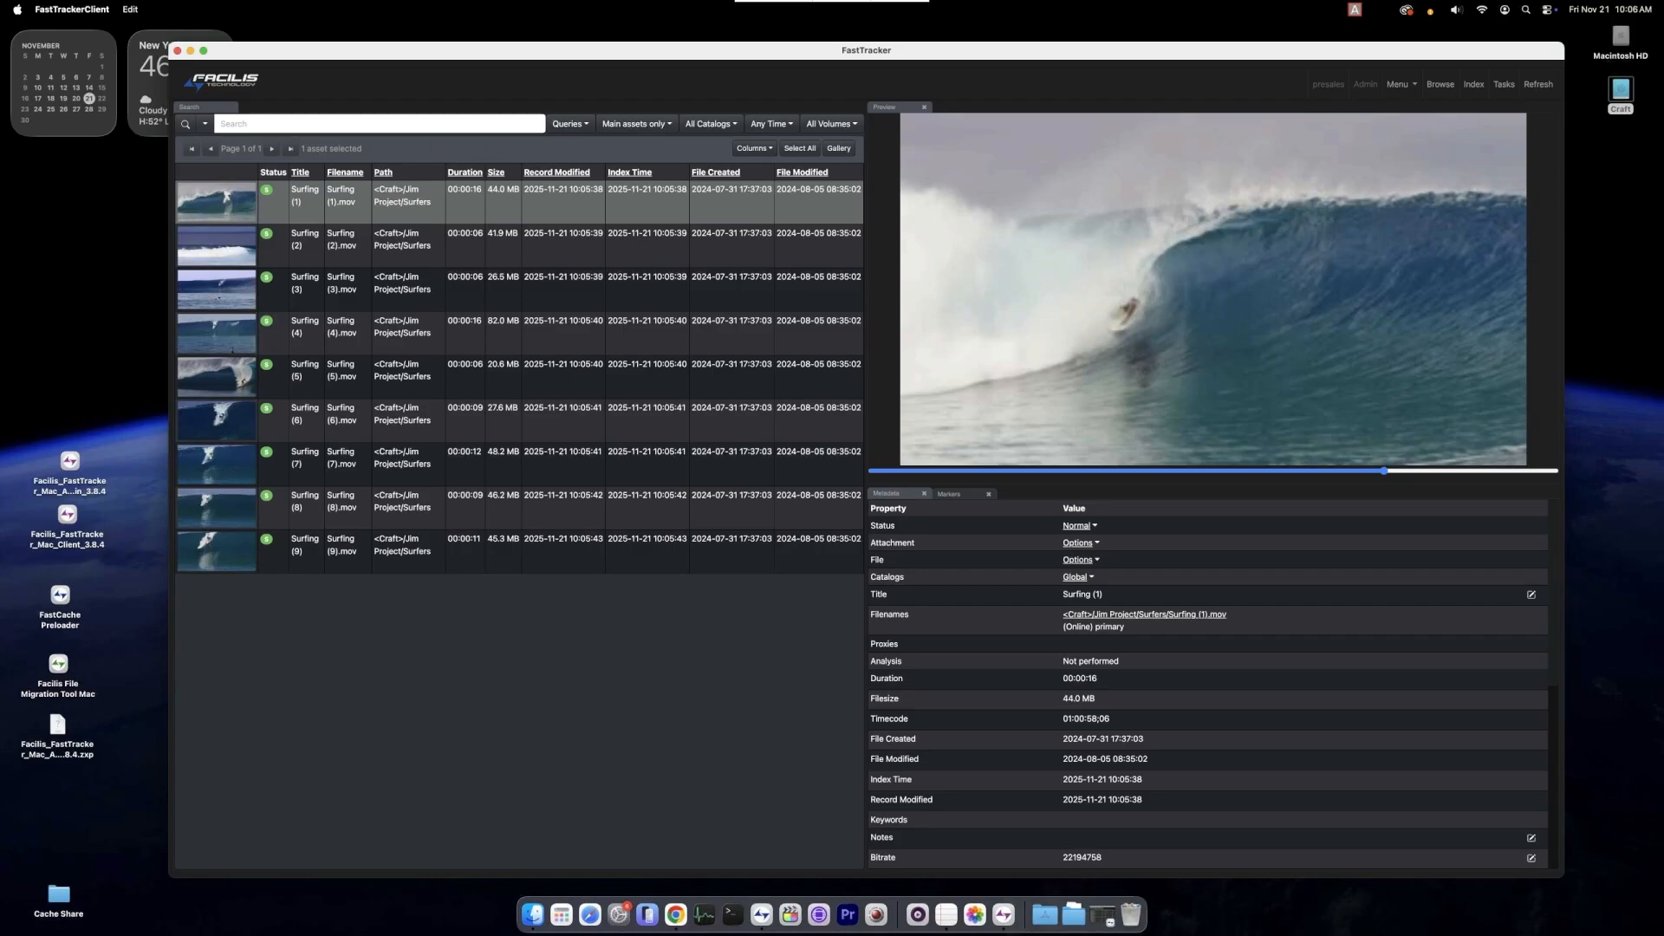
pyautogui.press('Left')
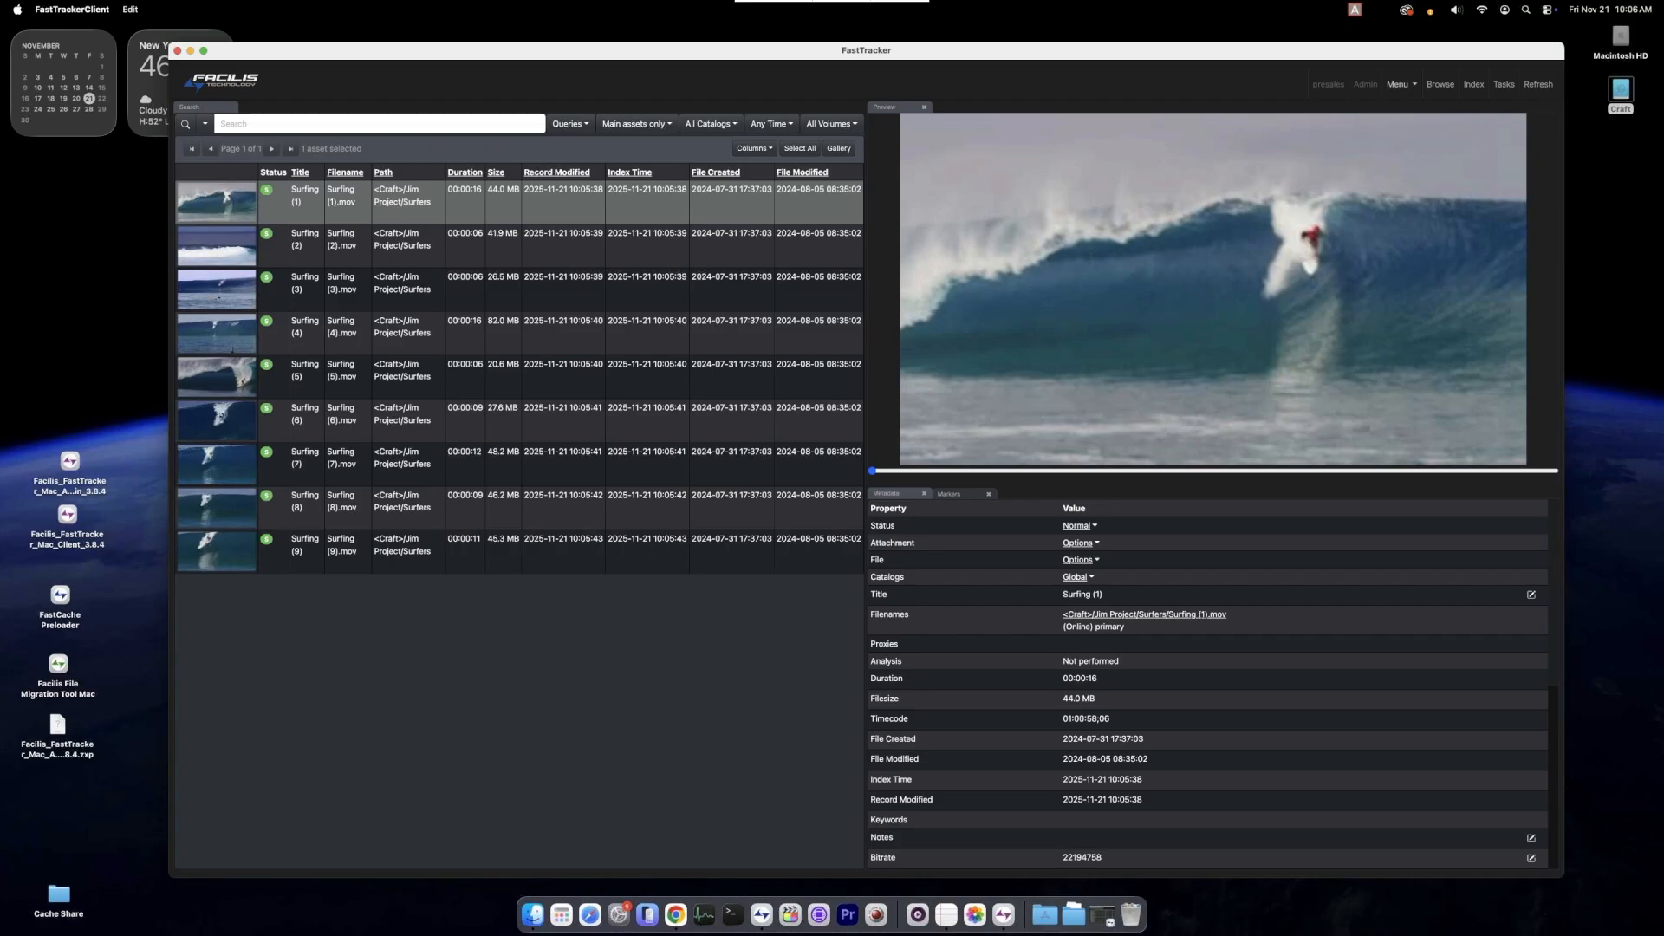
# - Enable Play source, reload Surfing (1), play its source file briefly and pause it
pyautogui.click(1399, 84)
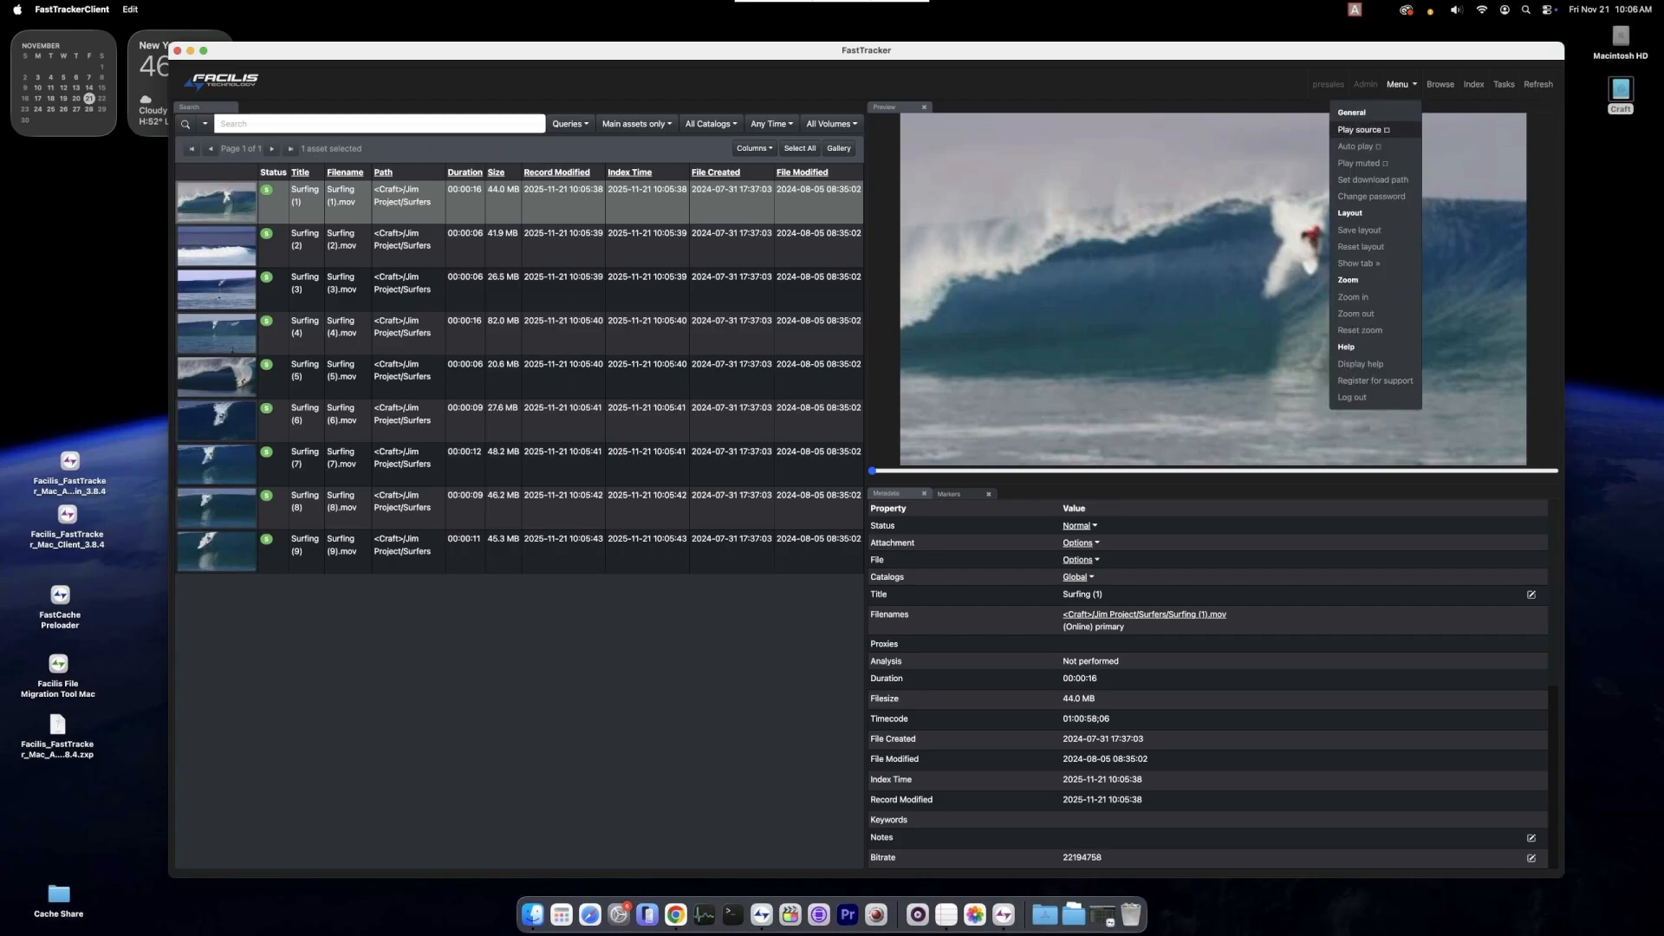
pyautogui.click(1363, 129)
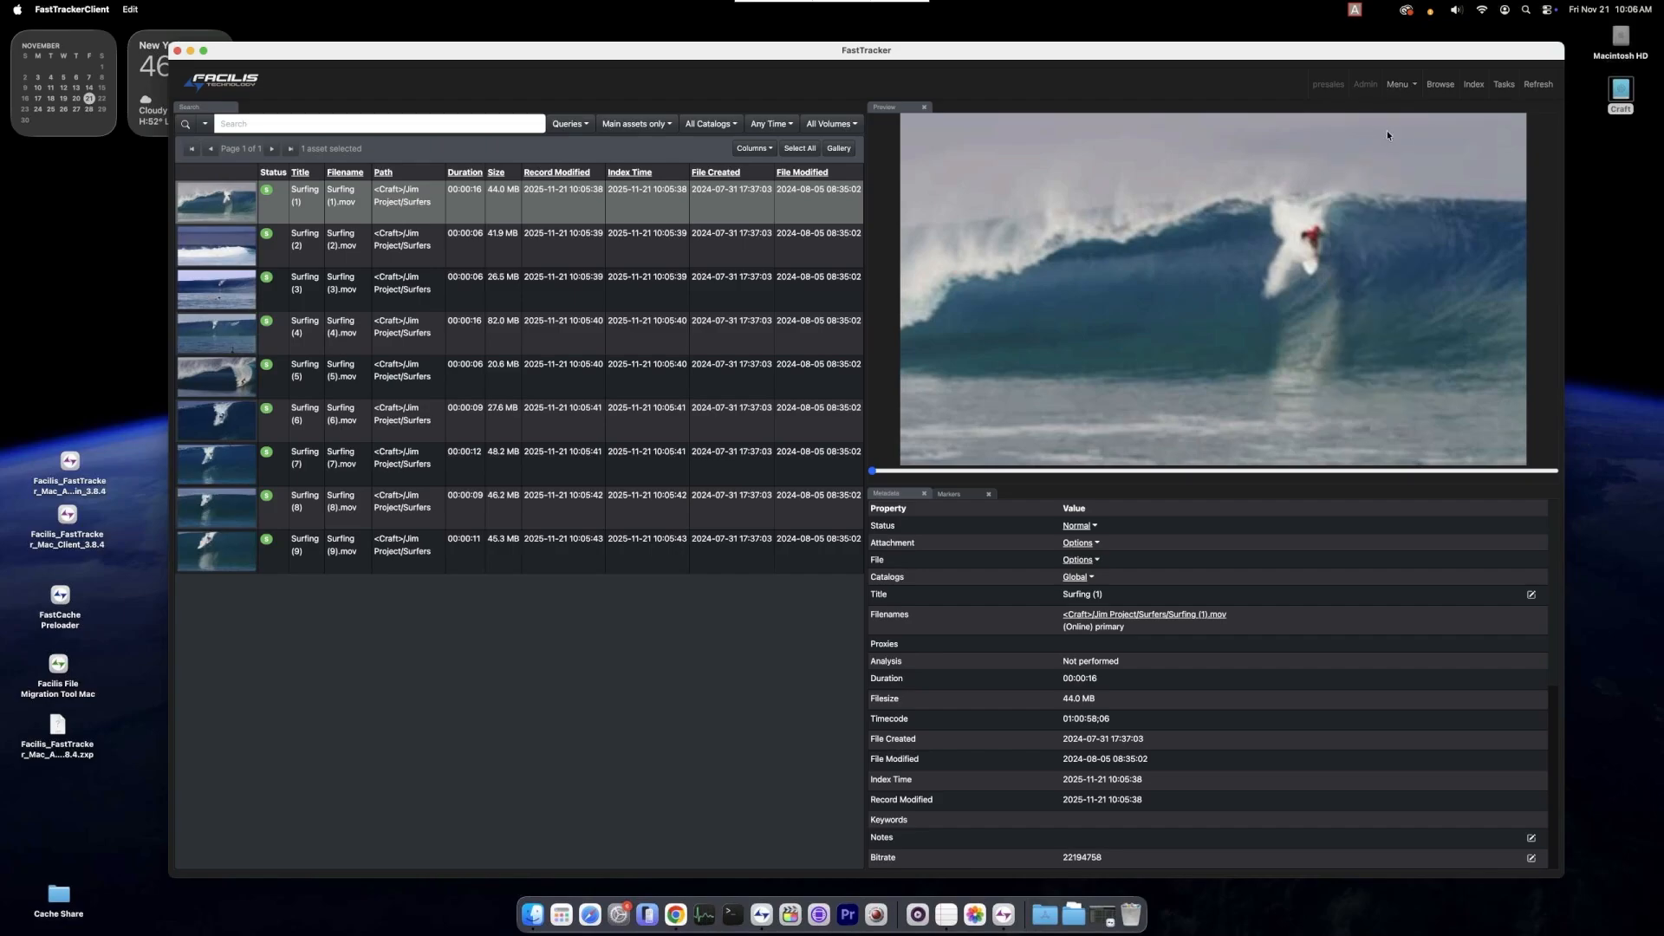
pyautogui.click(403, 245)
pyautogui.click(402, 202)
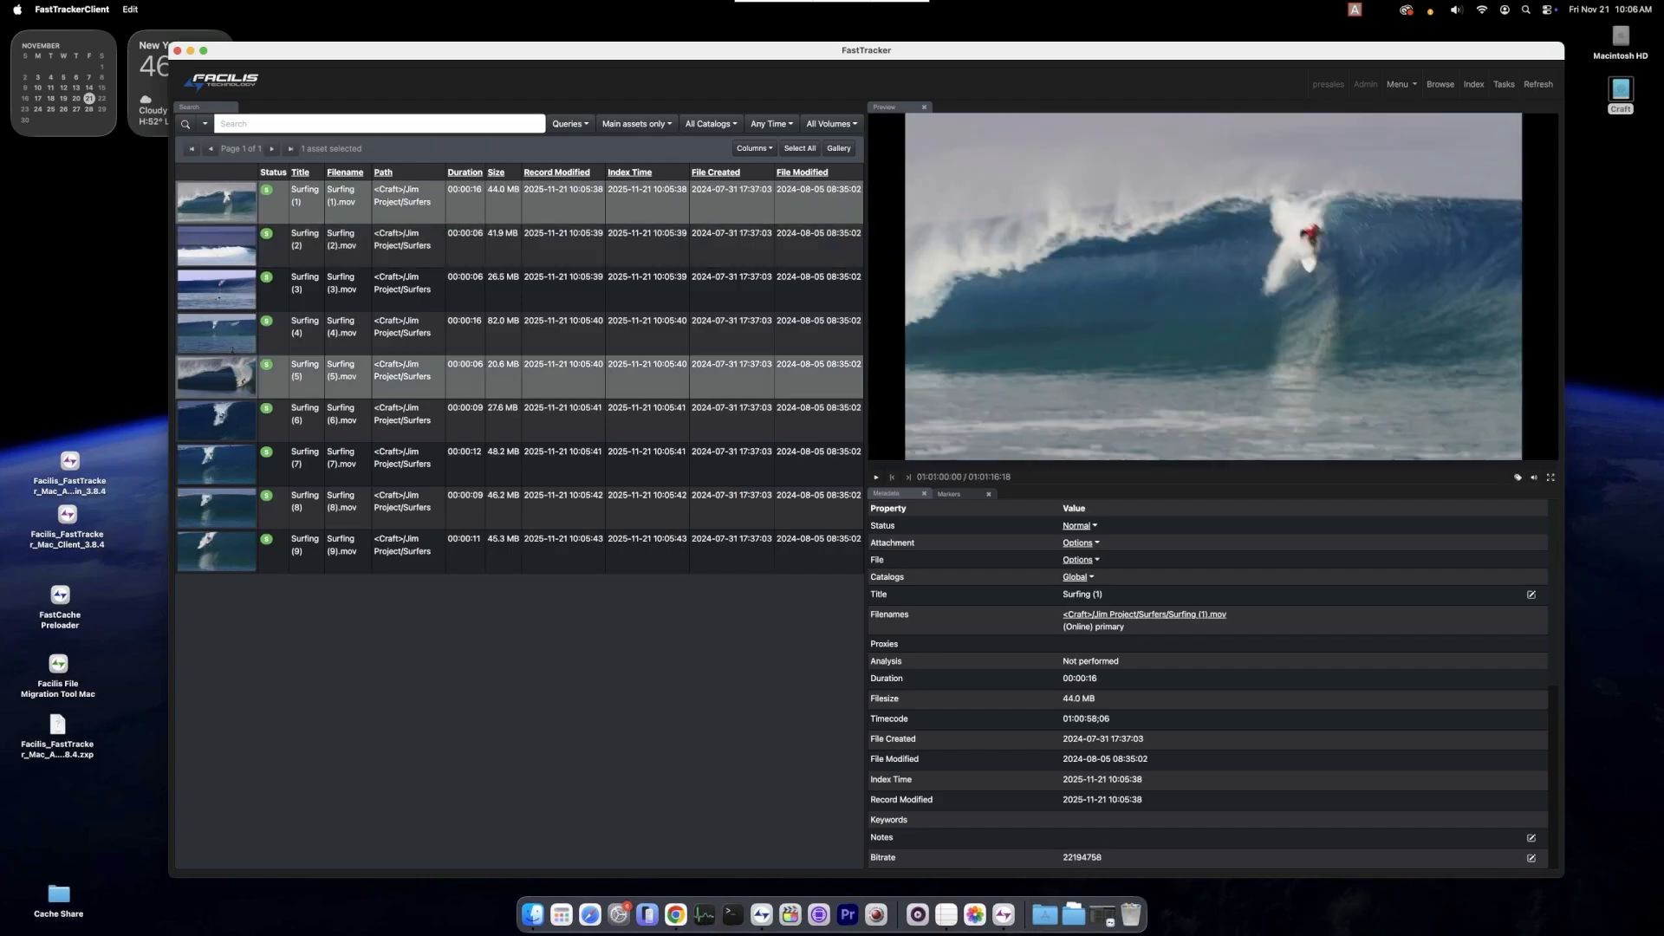
pyautogui.click(876, 477)
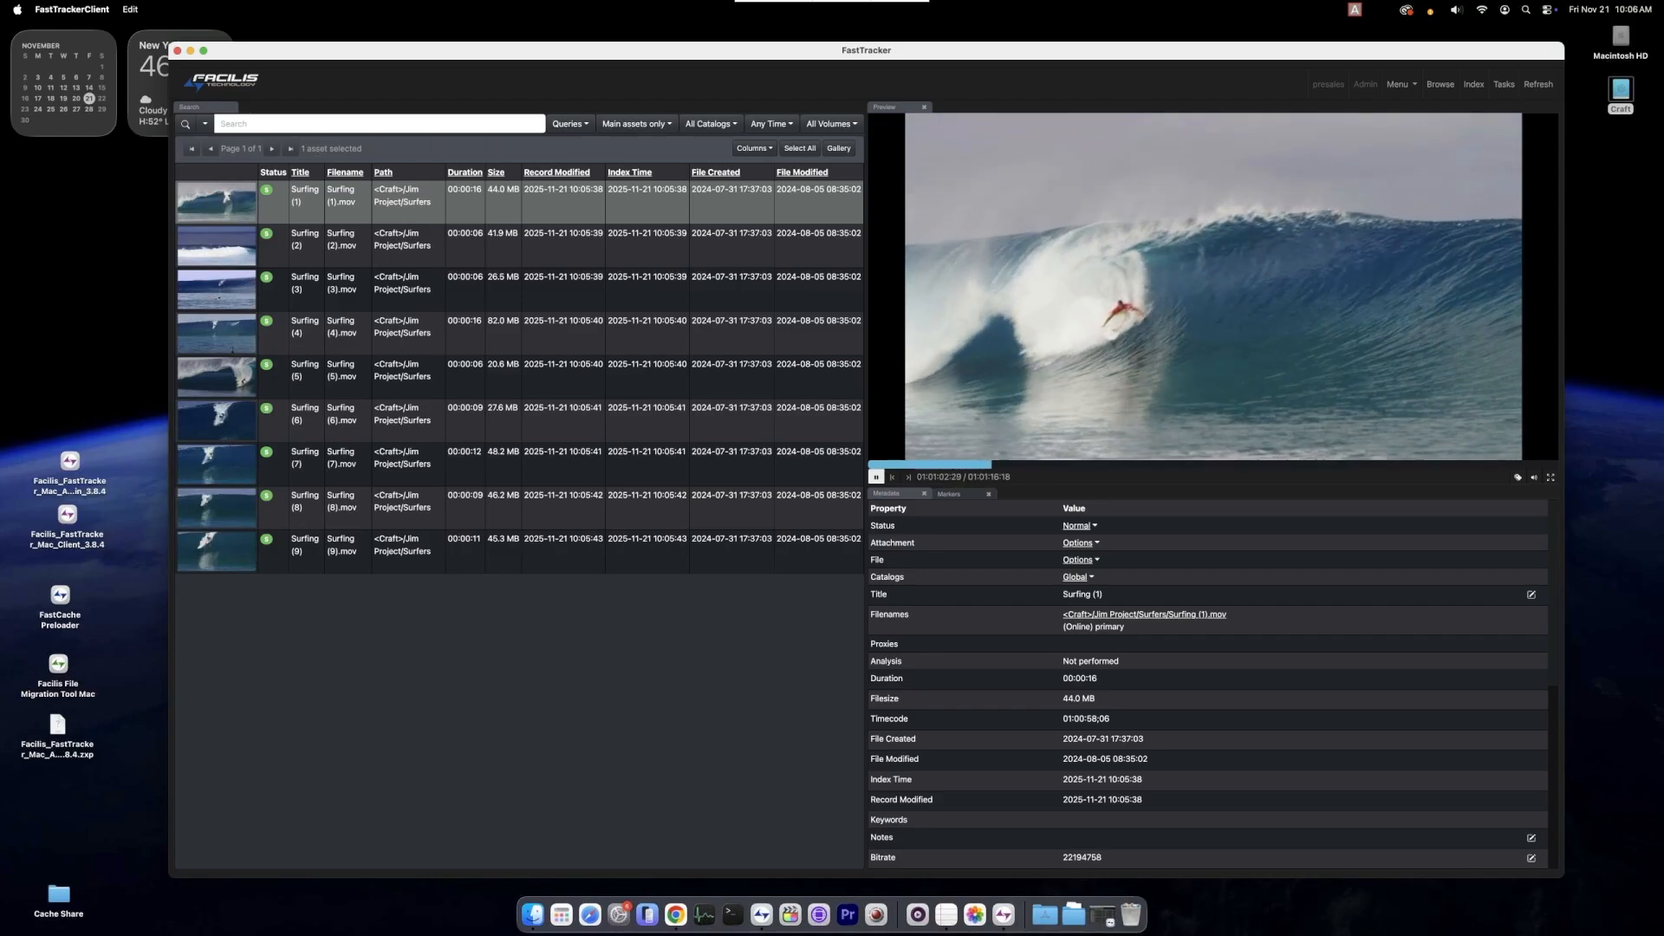
pyautogui.press('space')
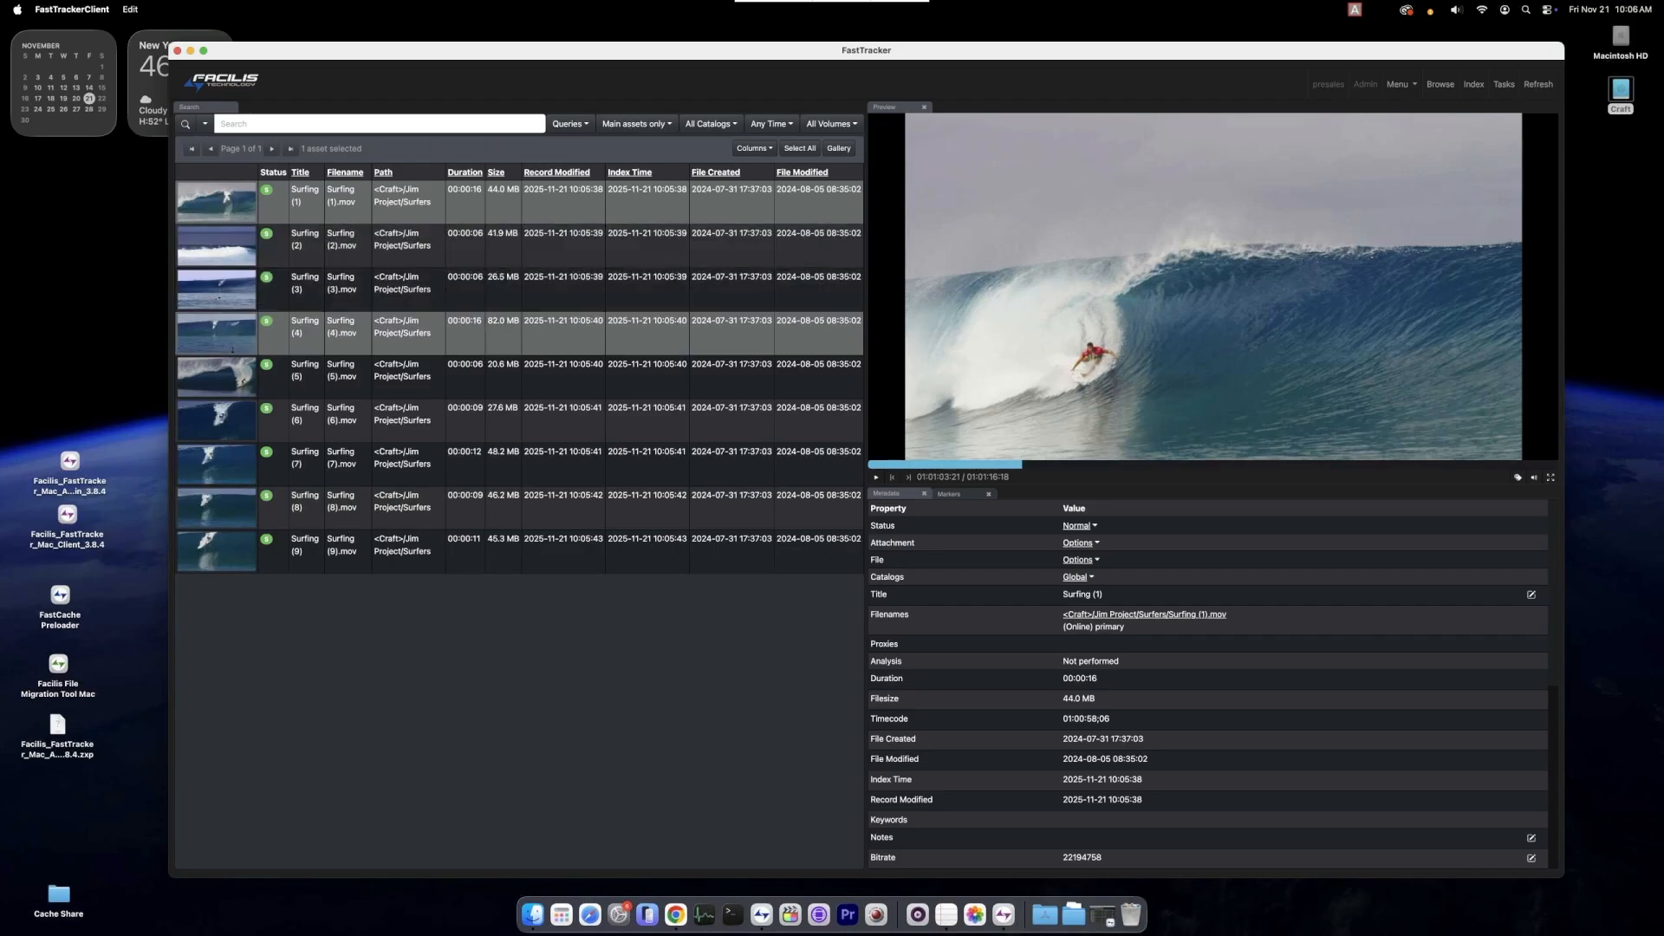
# - Select all clips from Surfing (1) to Surfing (9), and log in to FastTracker Admin 3.8.4 with the account password
pyautogui.keyDown('shift'); pyautogui.click(342, 551); pyautogui.keyUp('shift')
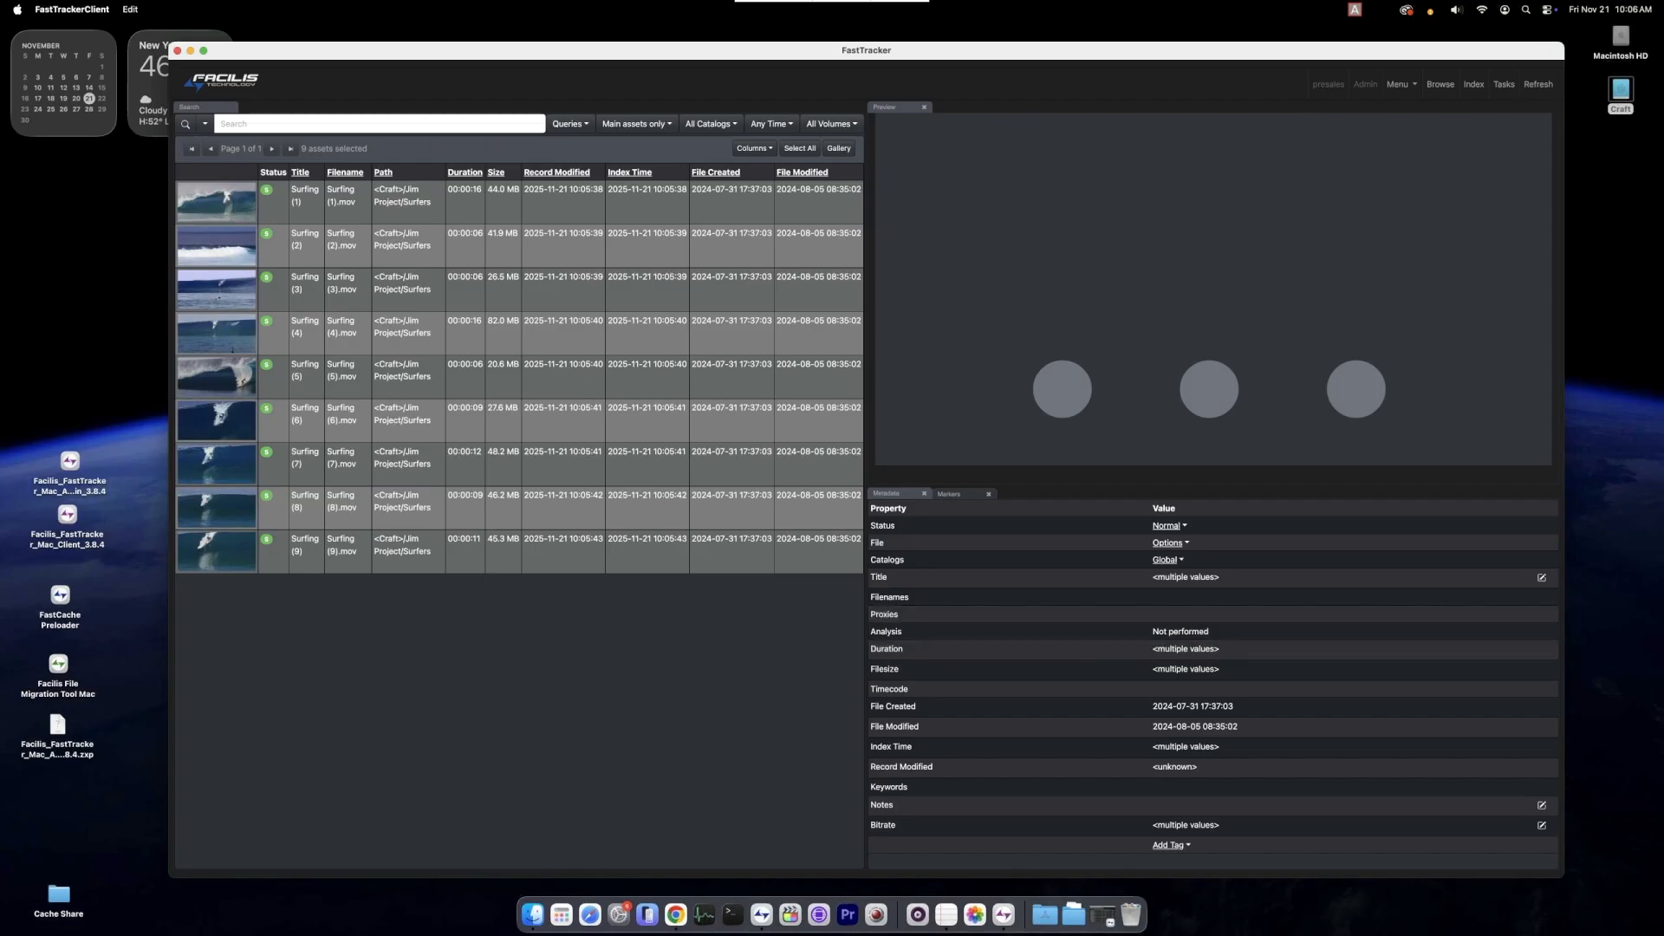
pyautogui.doubleClick(69, 461)
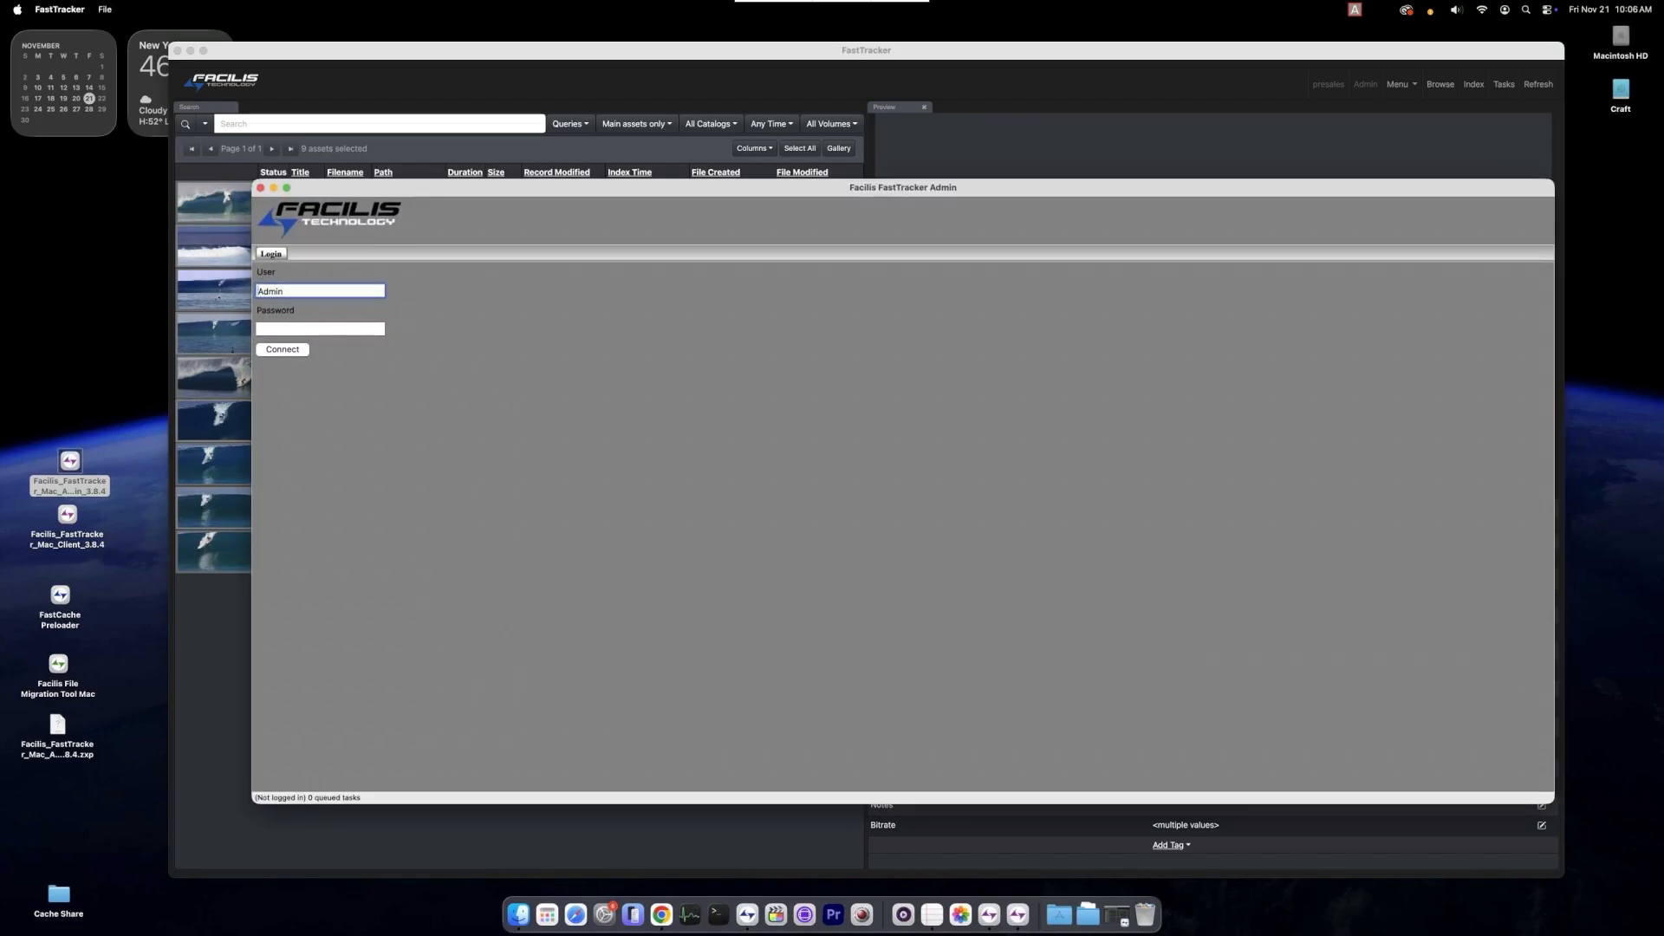
pyautogui.press('Return')
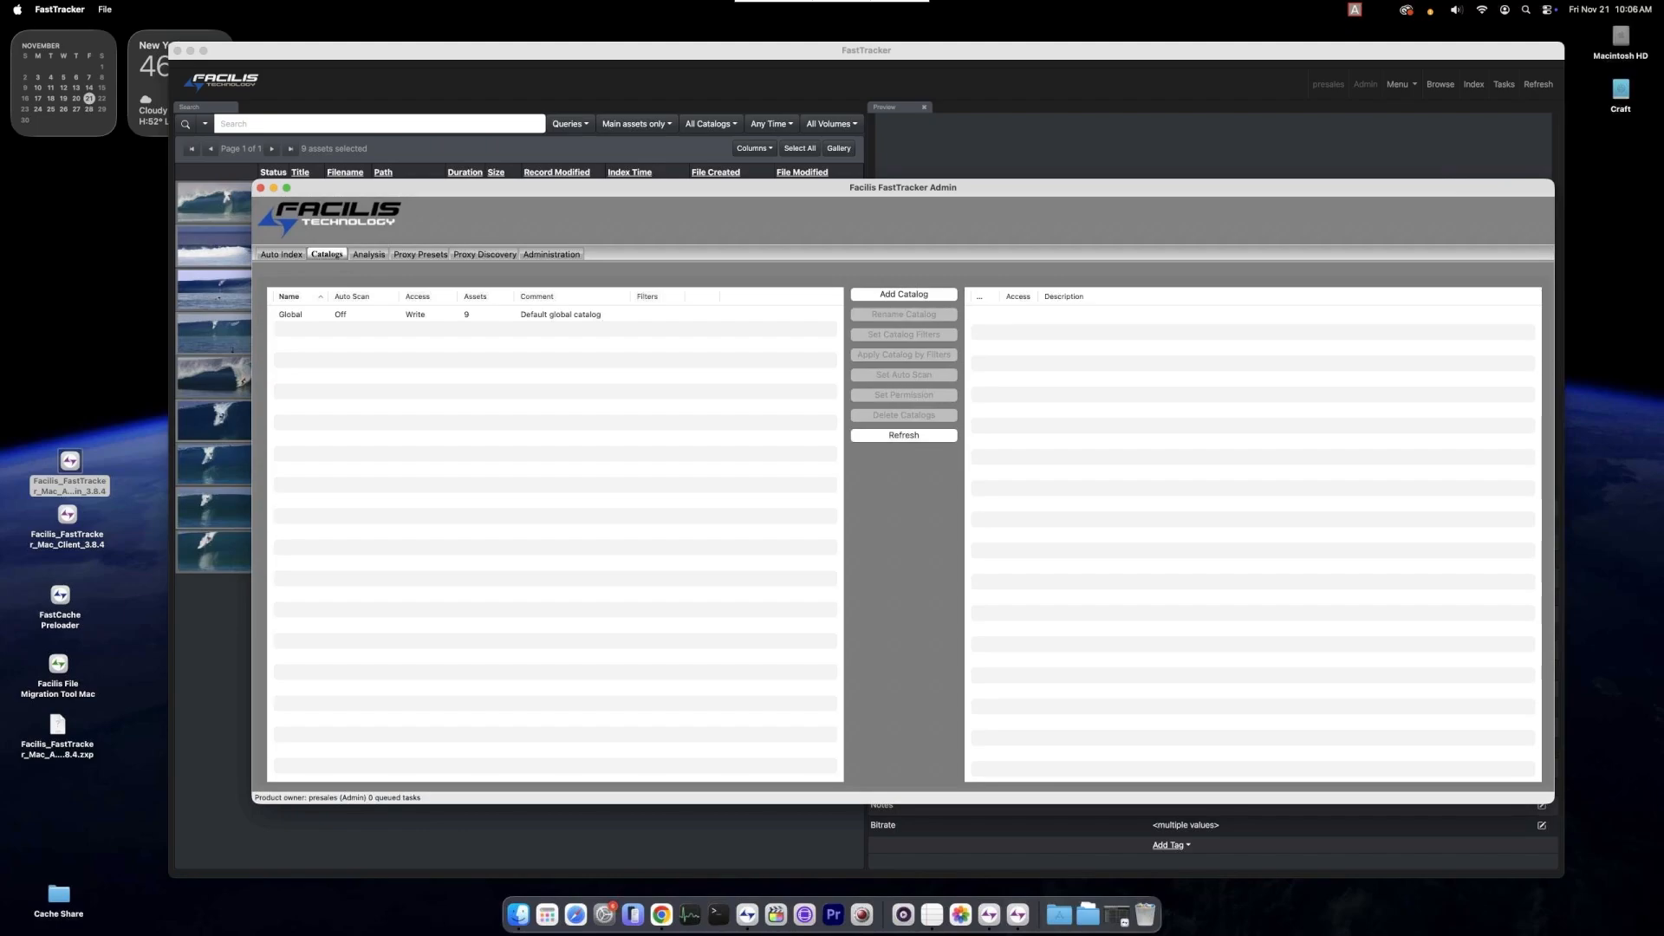
# - Look over the Auto Index, Analysis and Catalogs settings in FastTracker Admin
pyautogui.click(280, 254)
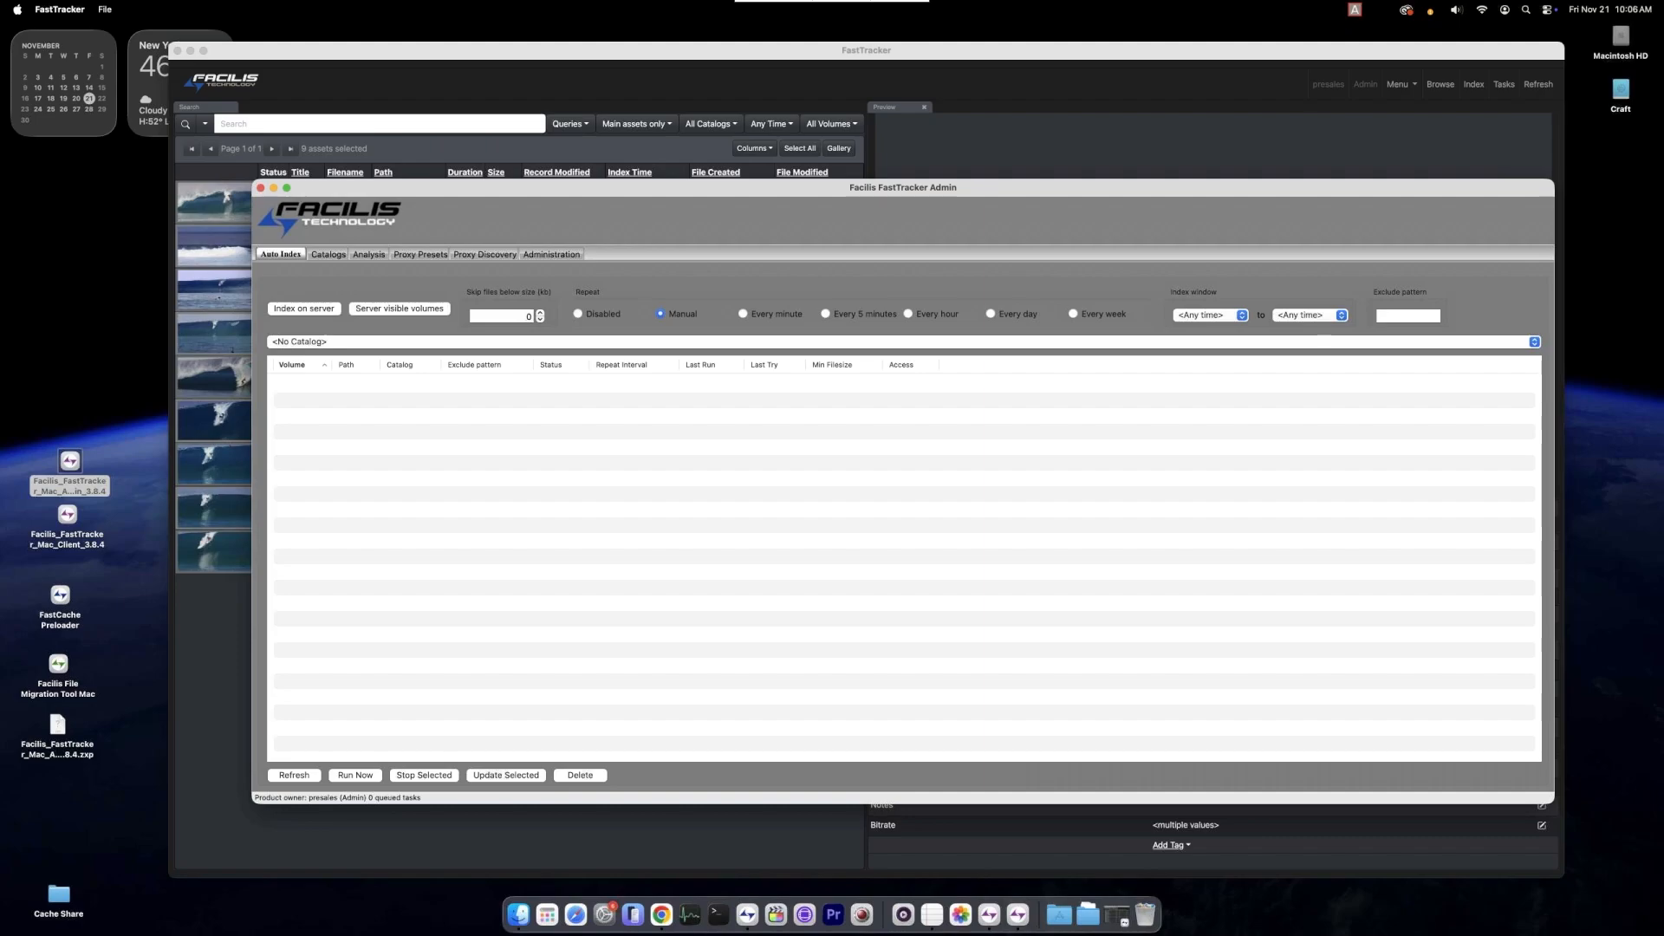
pyautogui.click(368, 254)
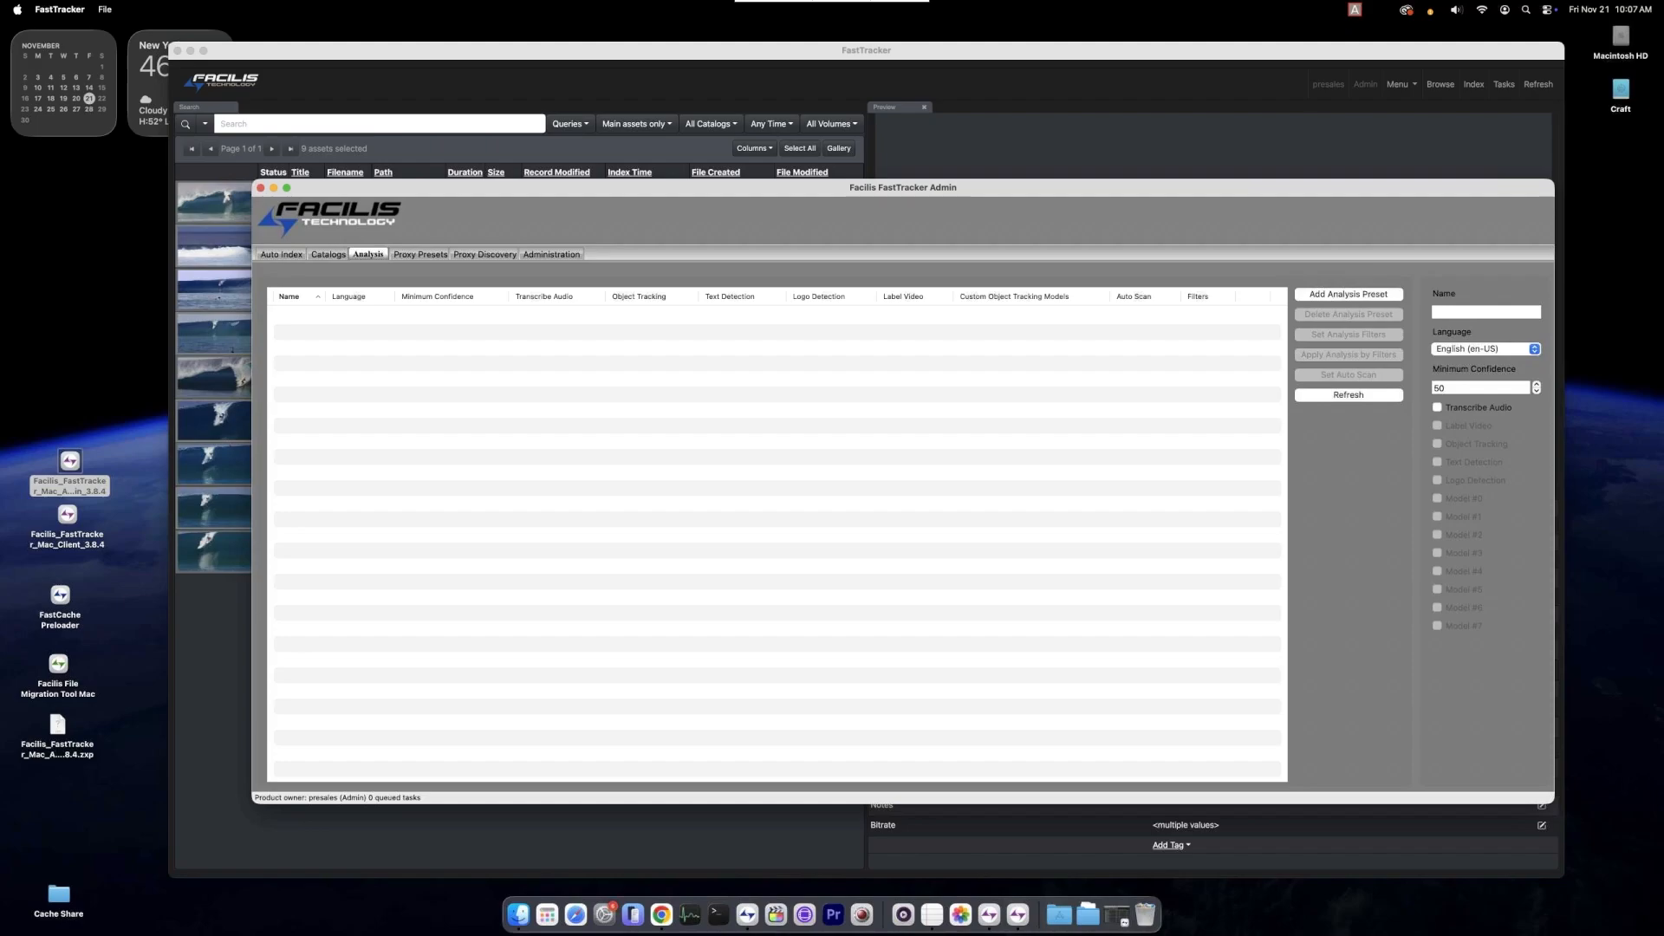
pyautogui.click(328, 254)
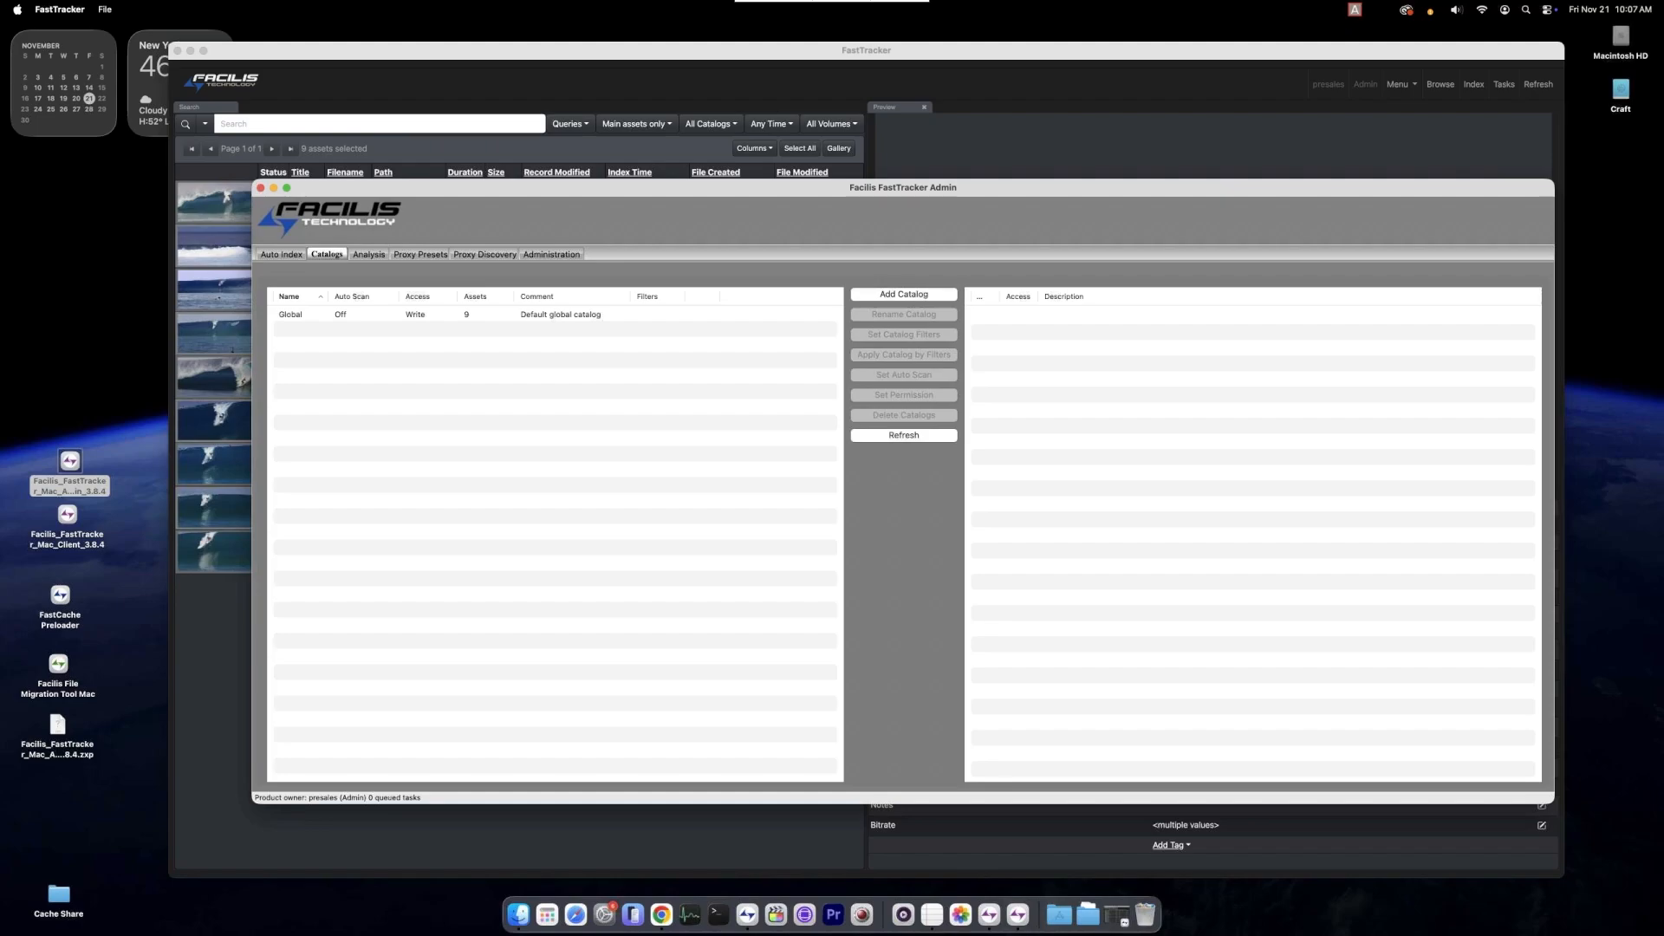
# - Start a proxy preset named DefaultH264 and choose Default settings as its preset type
pyautogui.click(421, 254)
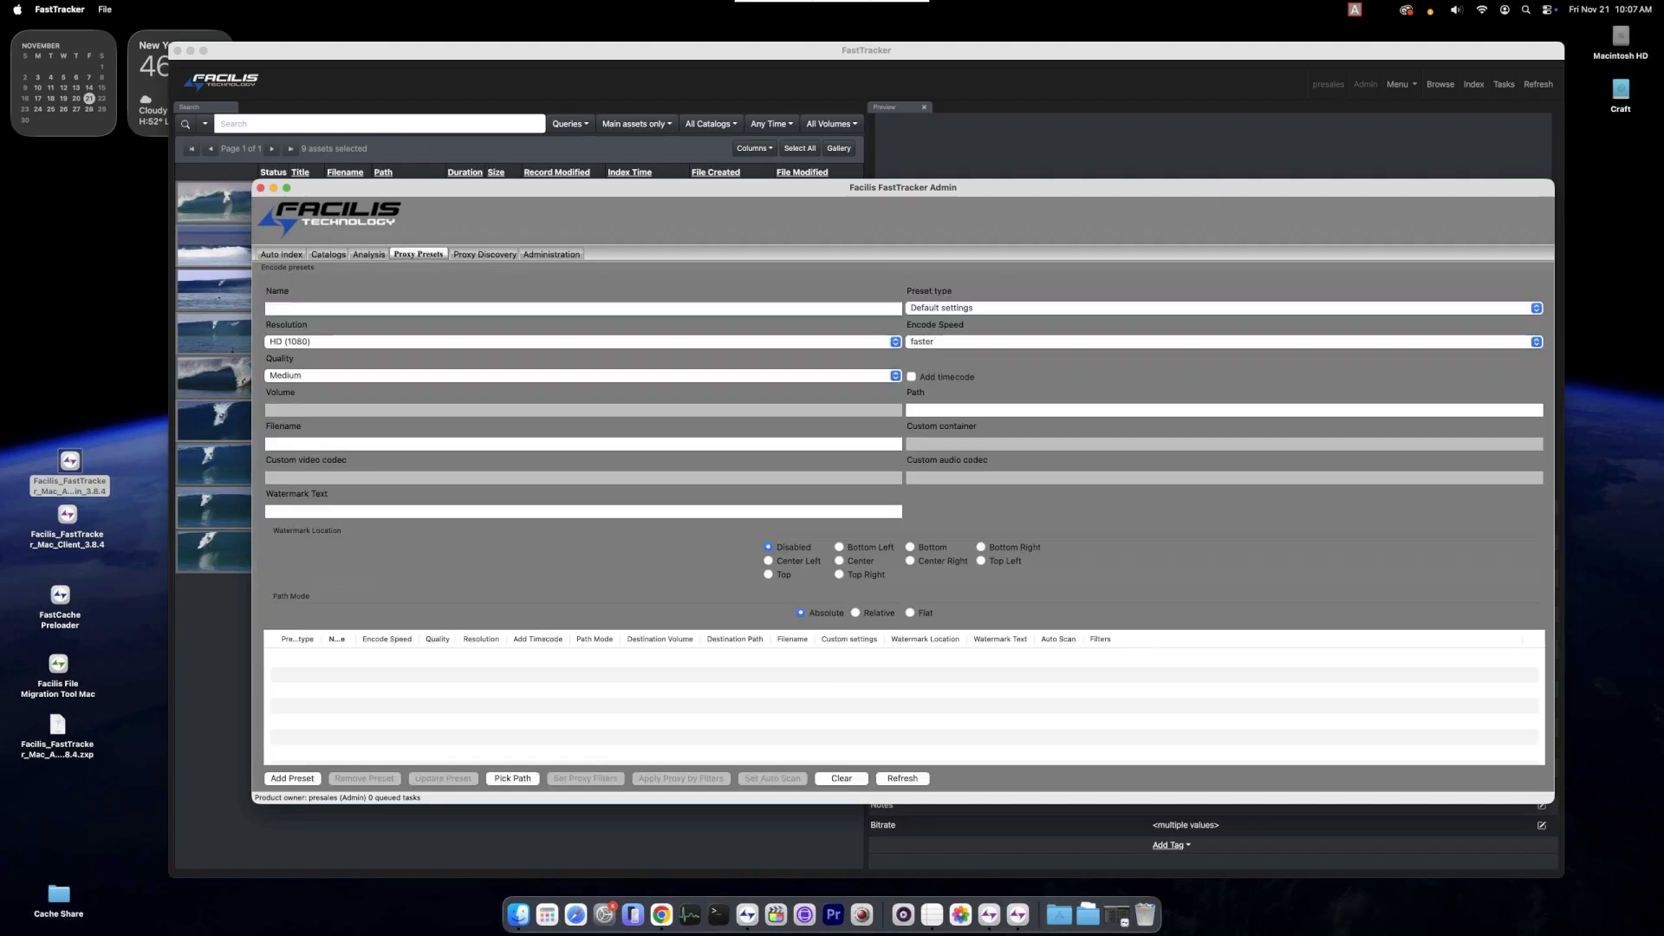
pyautogui.click(268, 309)
pyautogui.write('Defa')
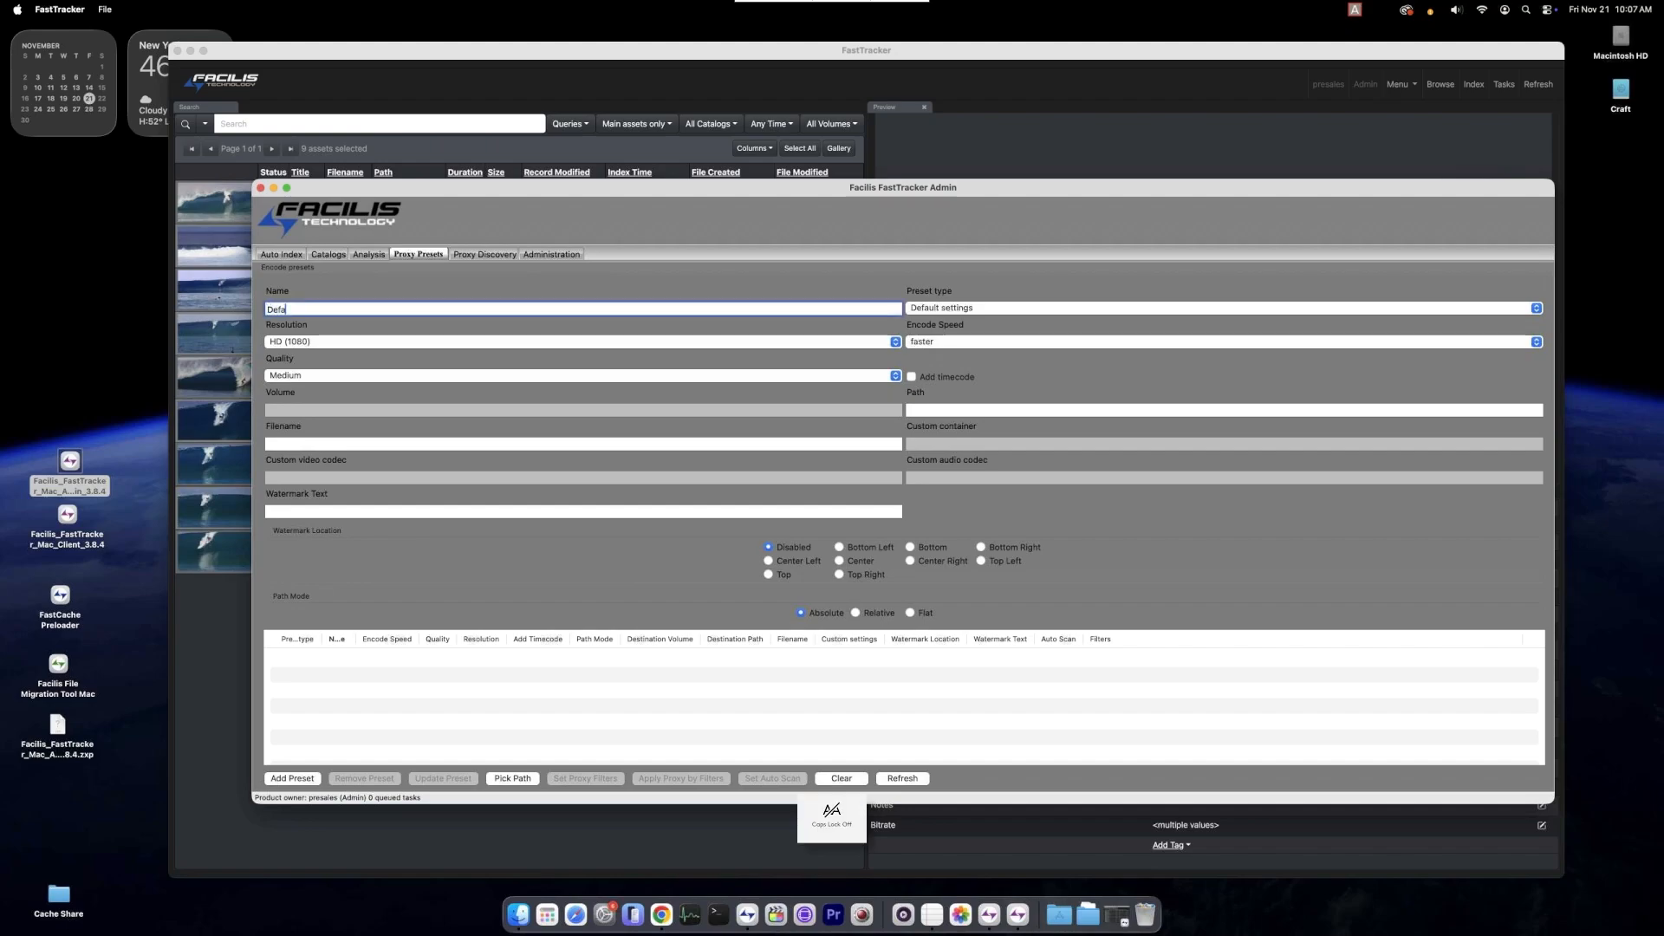
pyautogui.write('ultH264')
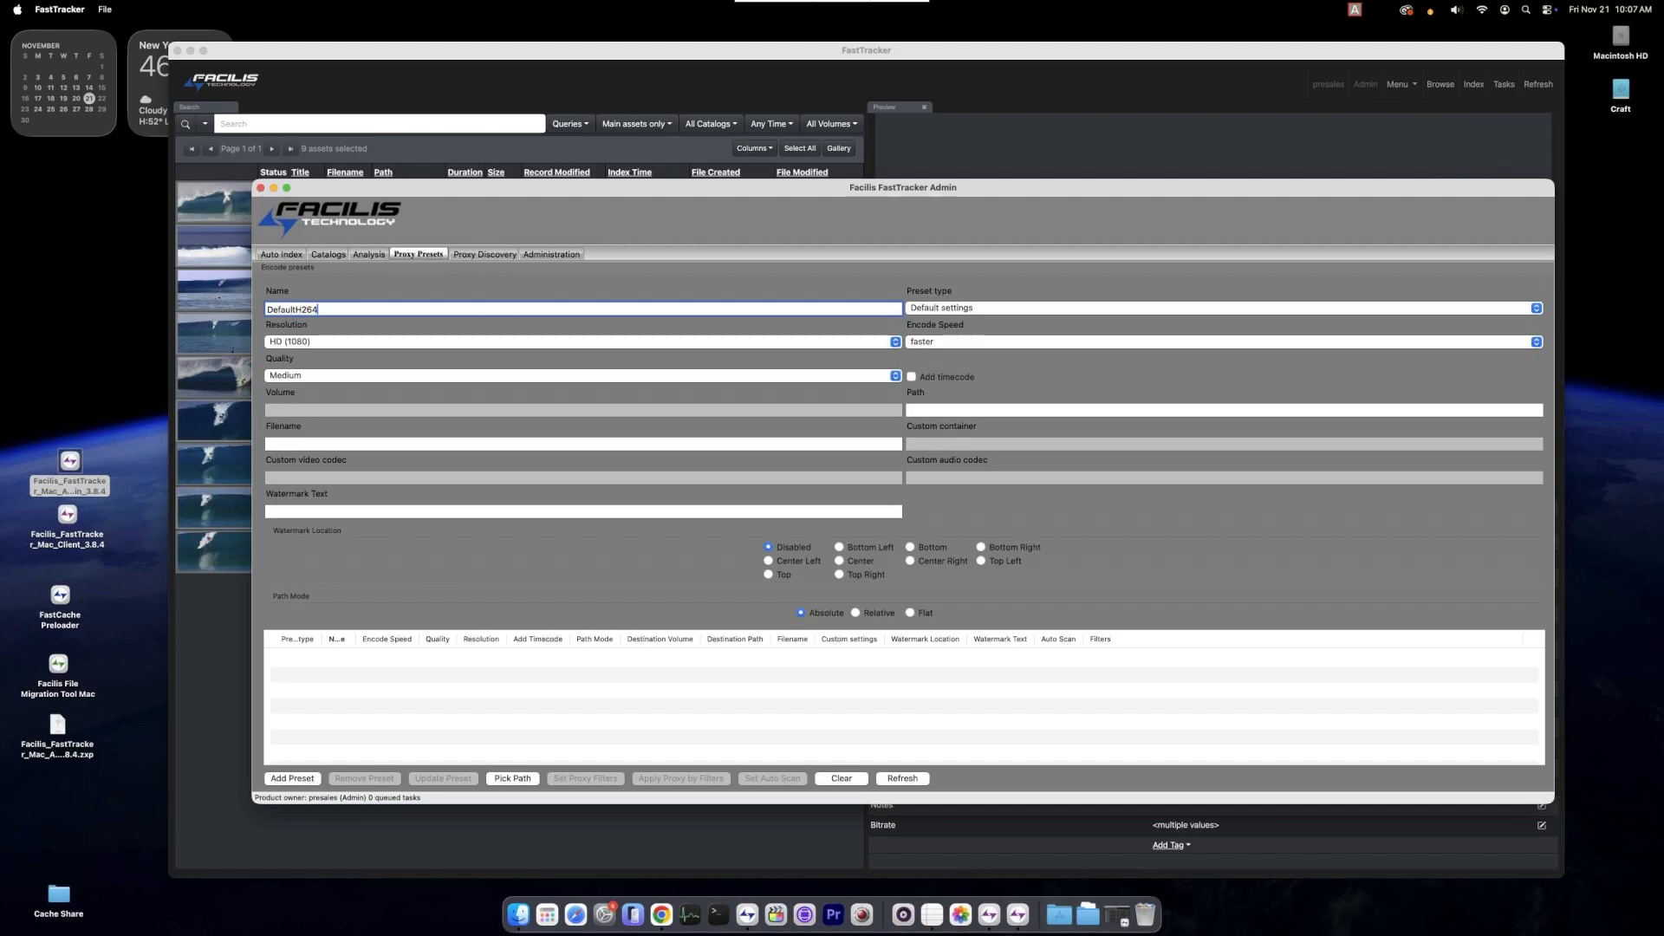
pyautogui.click(1224, 308)
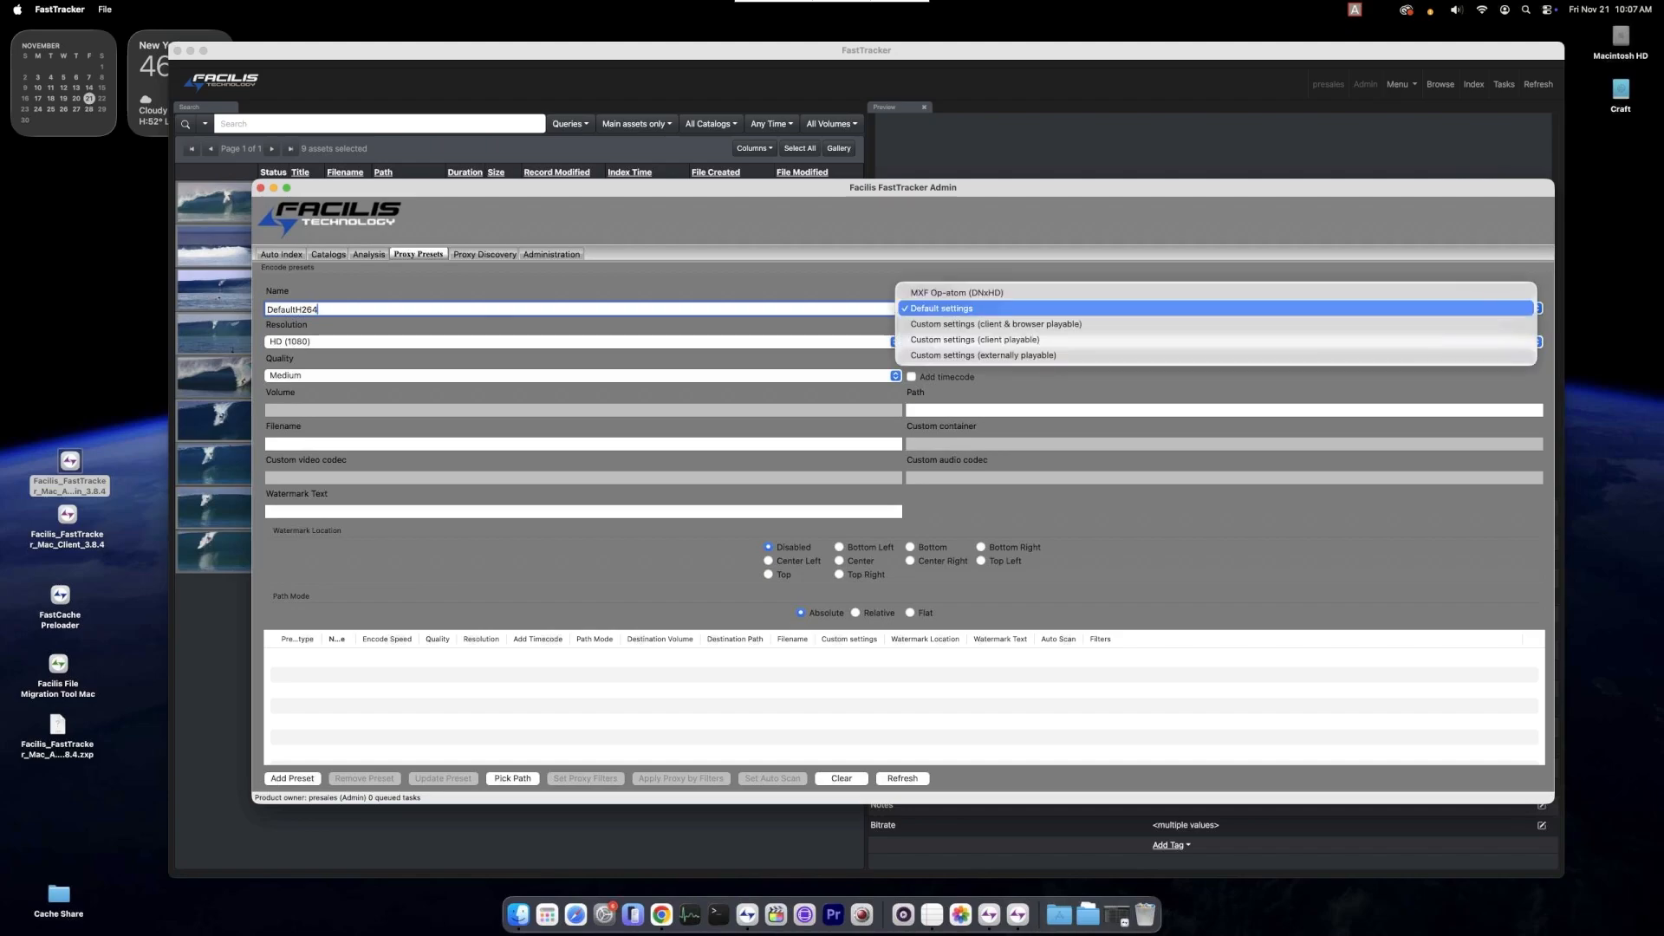
pyautogui.press('Down')
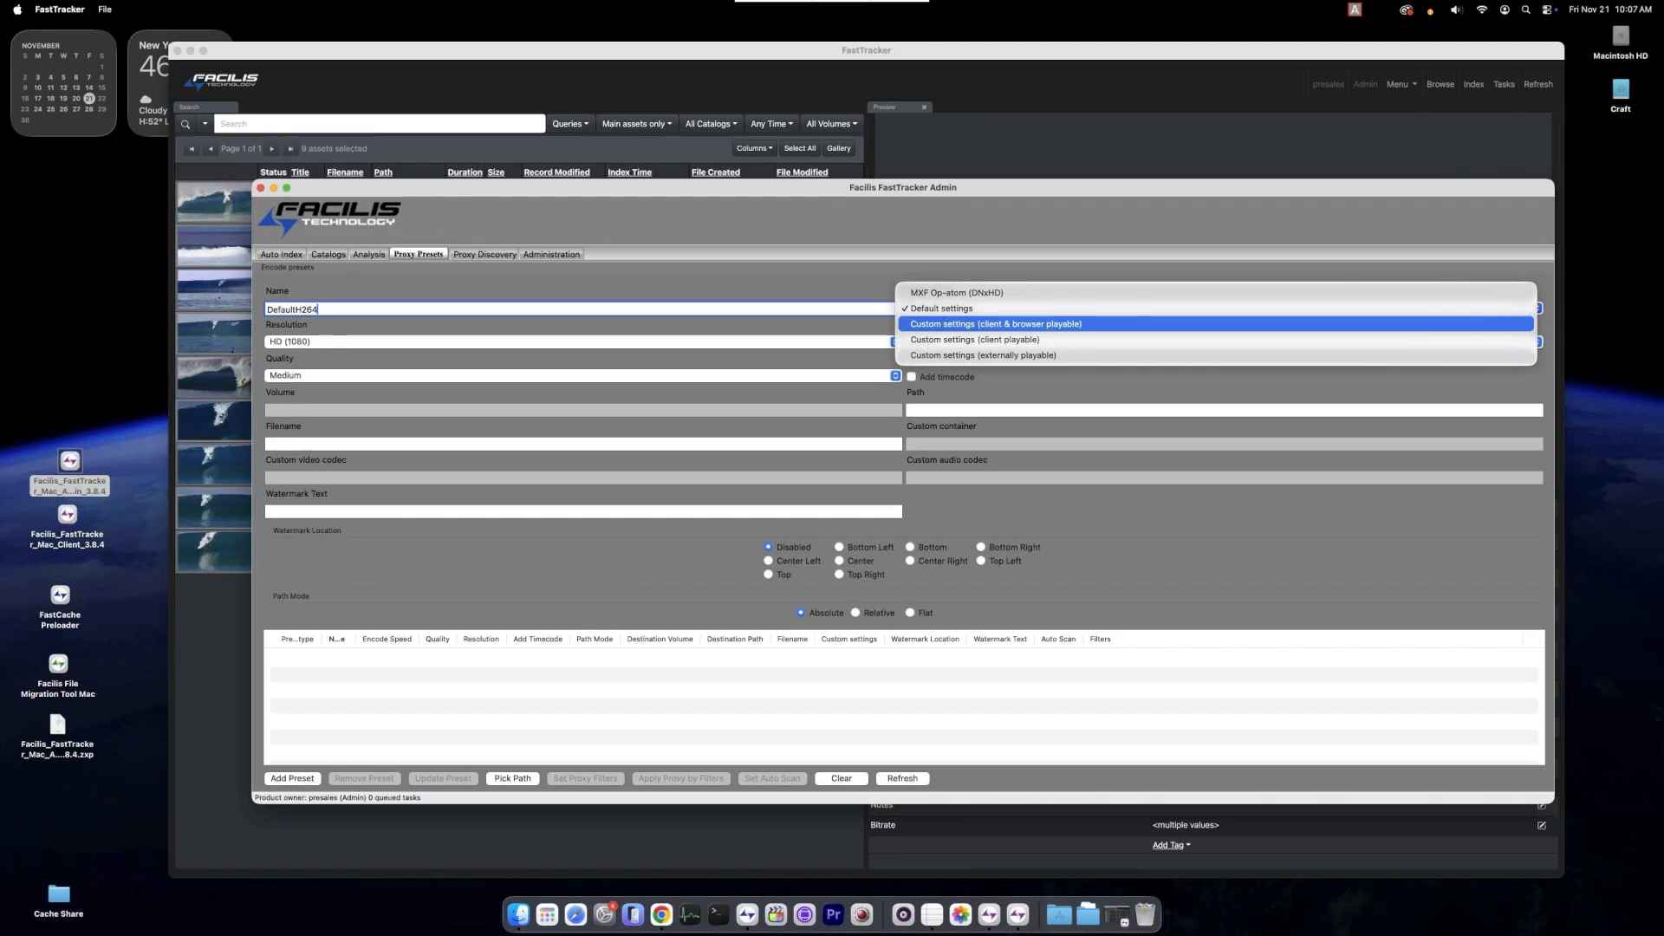
pyautogui.press('Up')
pyautogui.press('Up')
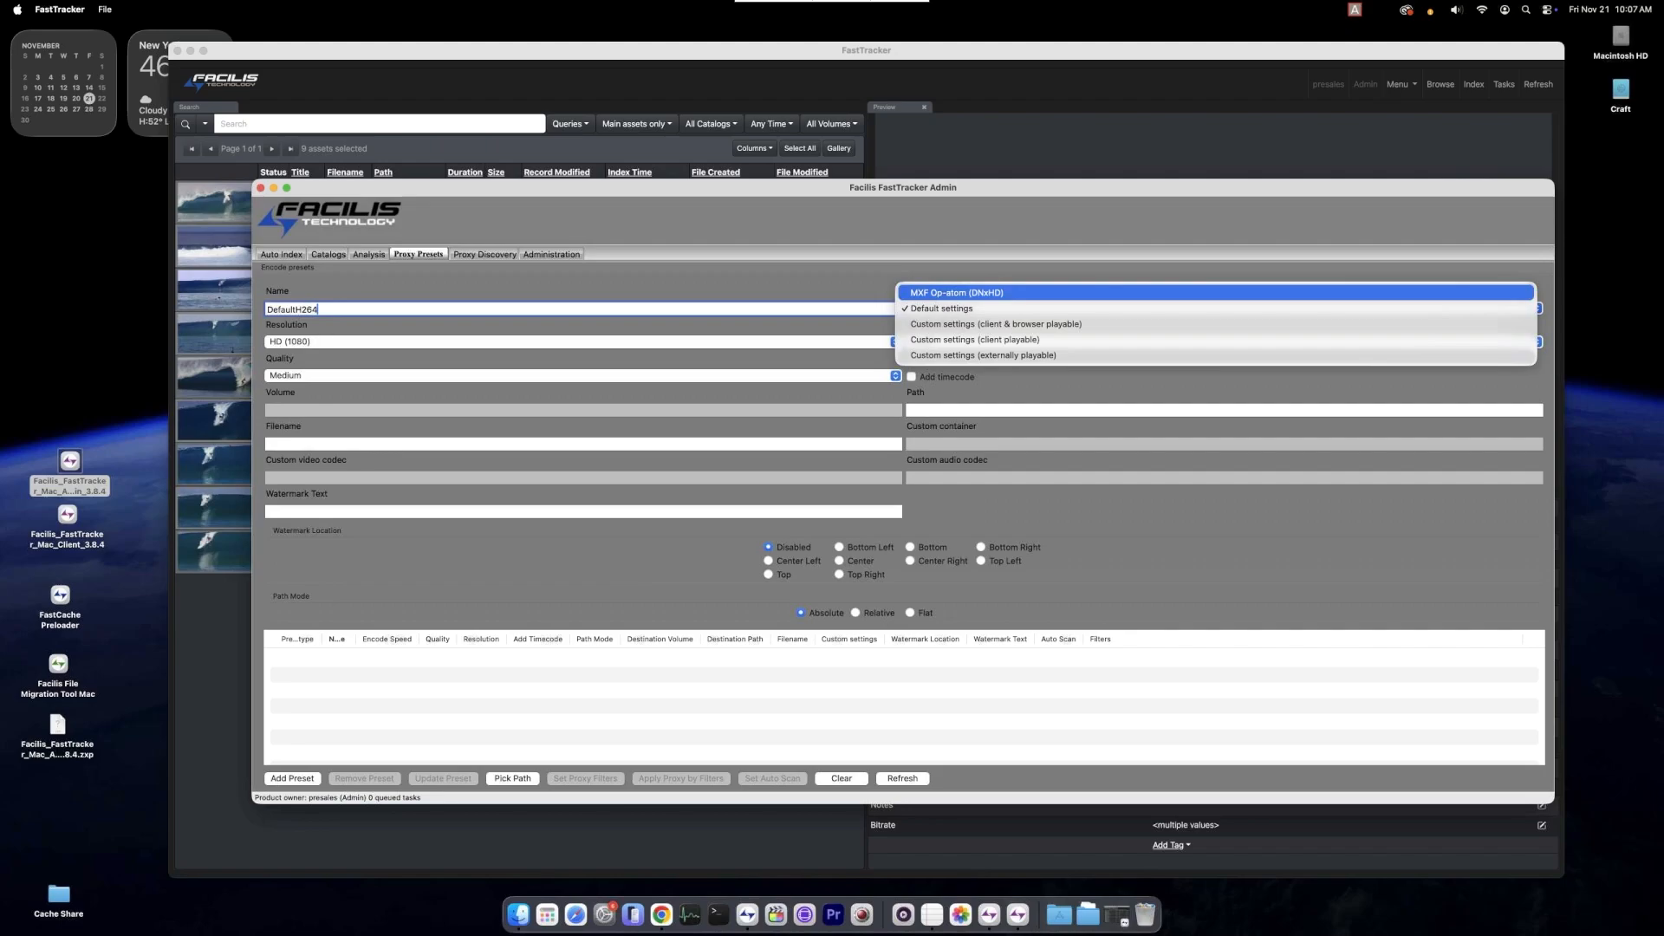
pyautogui.press('Down')
pyautogui.press('Return')
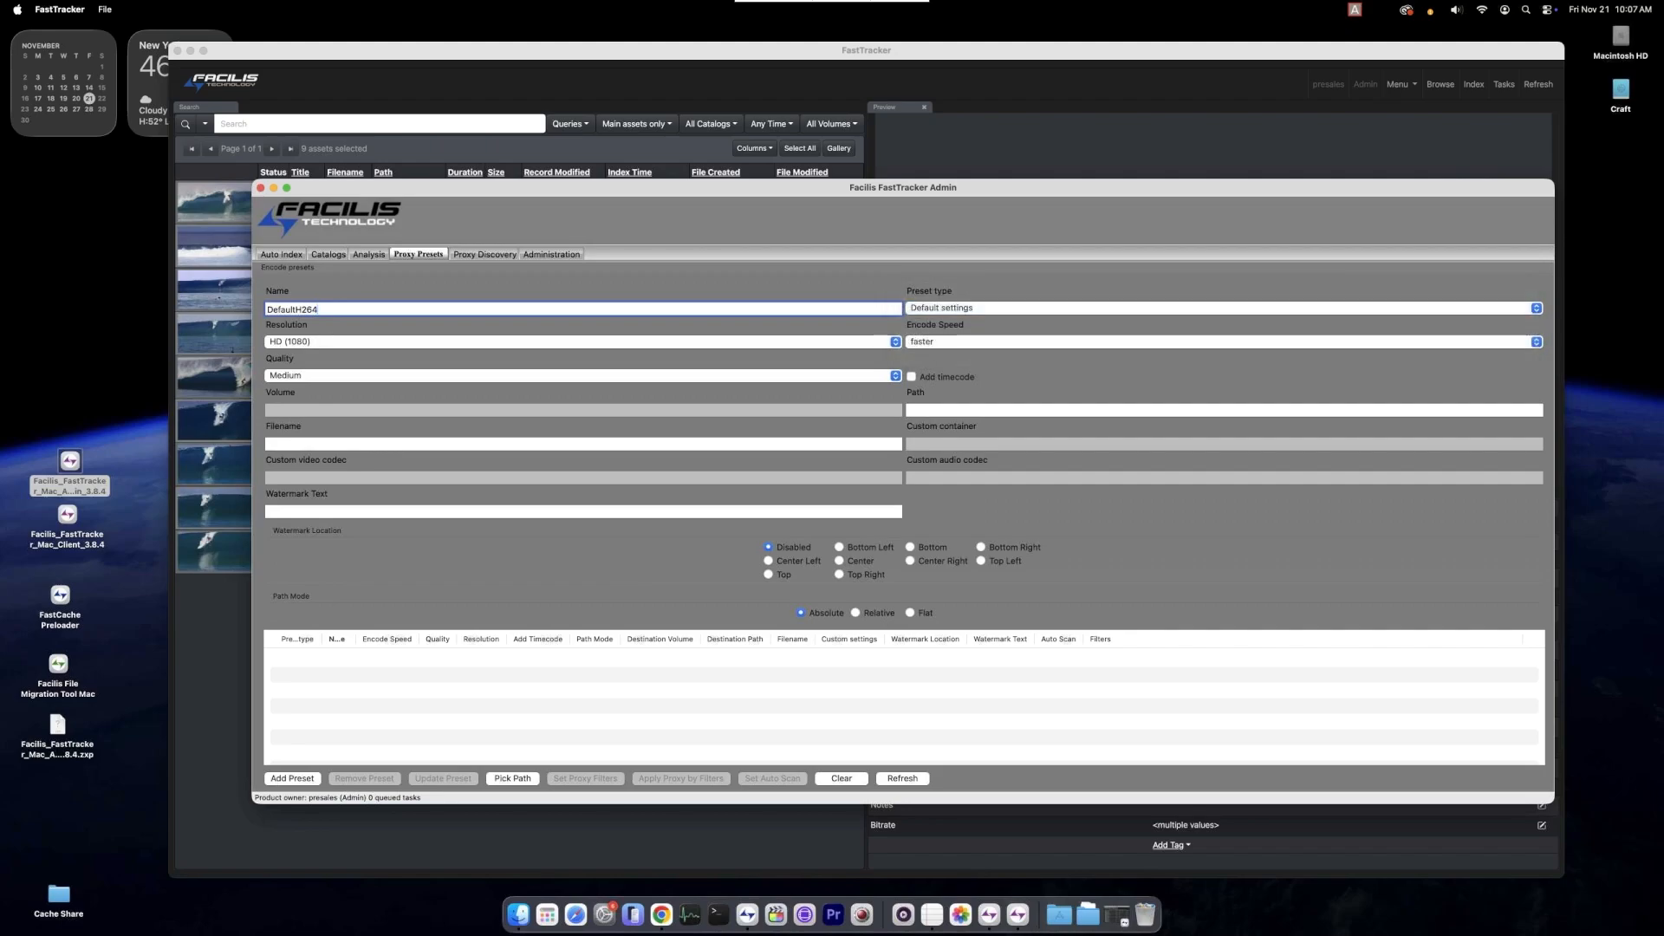
# - Set the preset's resolution to HD (1080) and turn on Add timecode
pyautogui.press('Tab')
pyautogui.press('space')
pyautogui.press('Down')
pyautogui.press('Up')
pyautogui.press('Up')
pyautogui.press('Up')
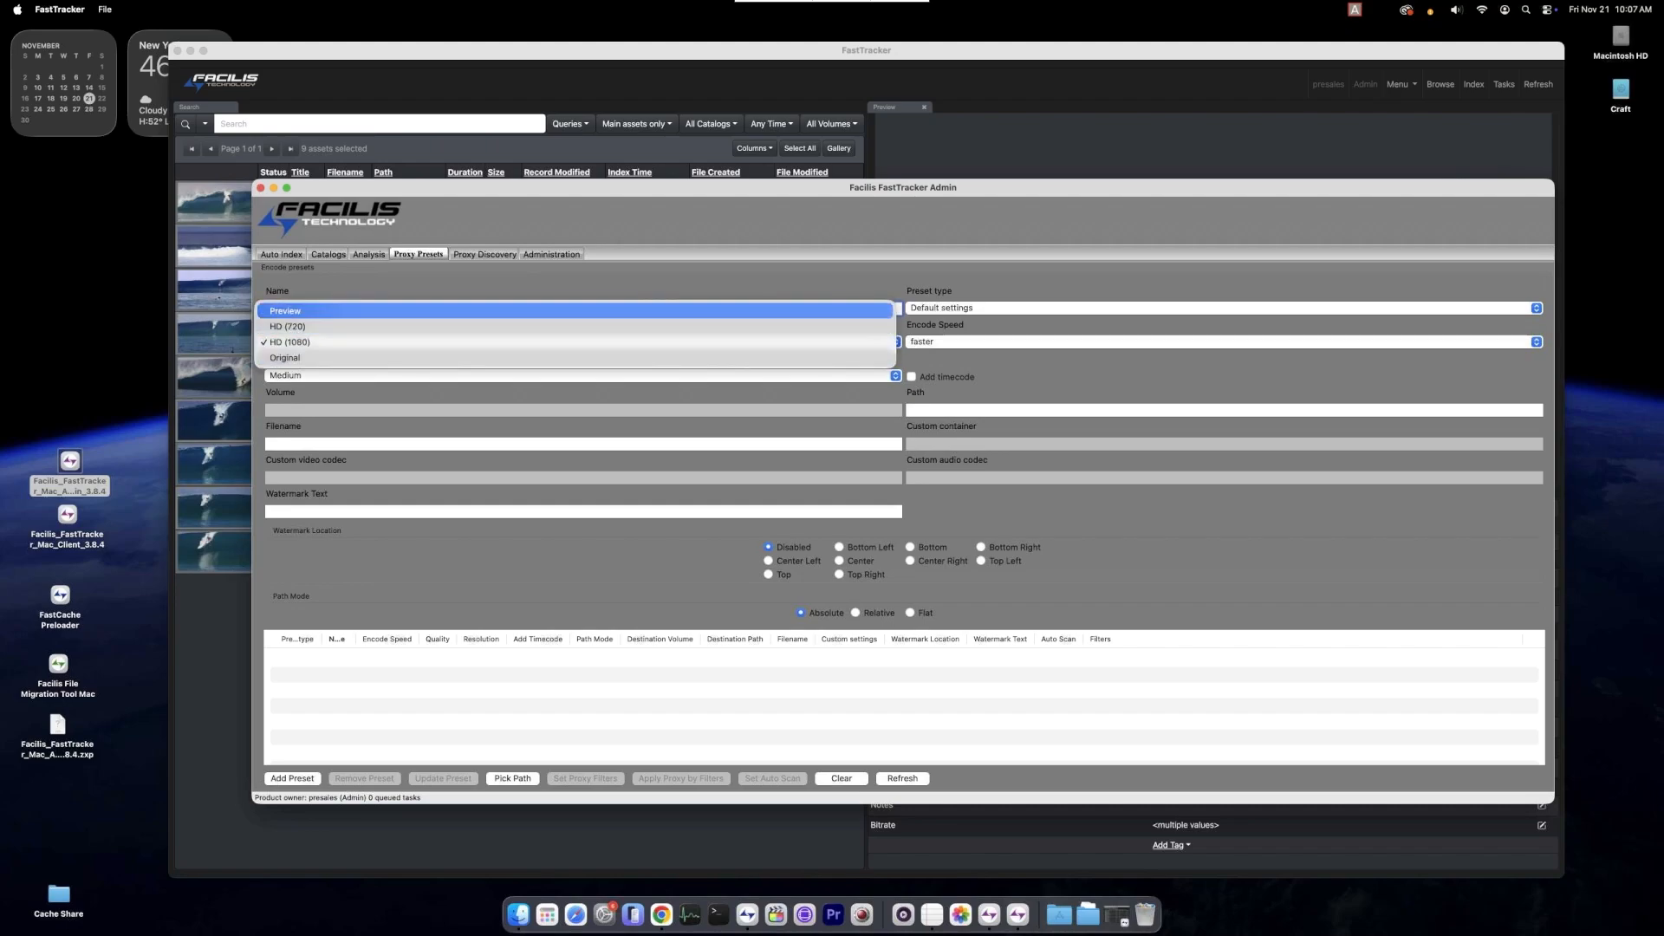
pyautogui.click(290, 341)
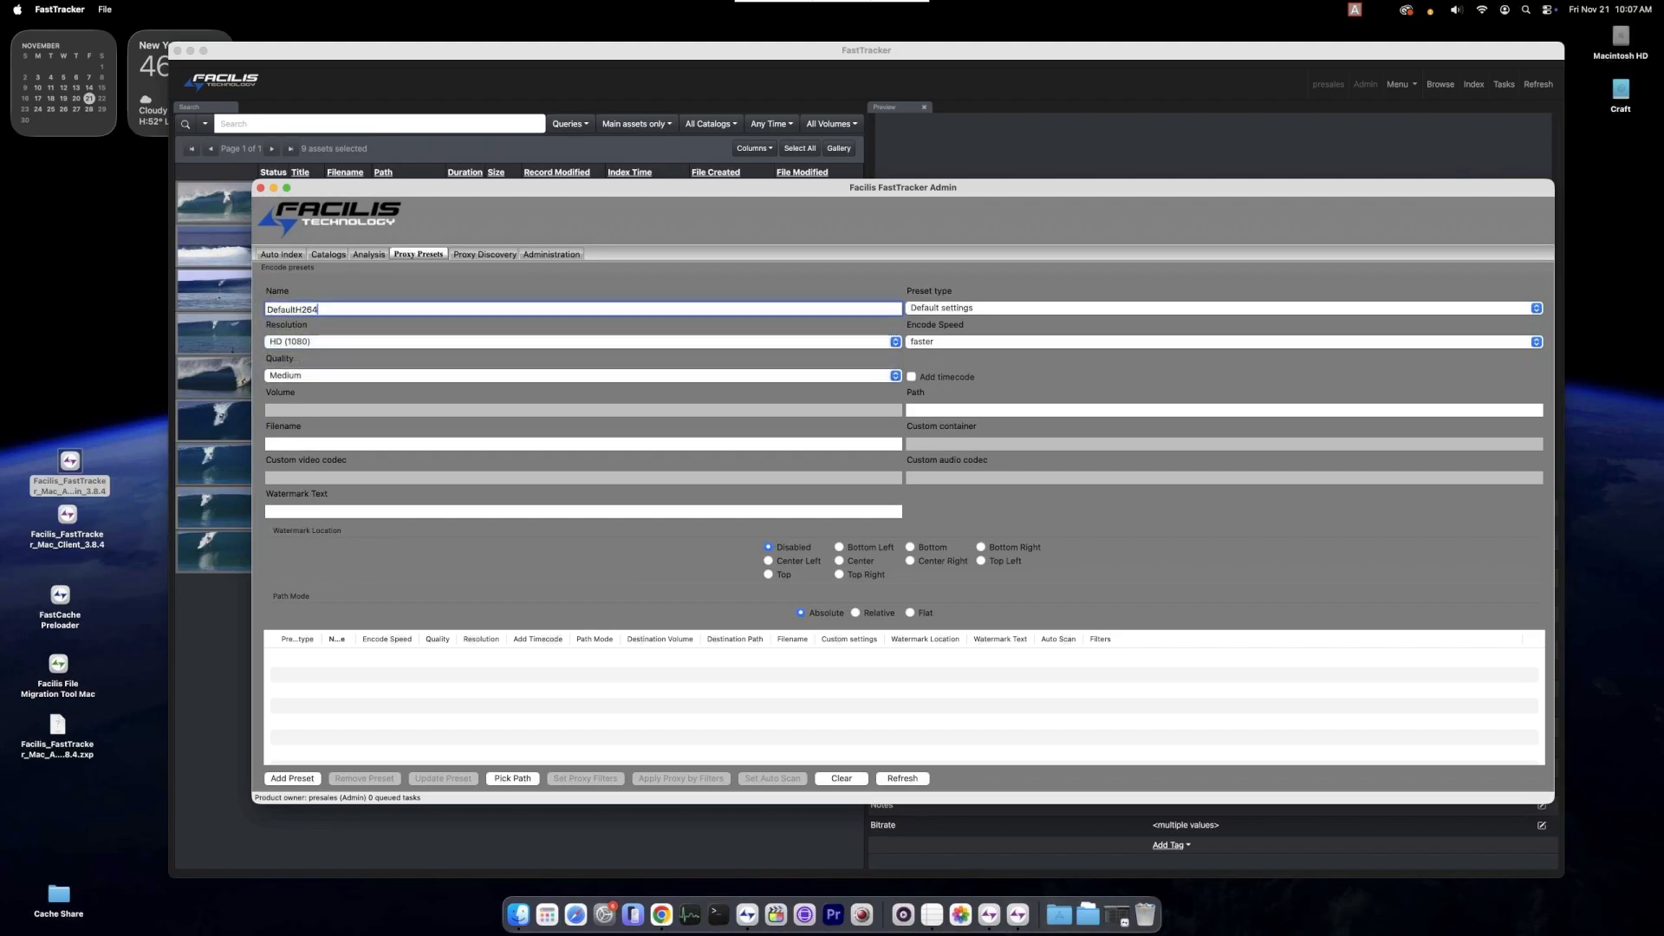
pyautogui.click(911, 376)
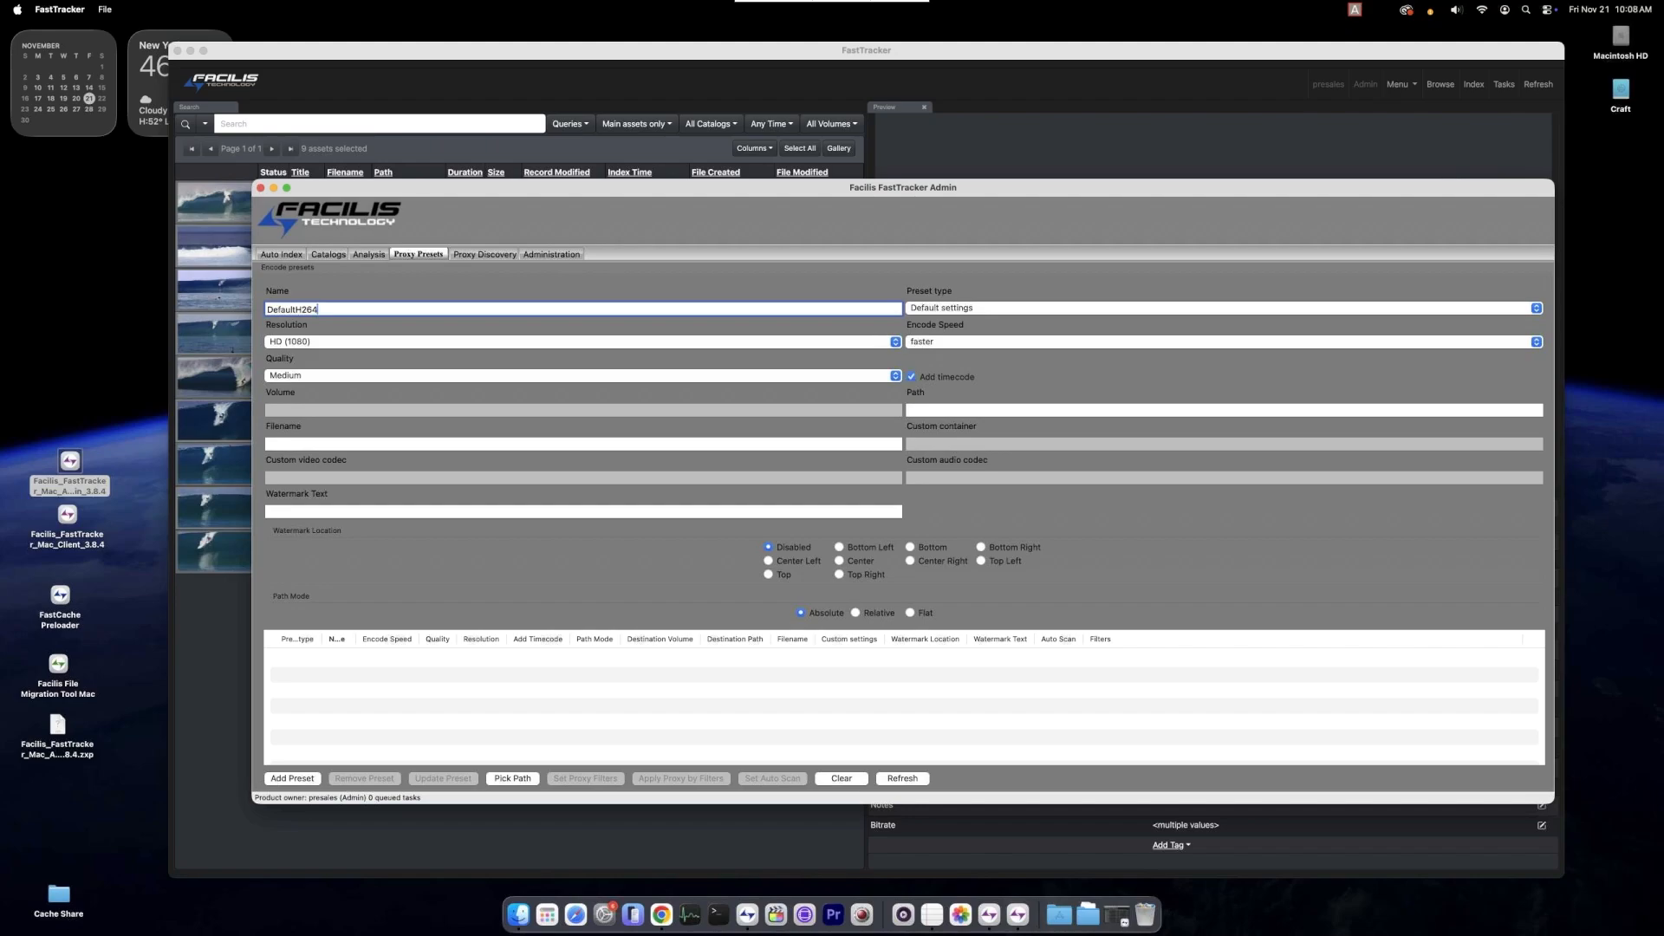
# - Set the path mode to Relative, the filename to %fn%.mp4 and the path to Proxy, and add the preset
pyautogui.click(856, 613)
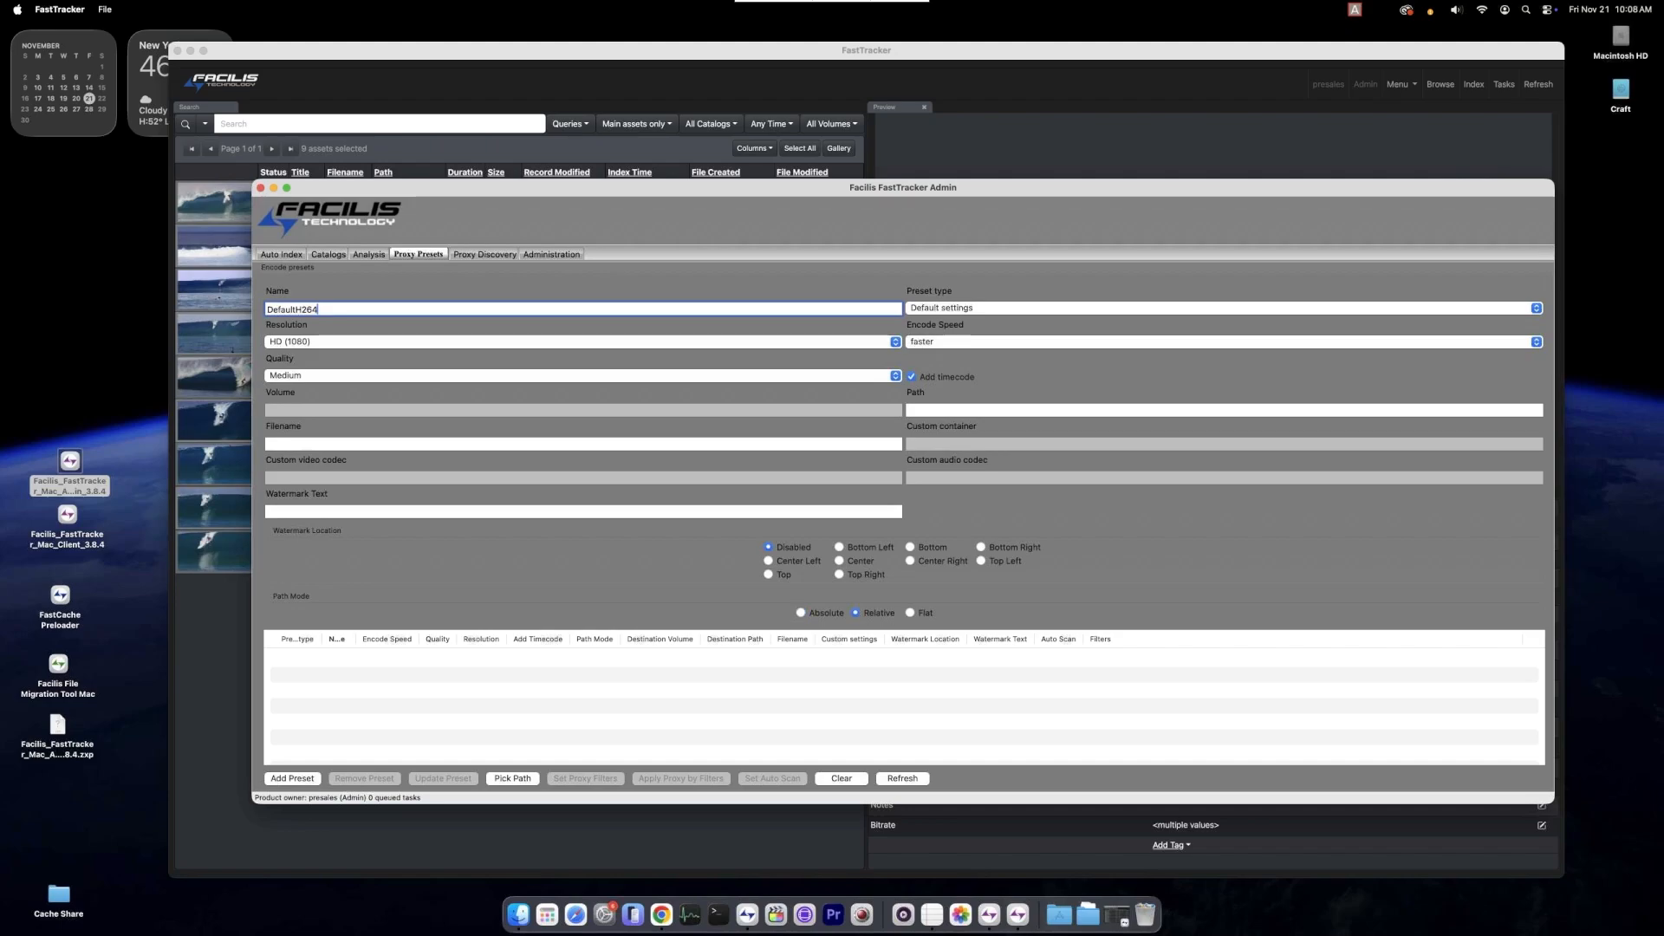
pyautogui.click(583, 443)
pyautogui.write('%fn%')
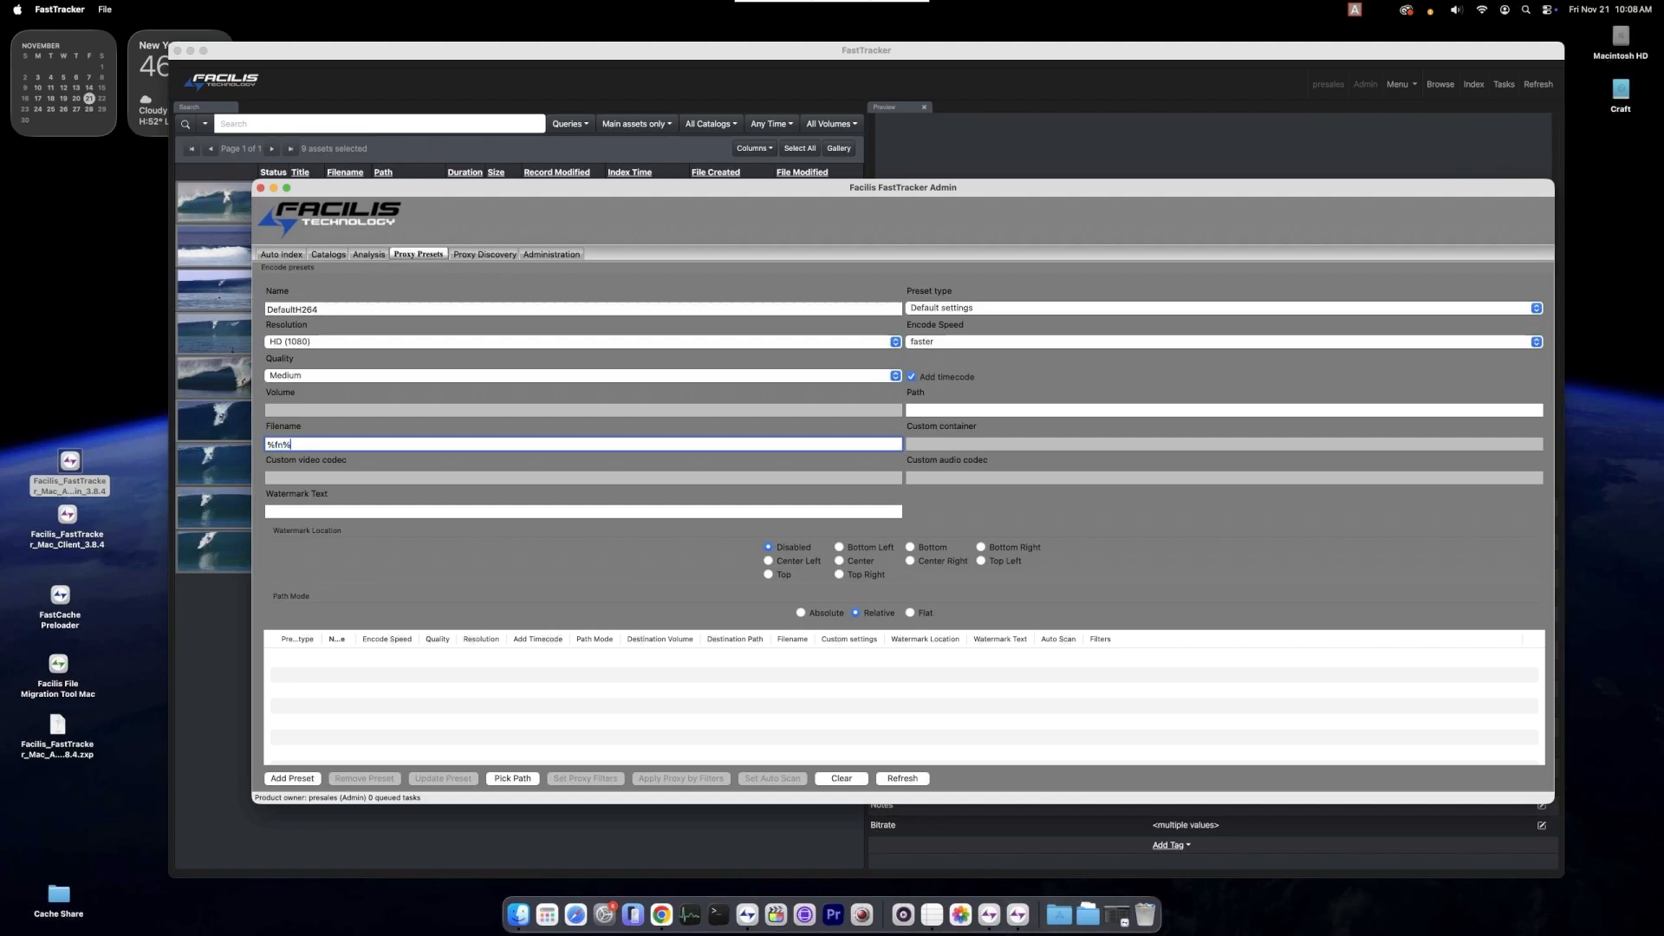
pyautogui.write('.mp4')
pyautogui.click(909, 410)
pyautogui.write('Polder')
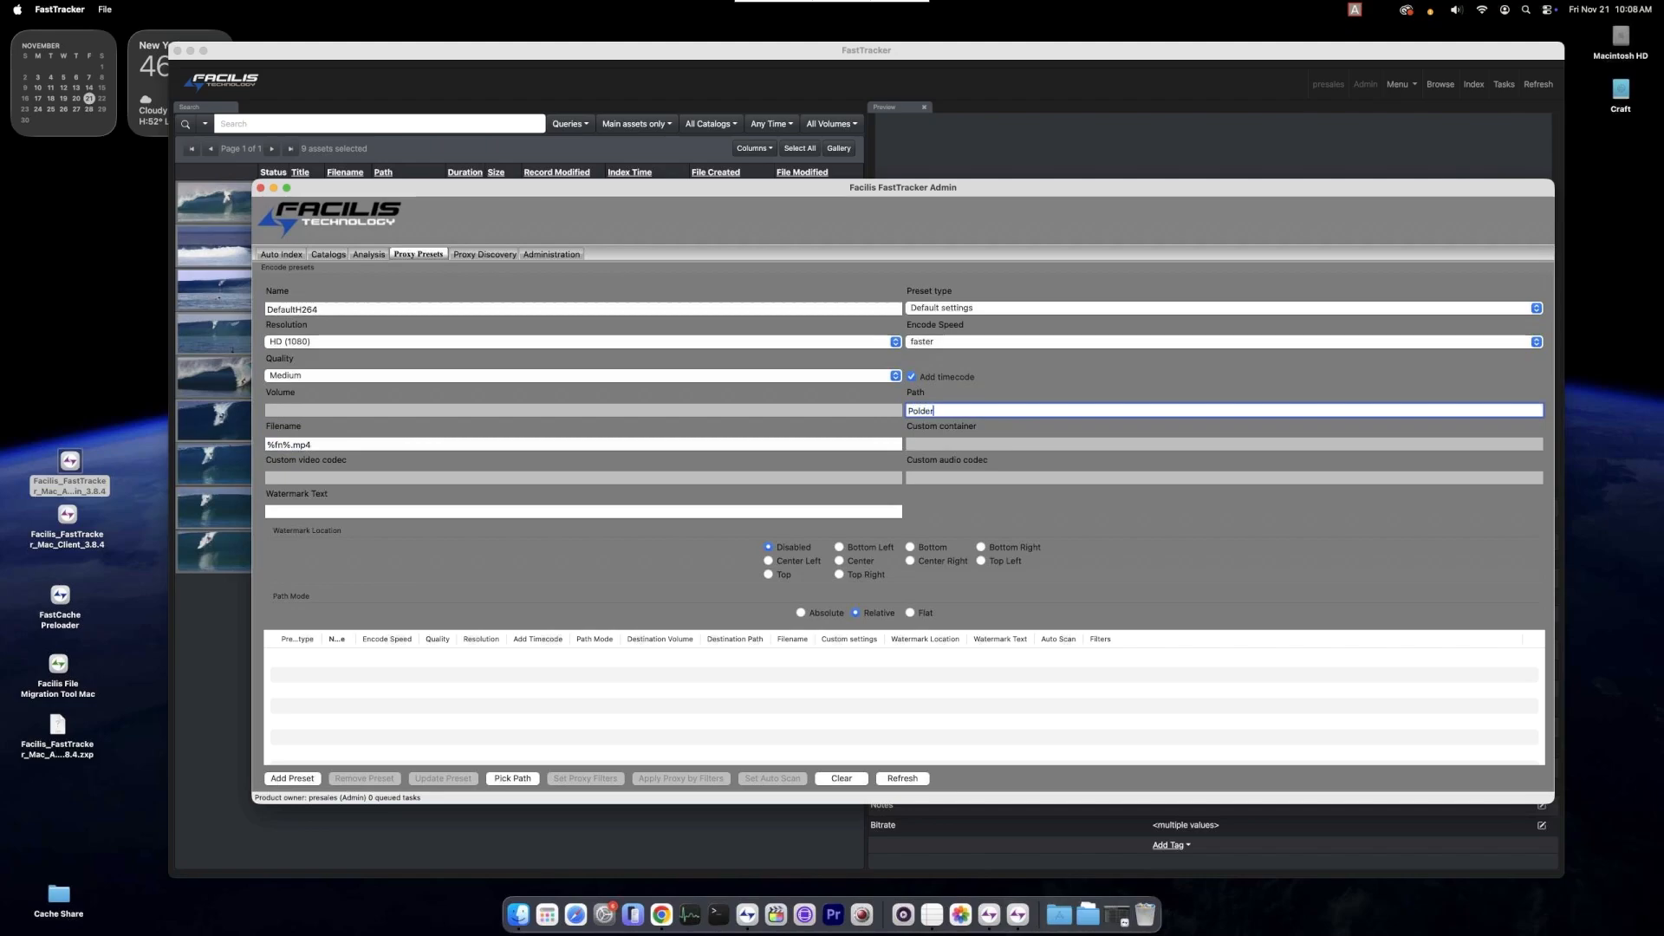
pyautogui.press('BackSpace')
pyautogui.press('BackSpace')
pyautogui.press('BackSpace')
pyautogui.press('Return')
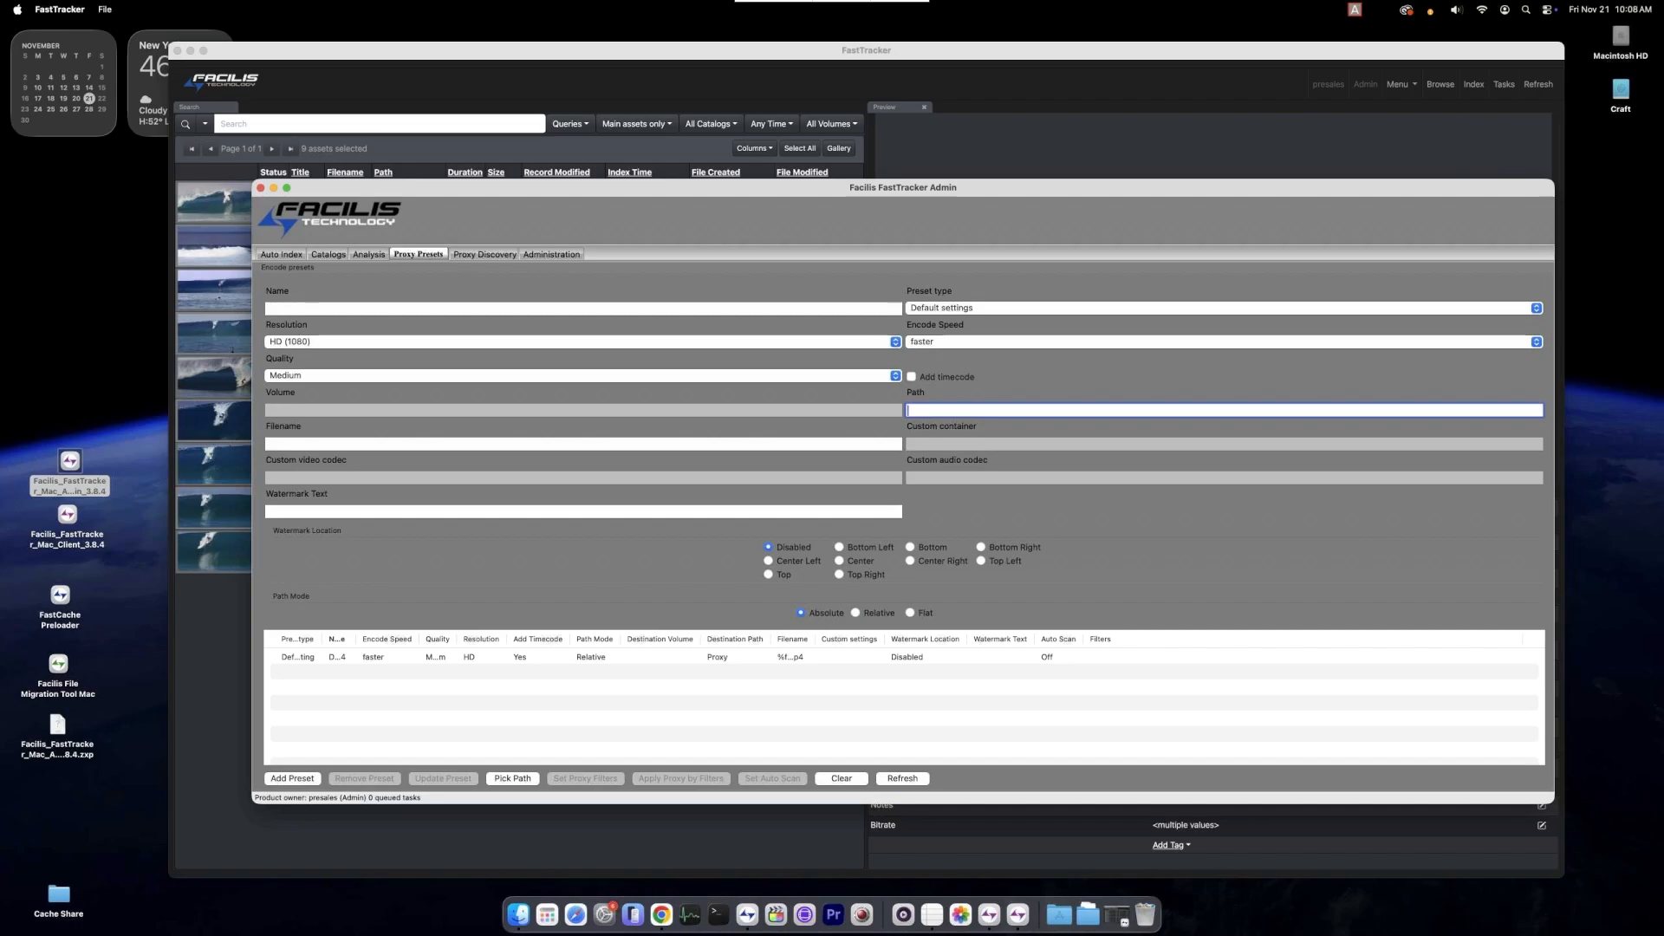
# - Minimize FastTracker Admin, refresh the FastTracker client and create DefaultH264 proxies for all the selected clips
pyautogui.click(273, 187)
pyautogui.click(1537, 85)
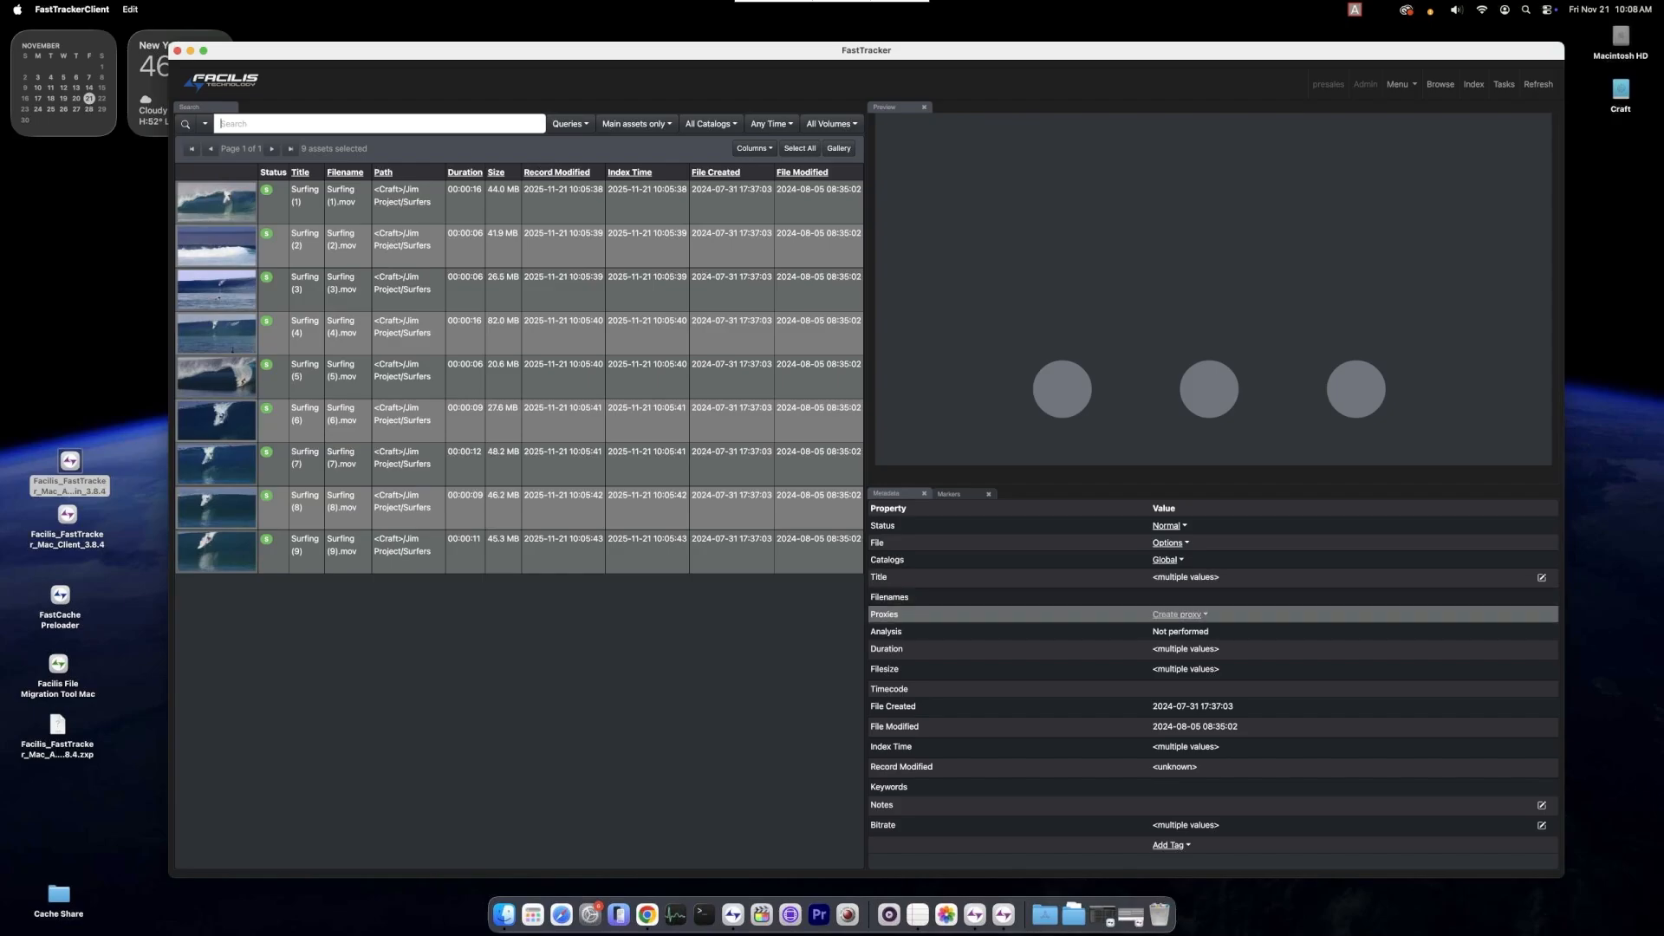
pyautogui.click(1179, 614)
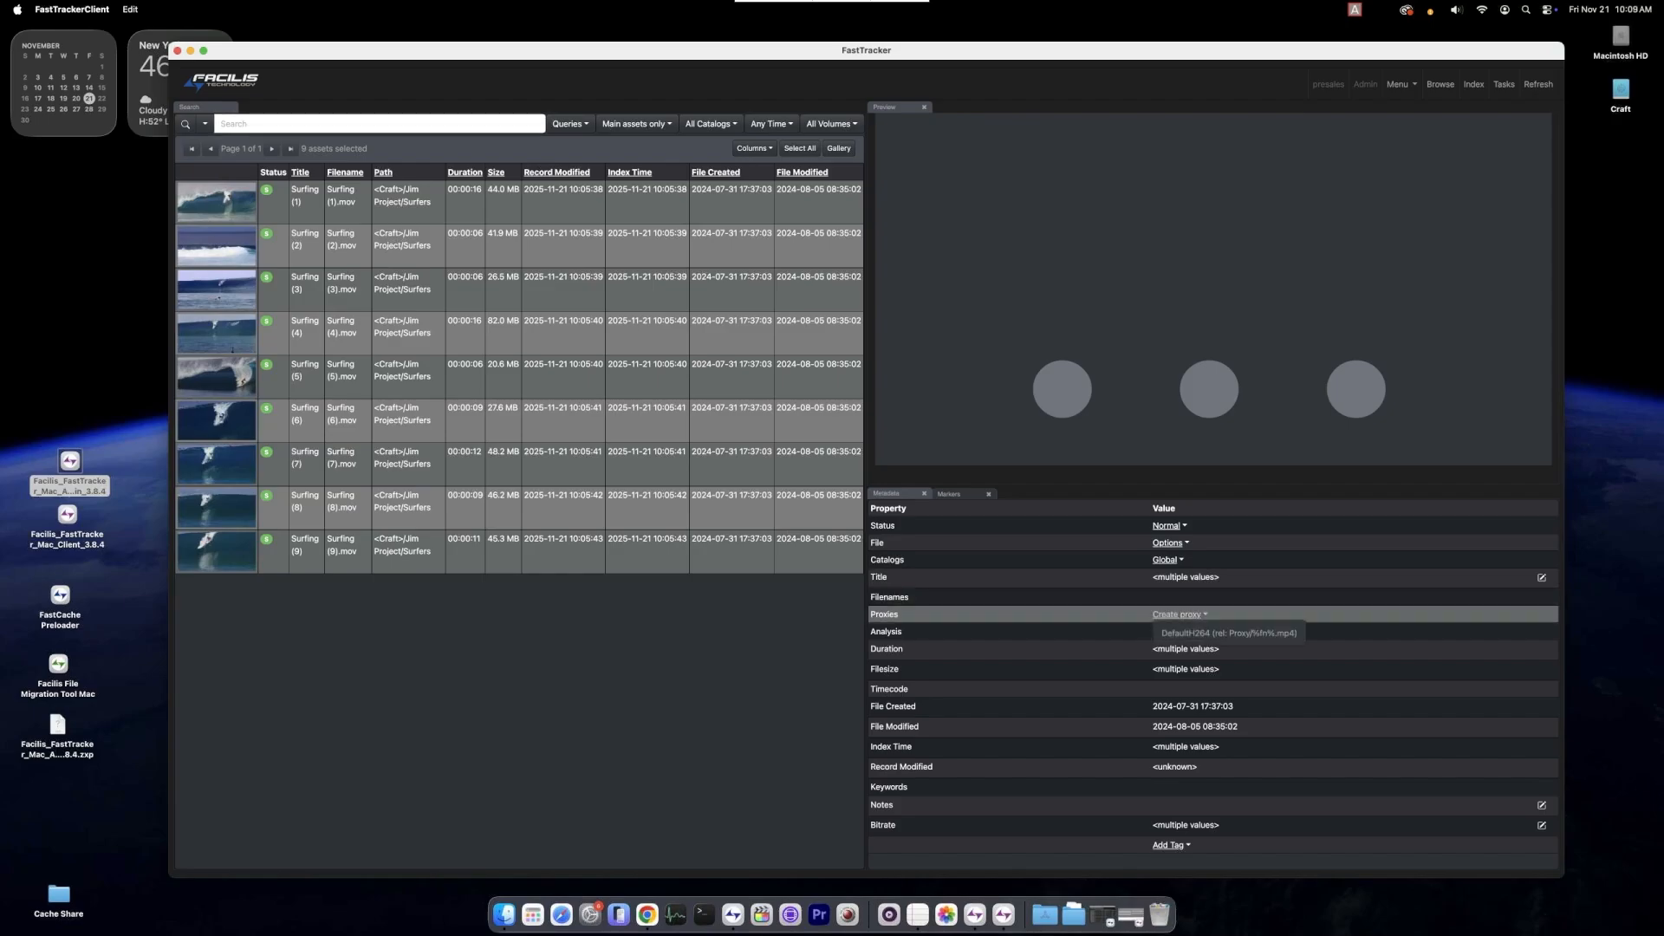
pyautogui.click(1196, 633)
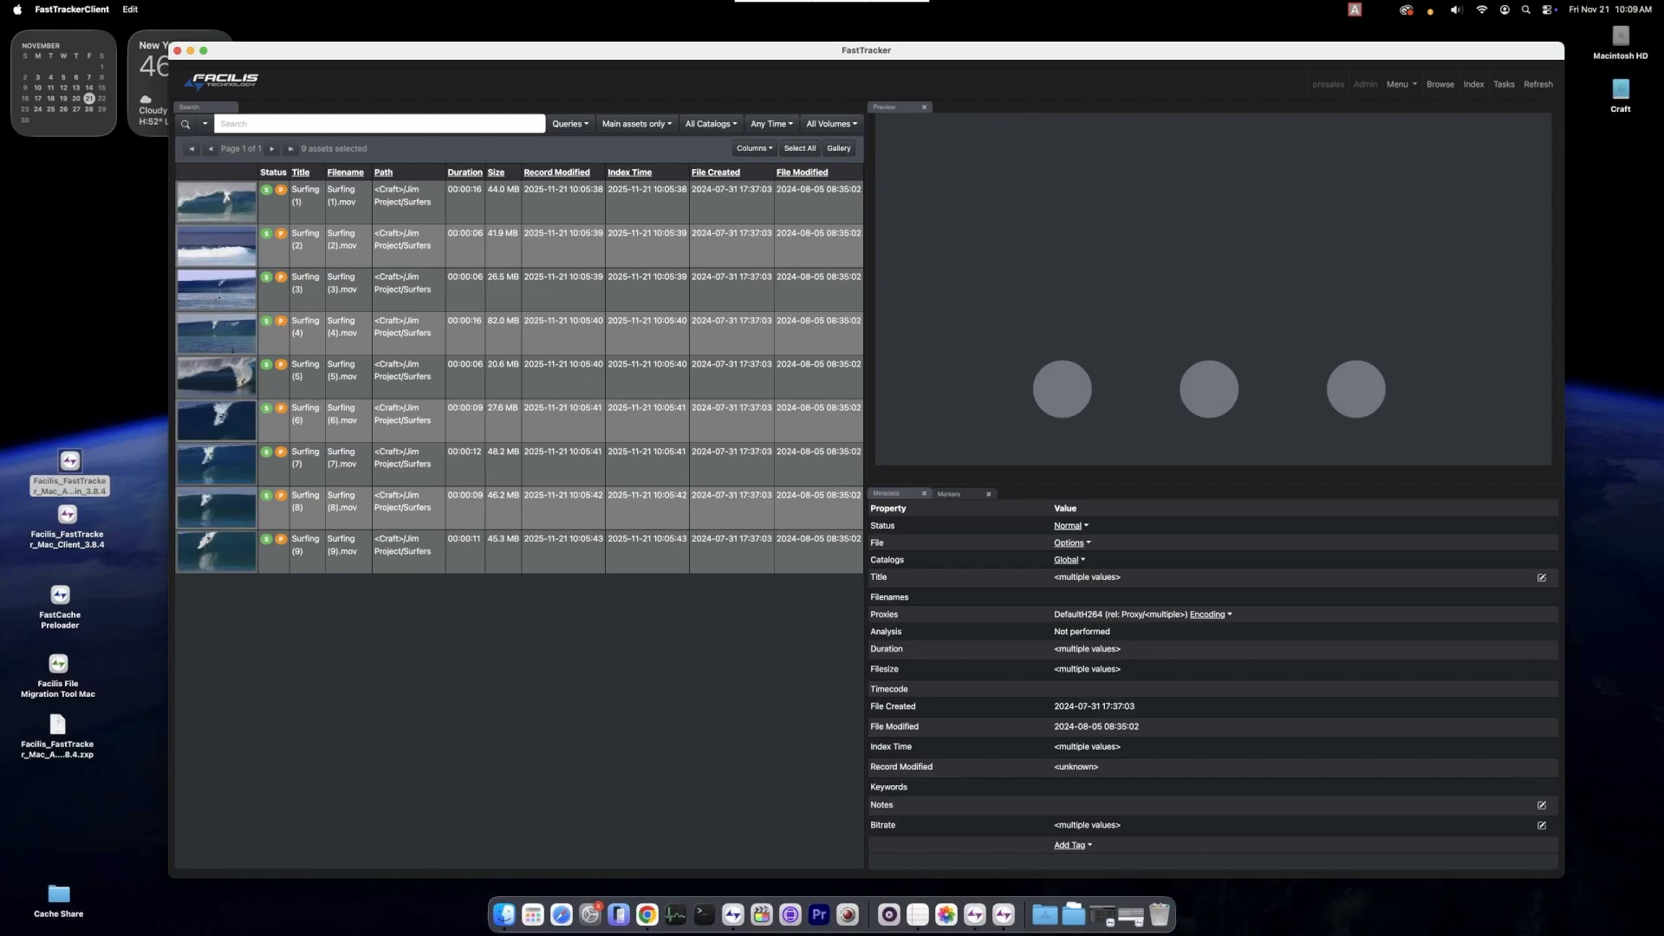
# - Load Surfing (9) and read the hotkeys and asset status symbols in the help
pyautogui.click(519, 550)
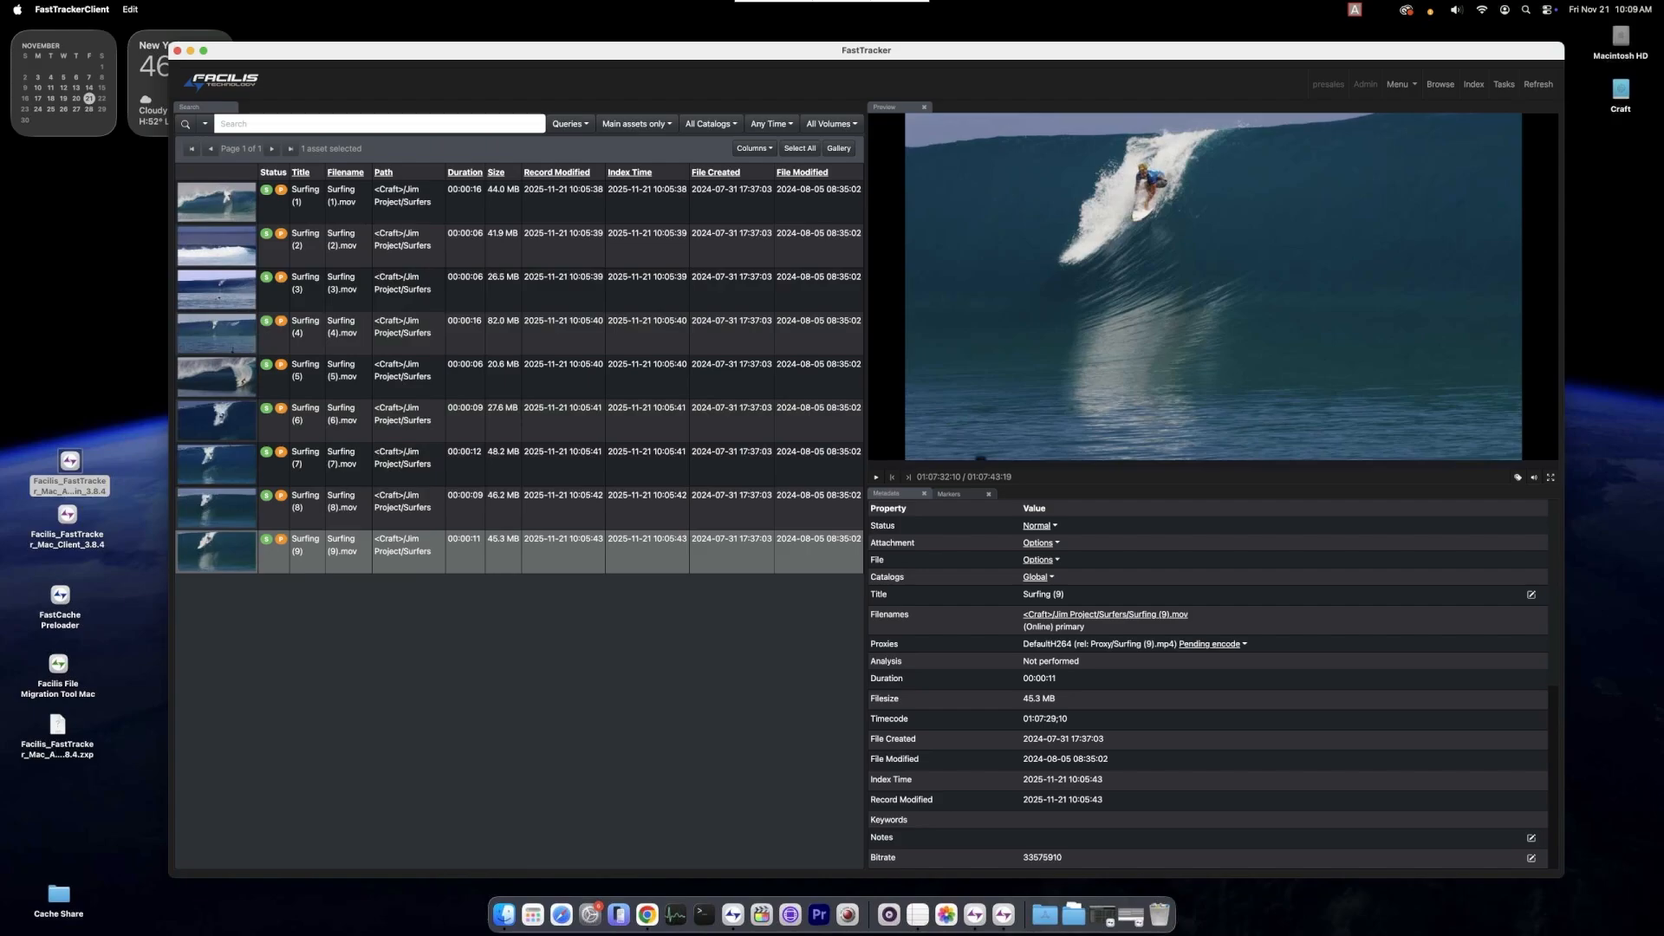
pyautogui.click(1400, 84)
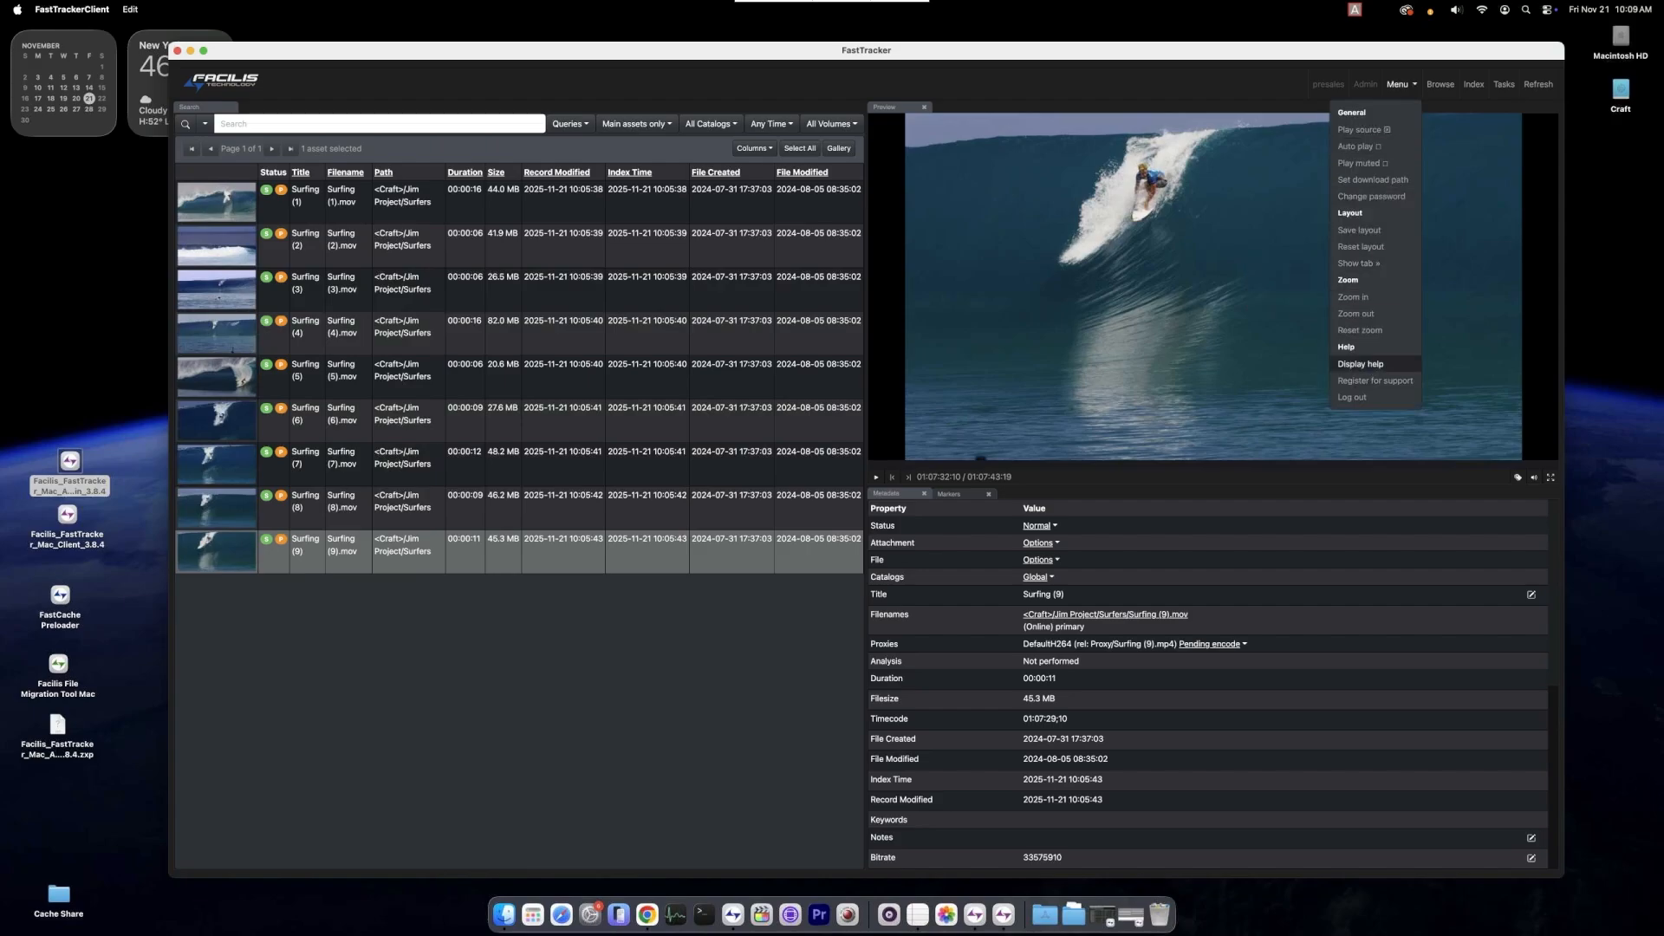
pyautogui.click(1361, 364)
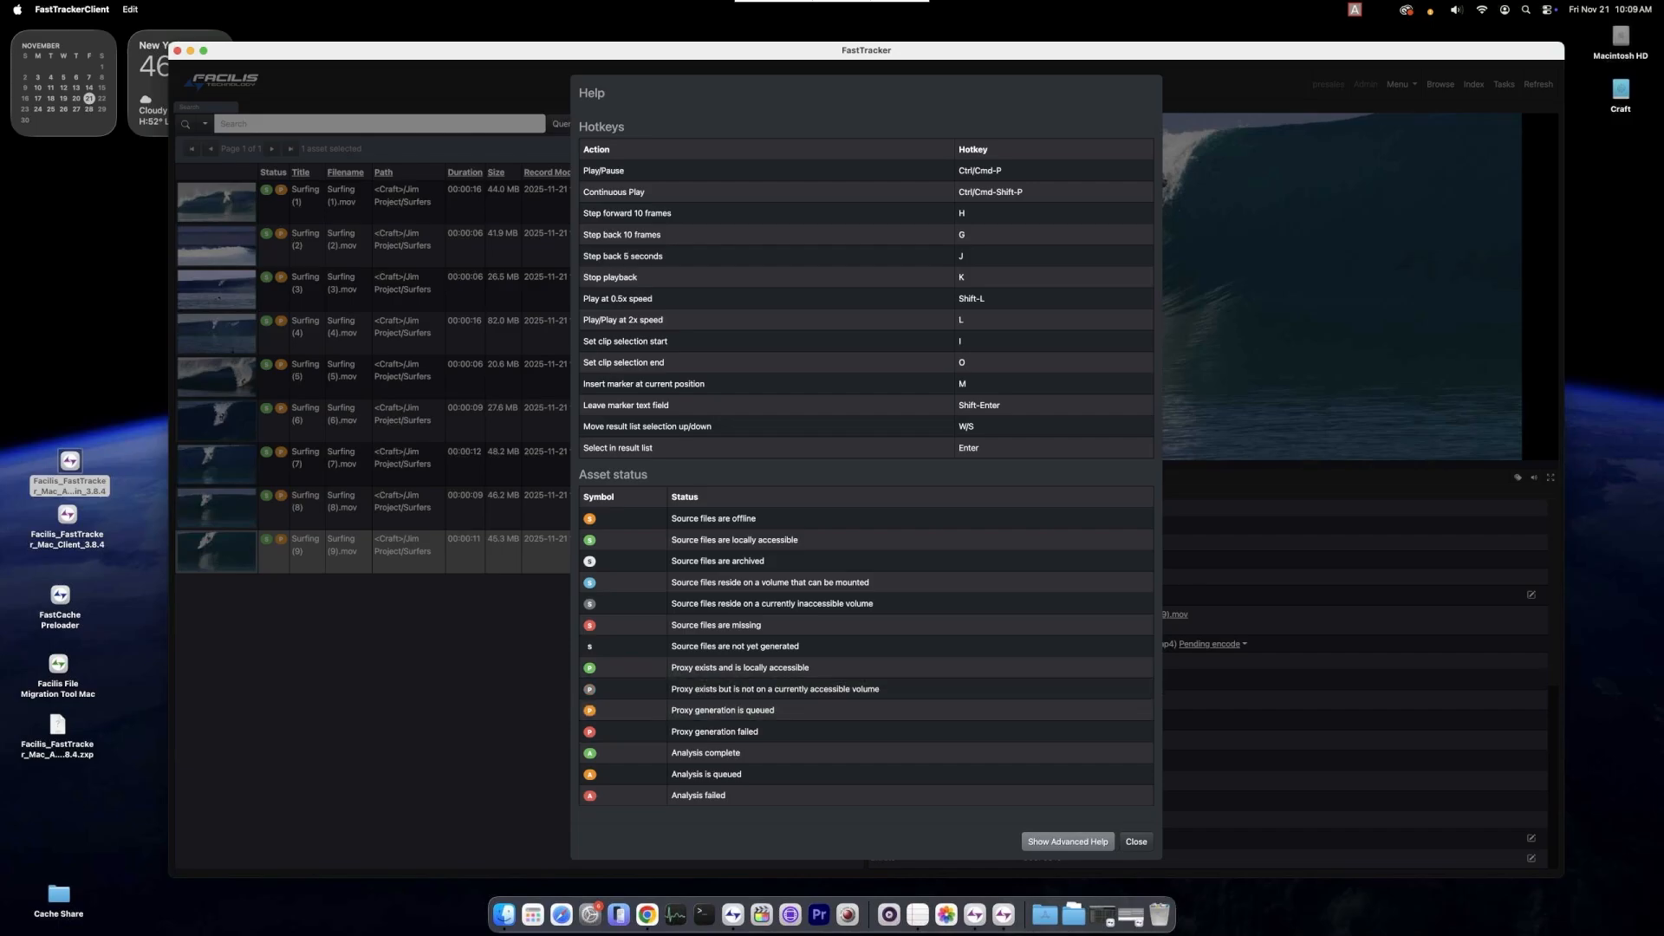
pyautogui.press('Escape')
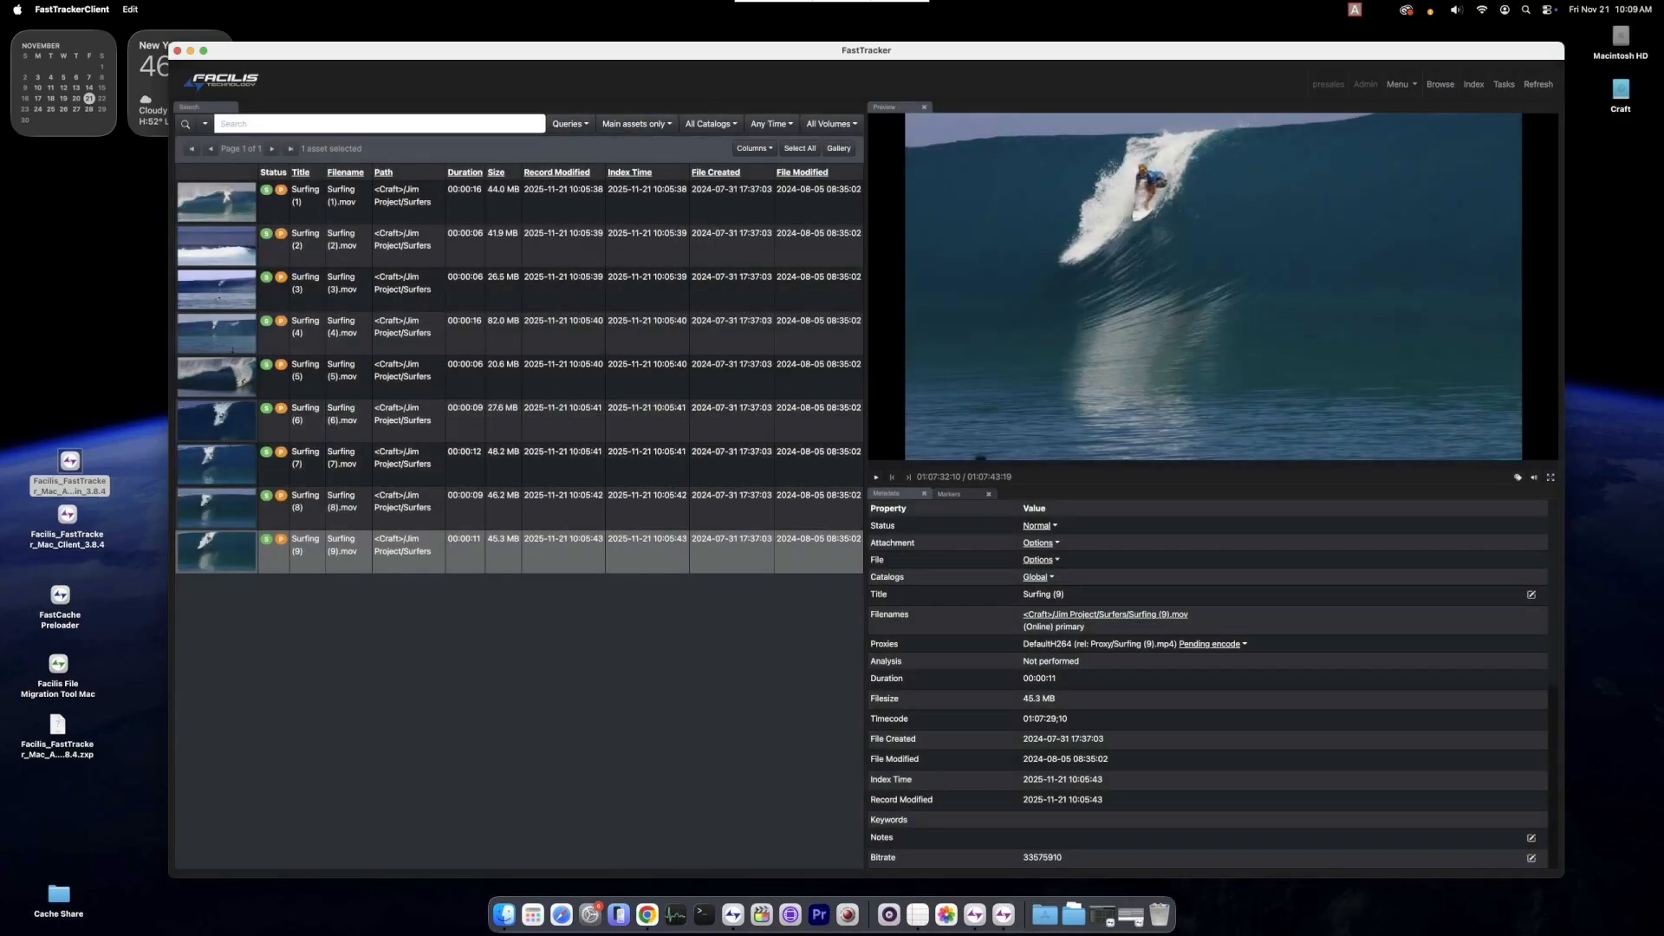
# - Refresh the asset list and turn off Play source for the preview
pyautogui.click(1538, 84)
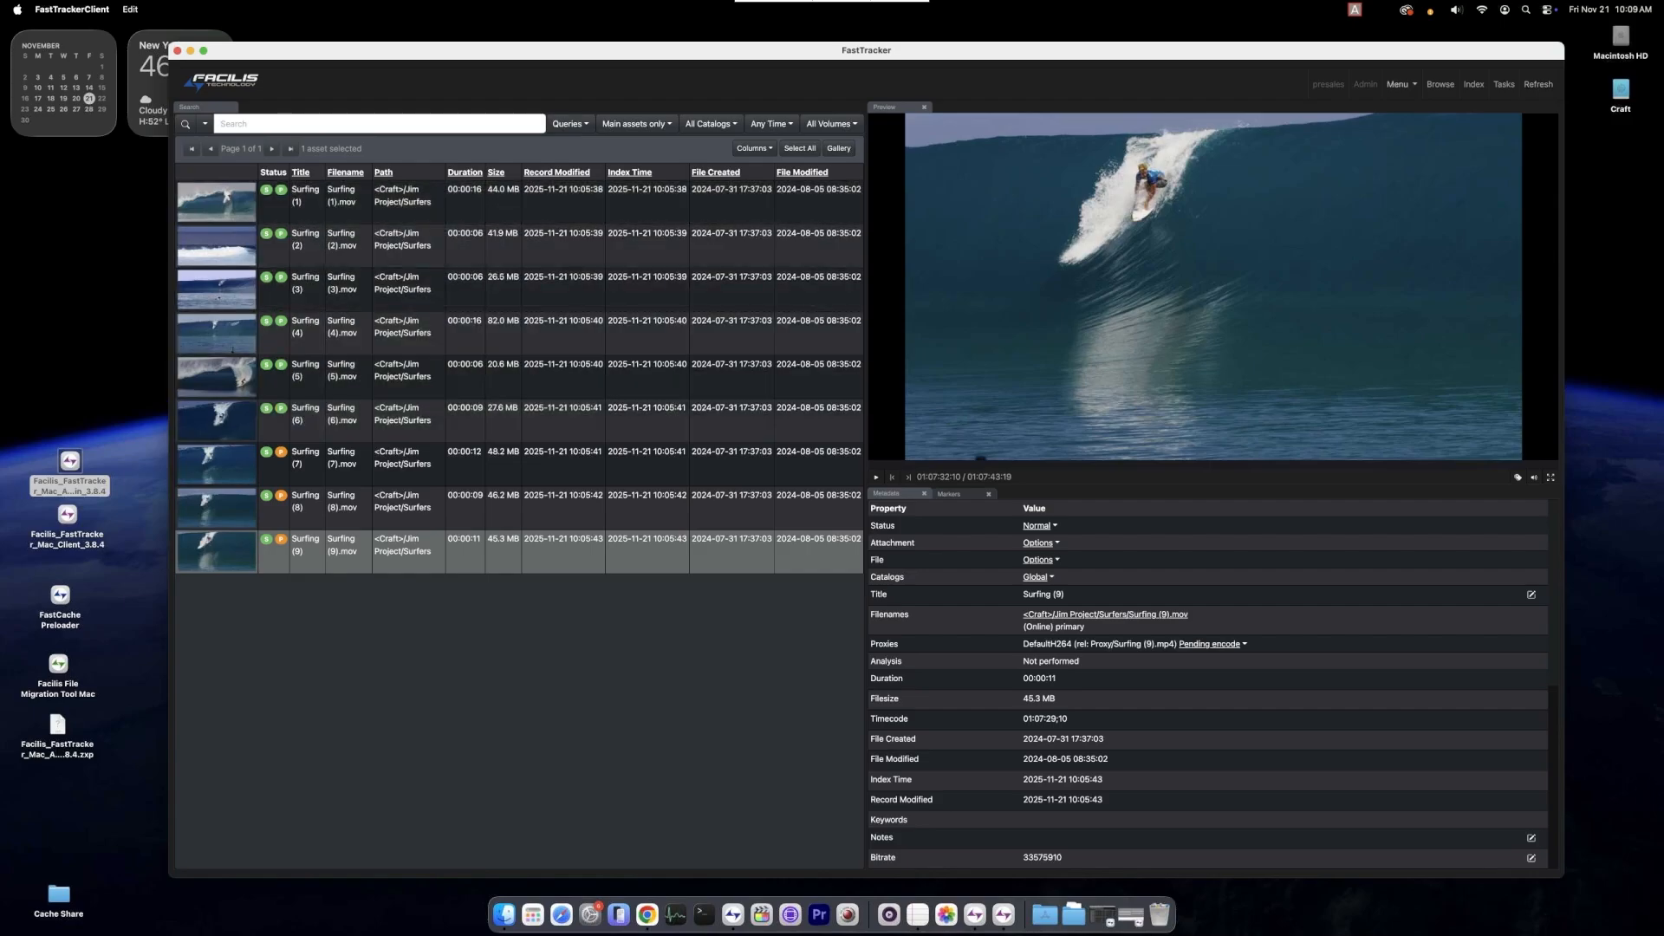
pyautogui.click(1397, 84)
pyautogui.click(1363, 130)
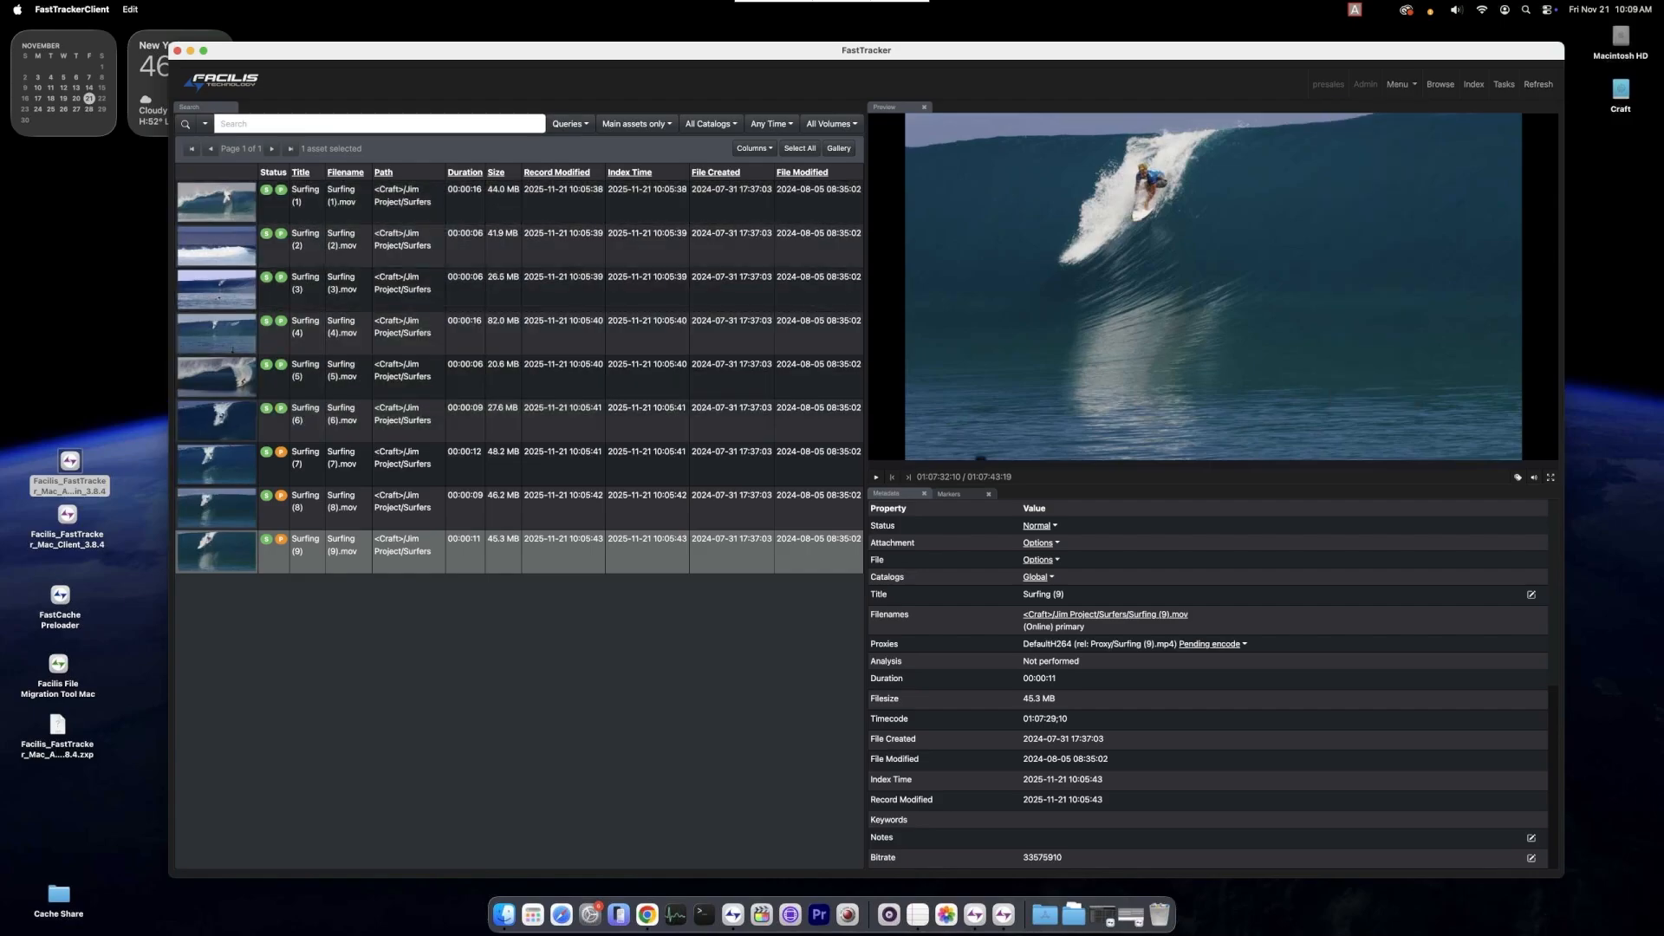
# - Load Surfing (2), play its proxy briefly and pause it
pyautogui.click(518, 245)
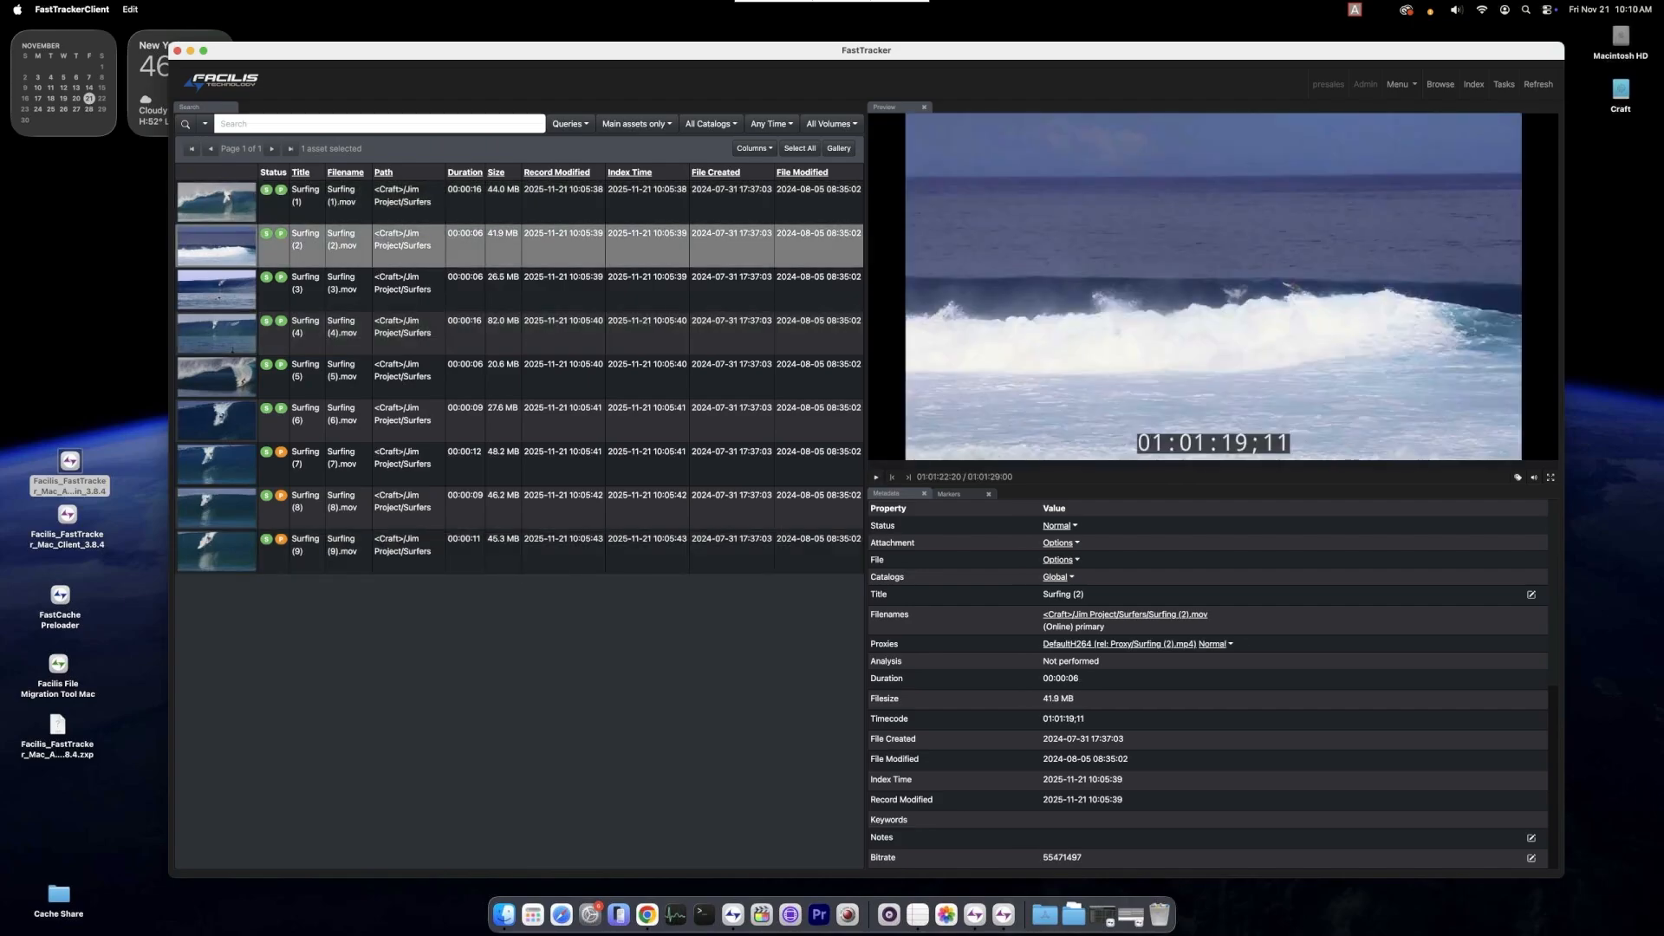
pyautogui.click(875, 477)
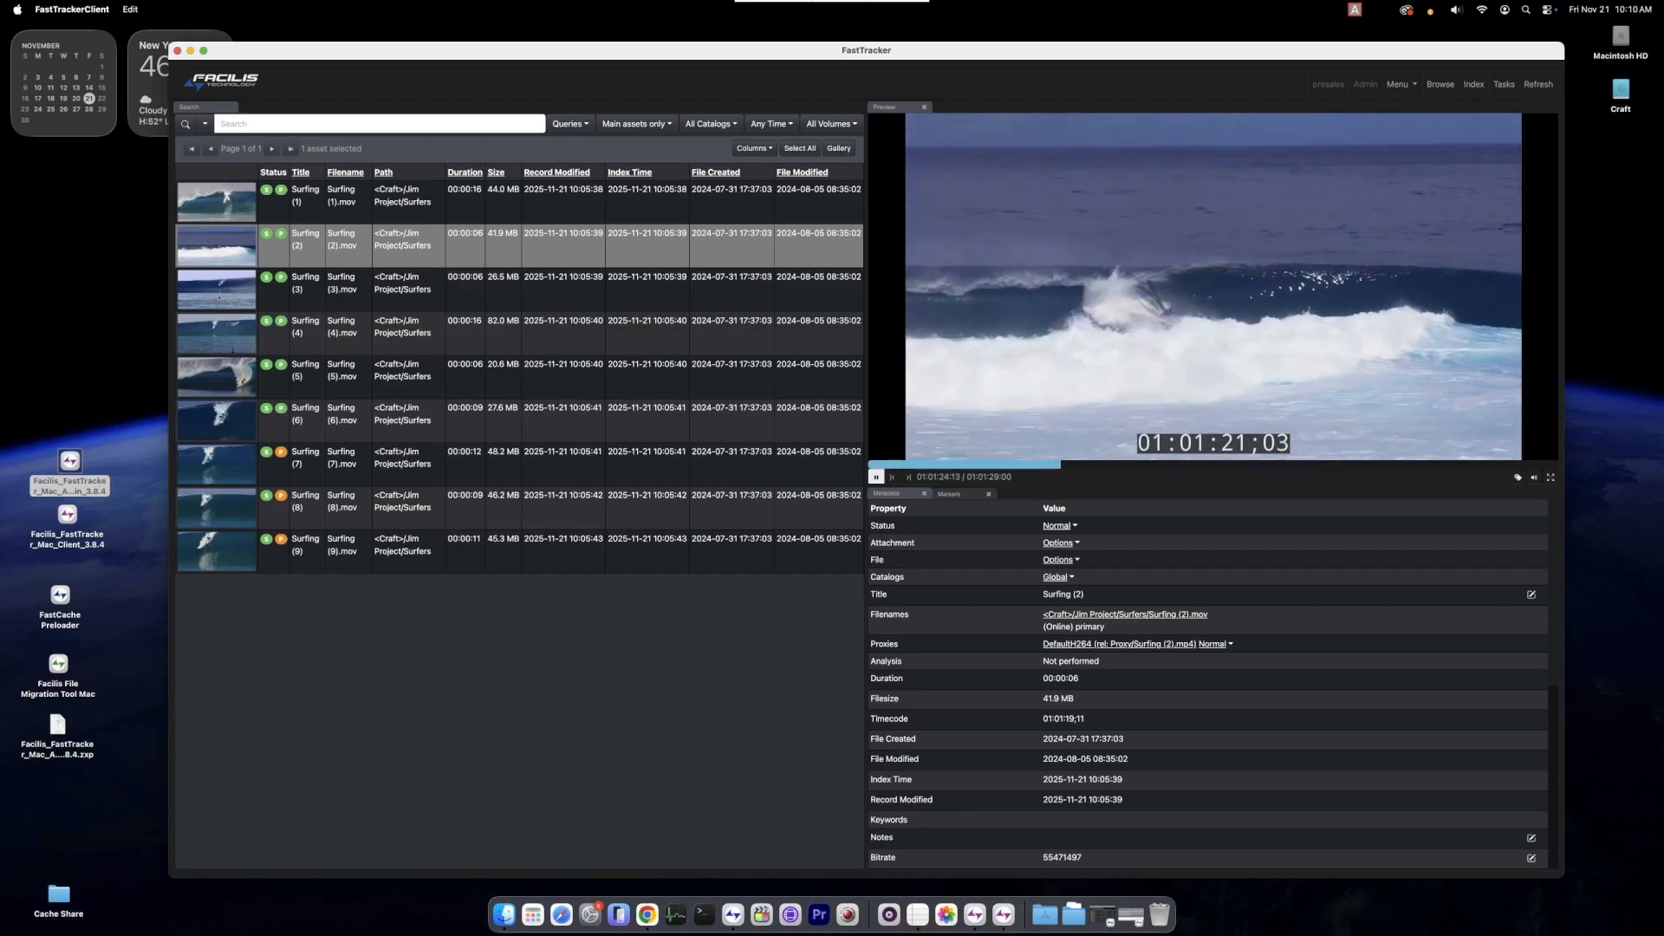
pyautogui.press('space')
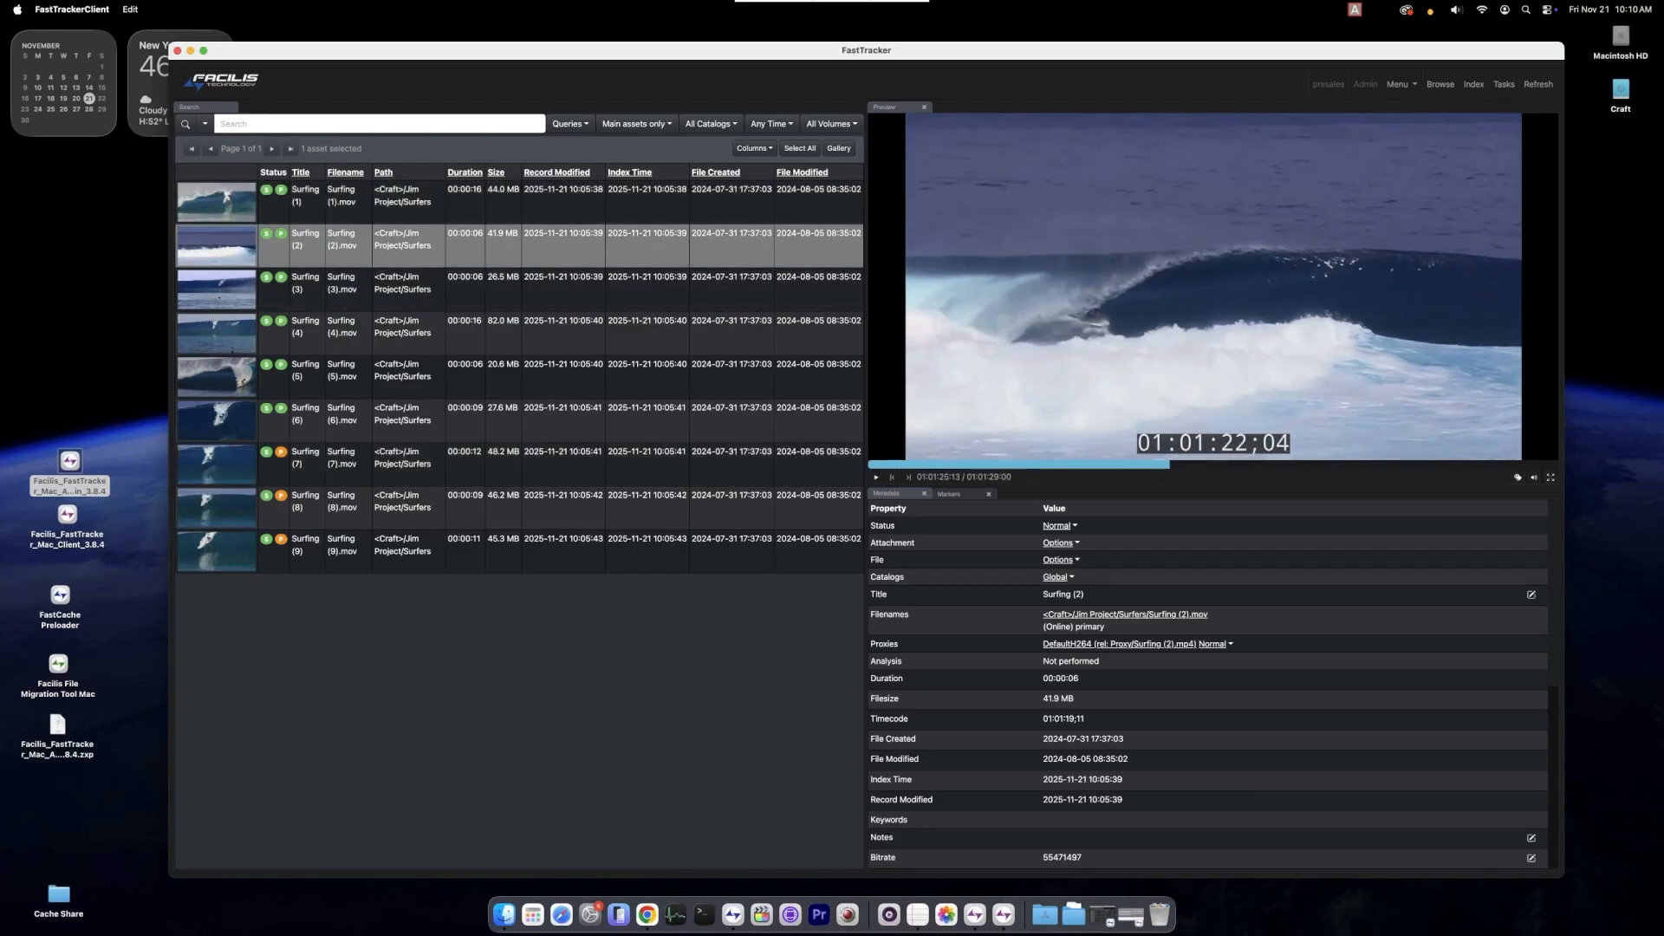
# - List the main assets with their attached proxies, and return the list to main assets only
pyautogui.click(636, 123)
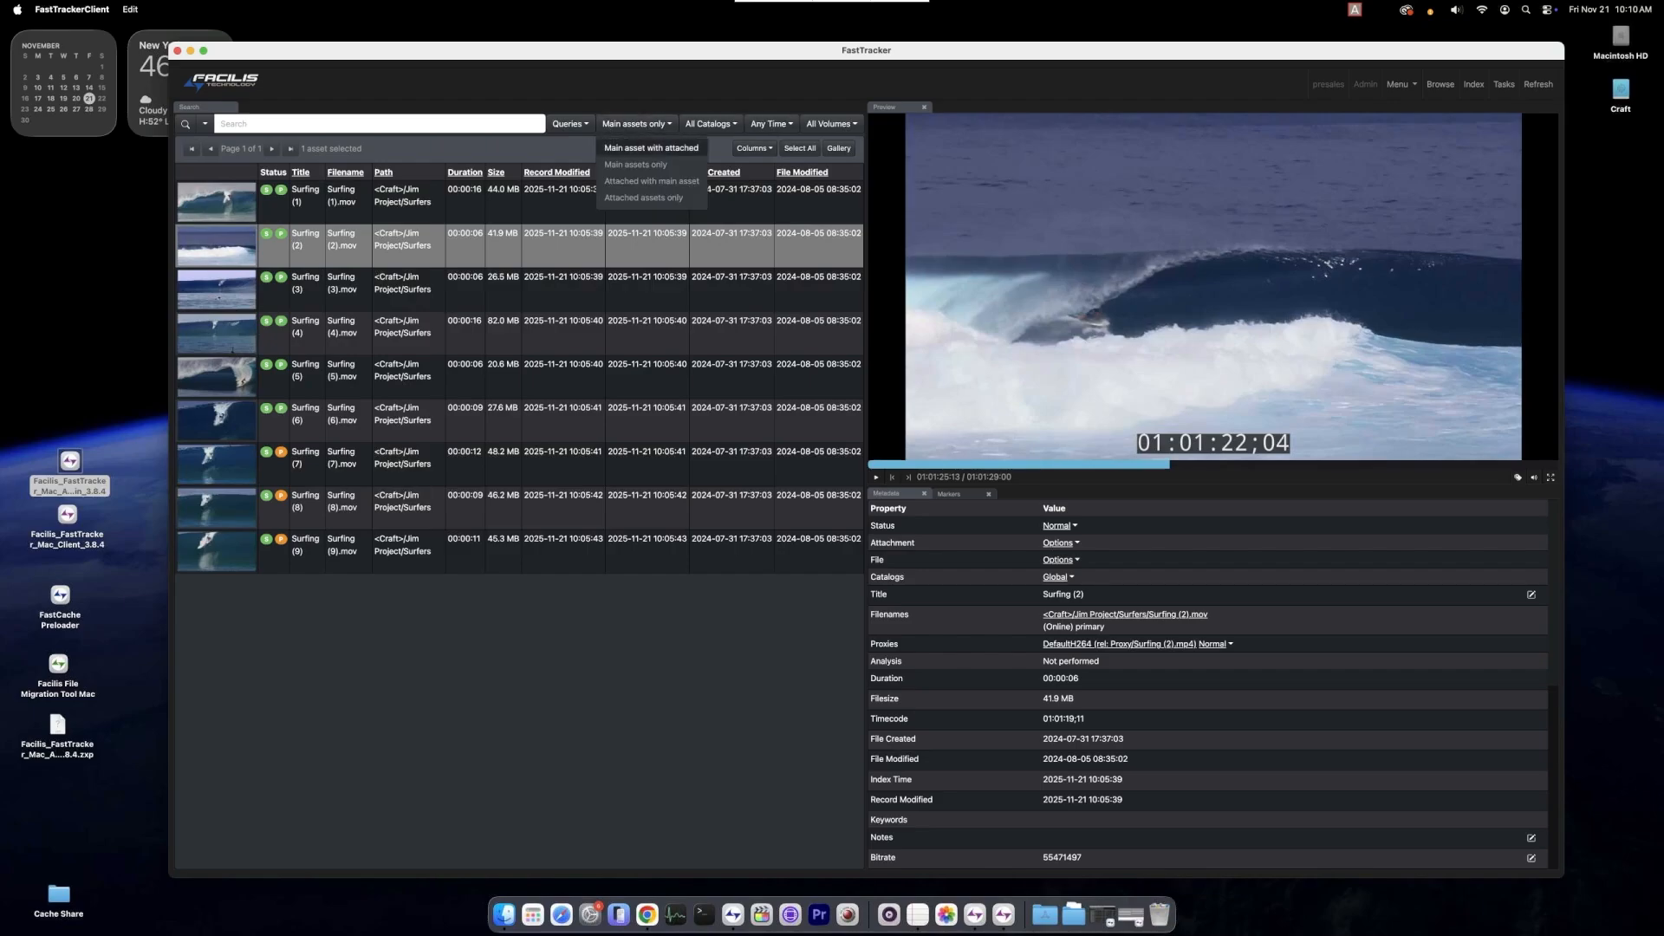
pyautogui.click(651, 148)
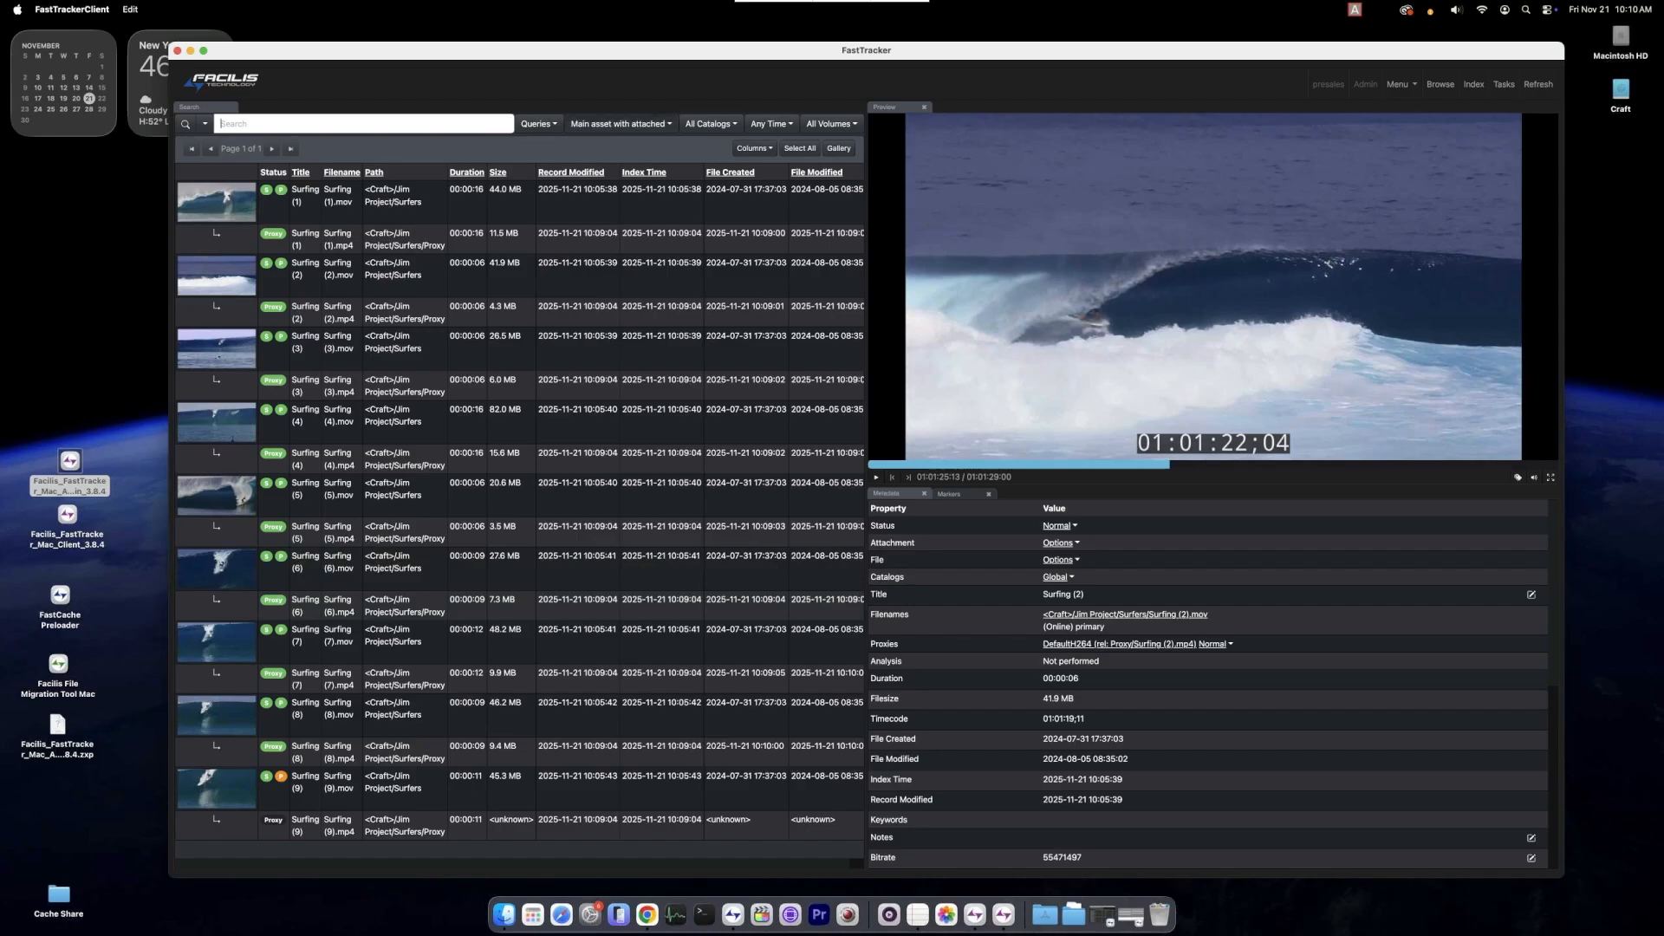
pyautogui.click(621, 123)
pyautogui.click(605, 164)
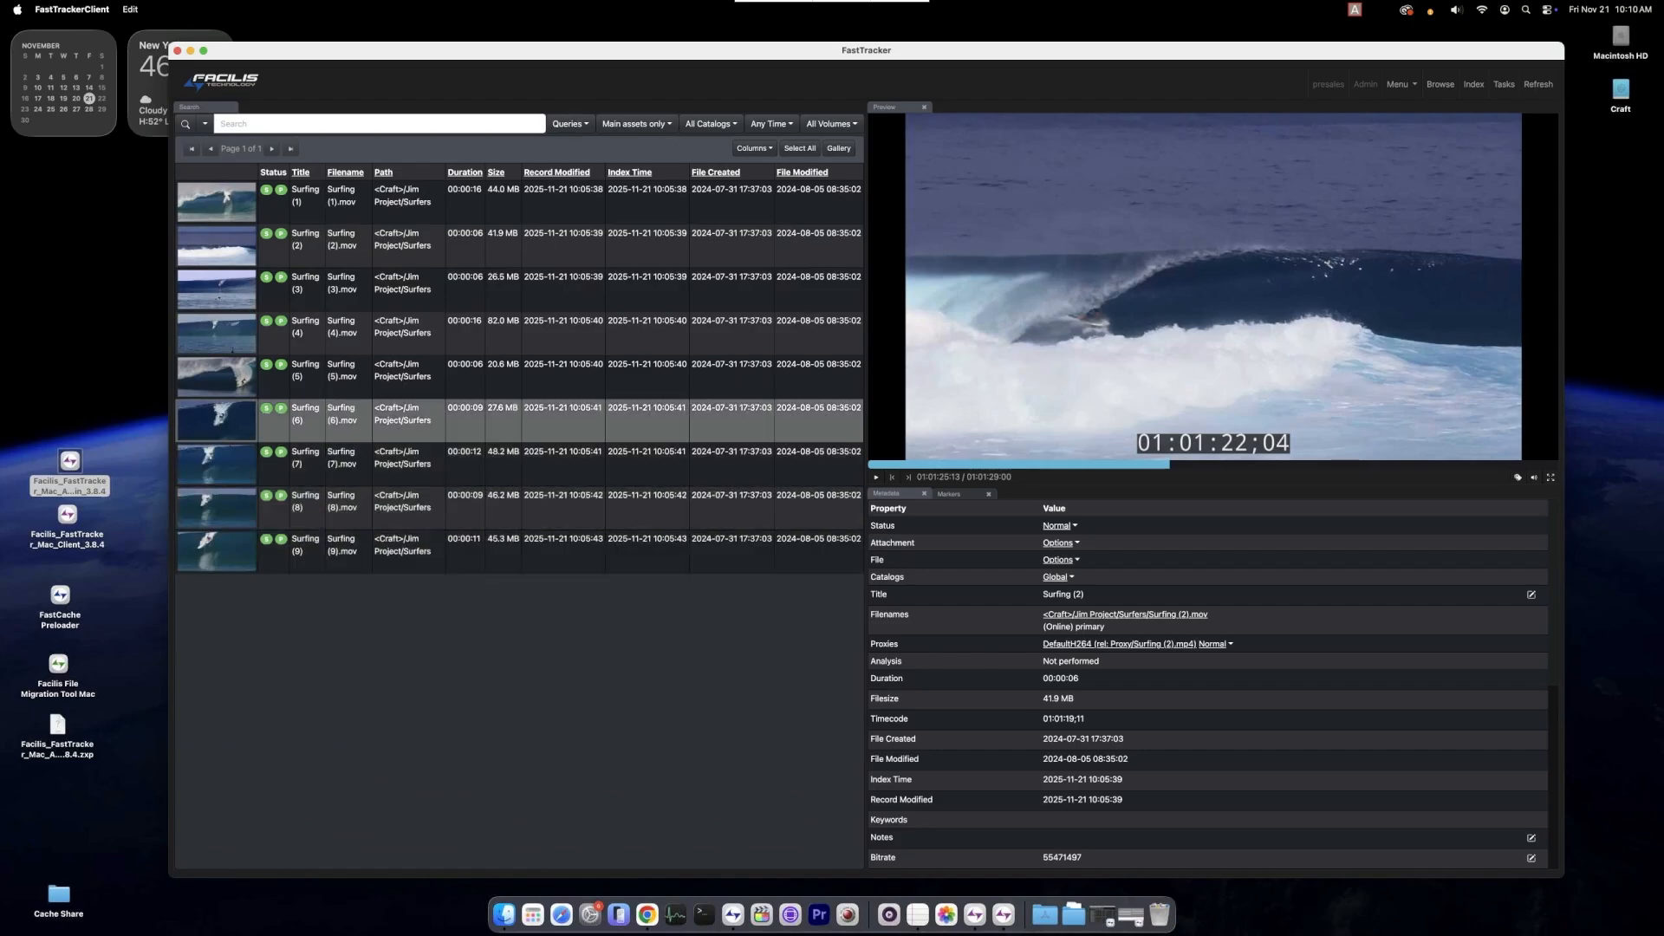
pyautogui.click(347, 123)
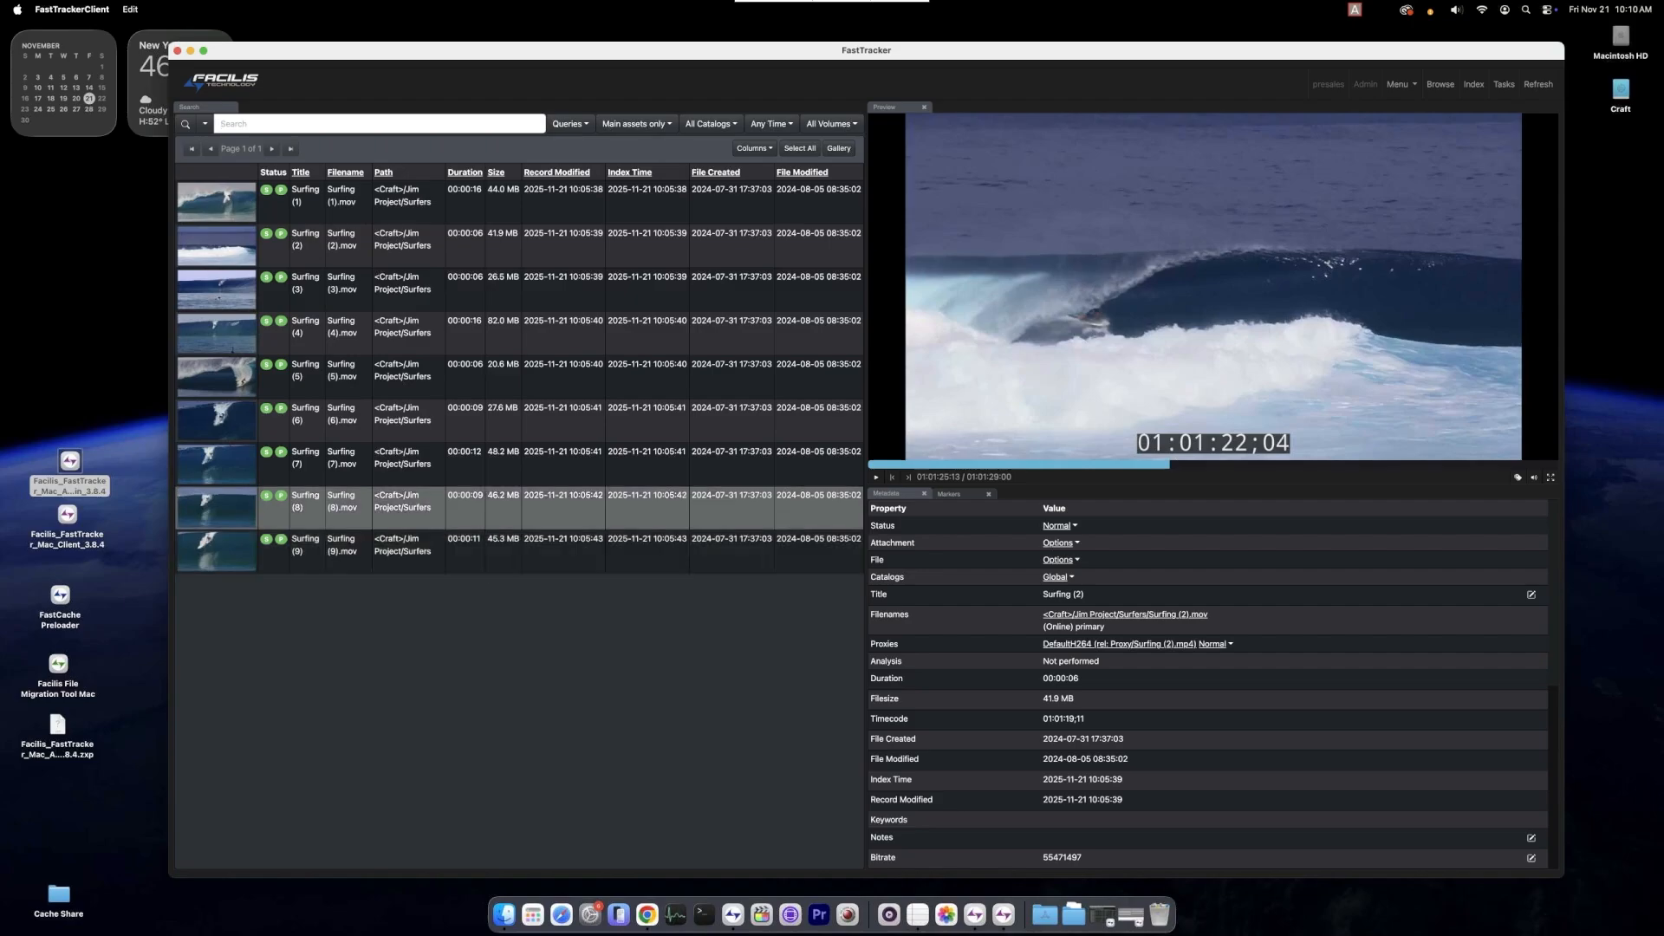
# - Add a marker reading "Start here" at about 01:01:23 in the Surfing (2) clip
pyautogui.scroll(-3, 1205, 734)
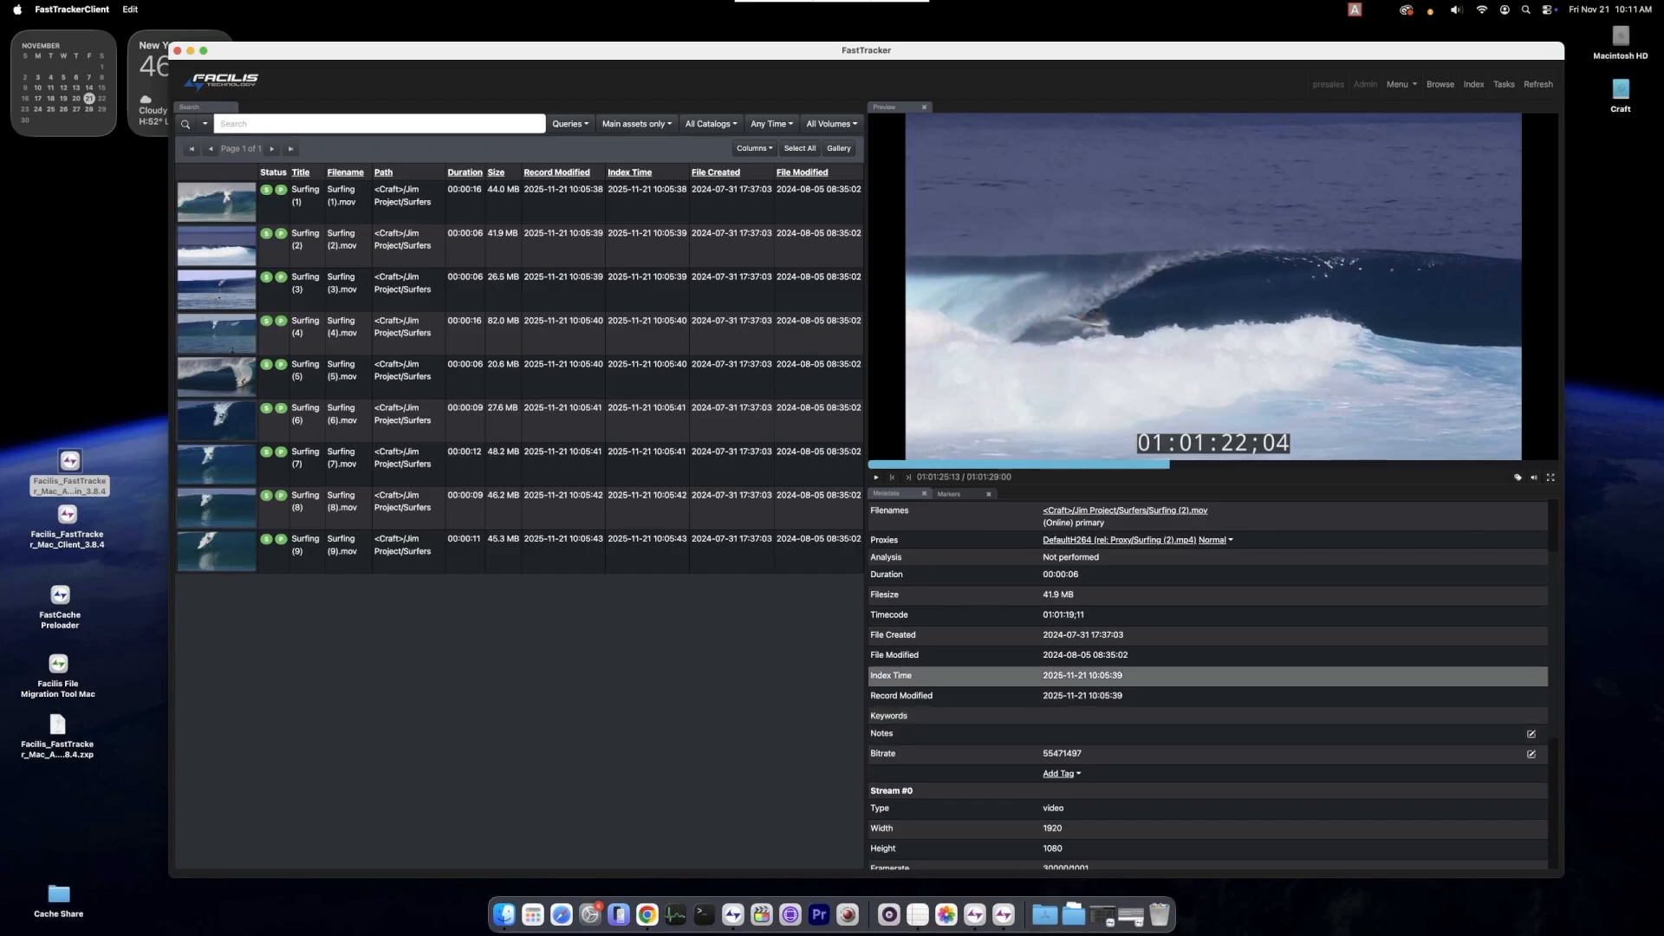
pyautogui.click(950, 493)
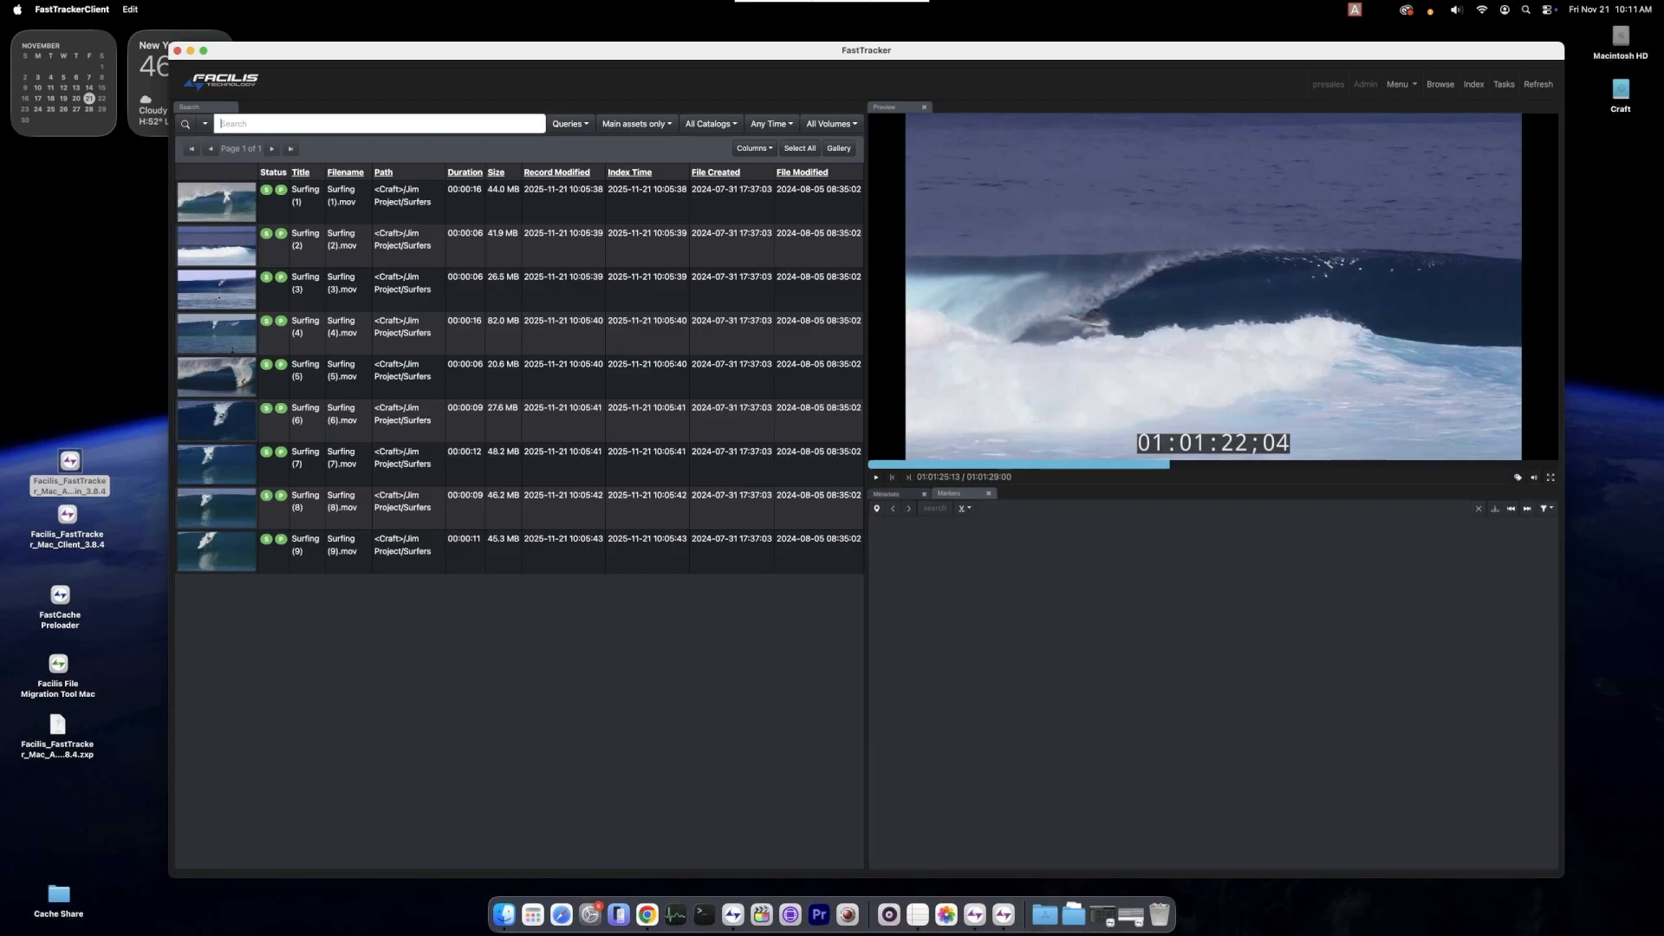
pyautogui.click(991, 465)
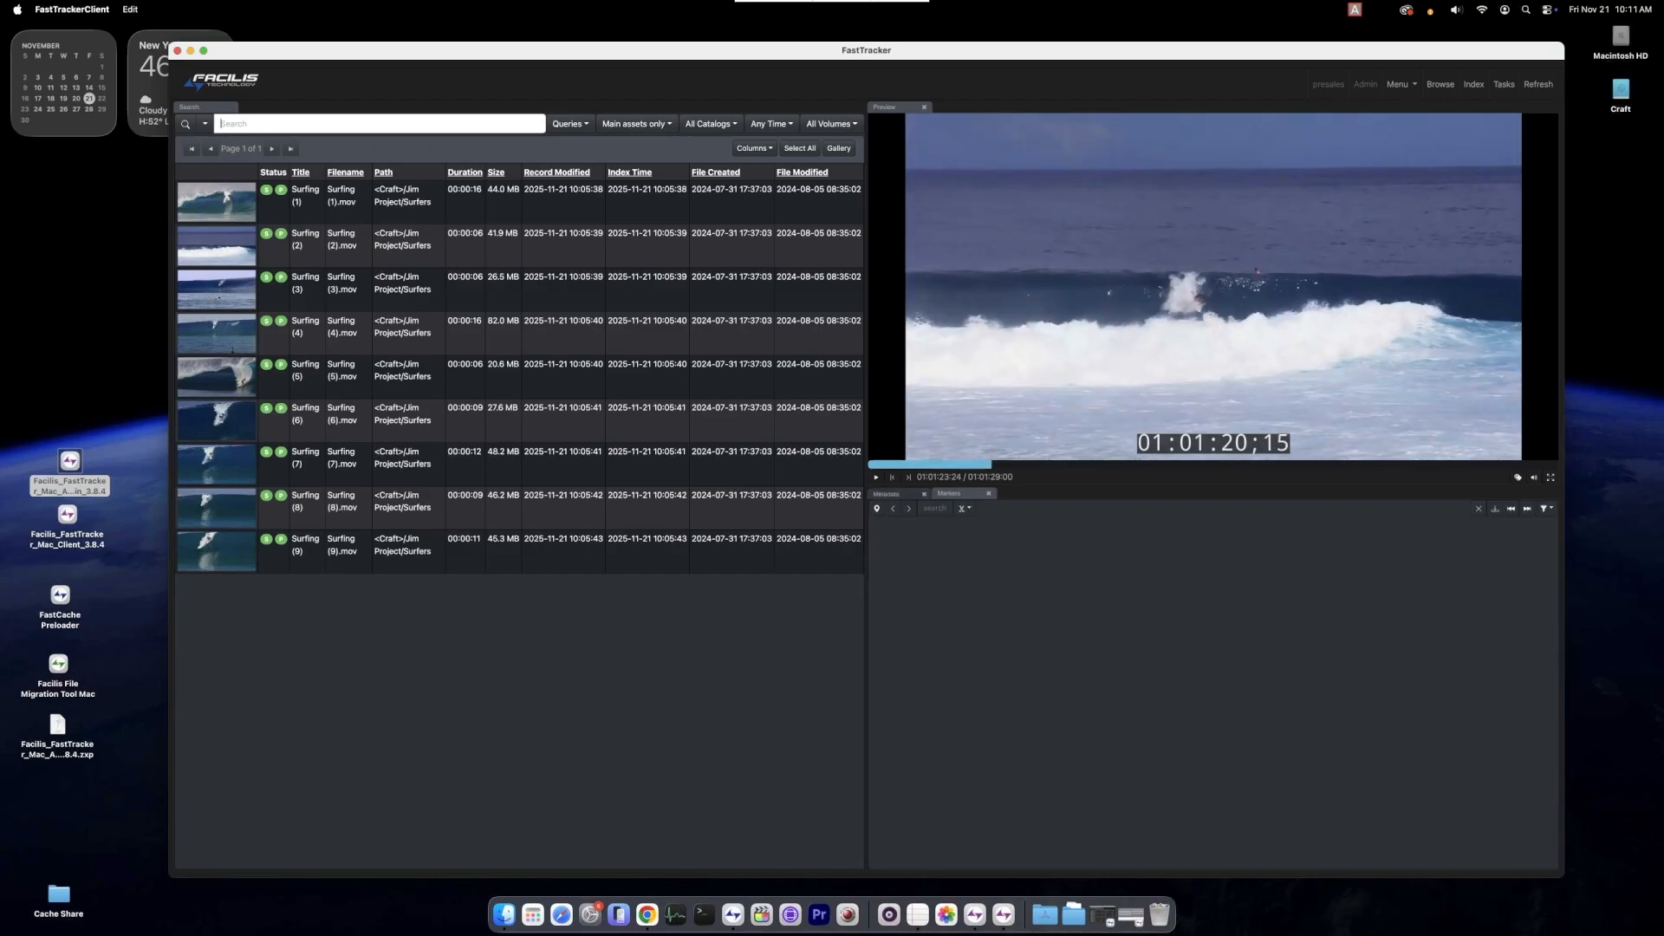
pyautogui.write('m')
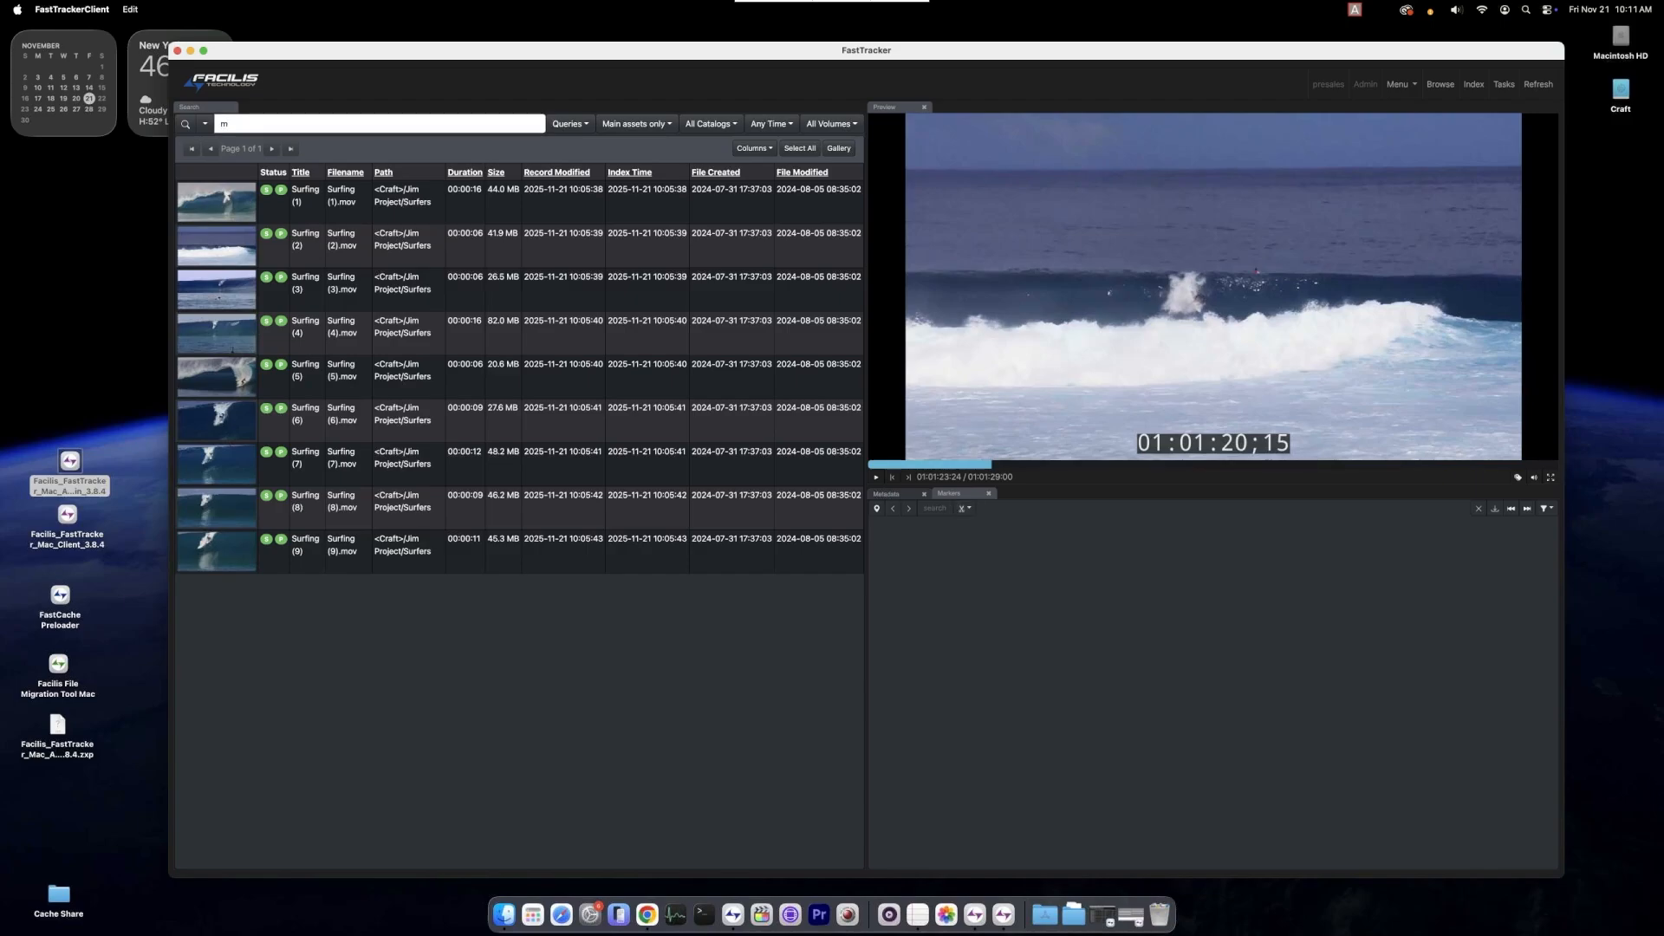
pyautogui.click(876, 509)
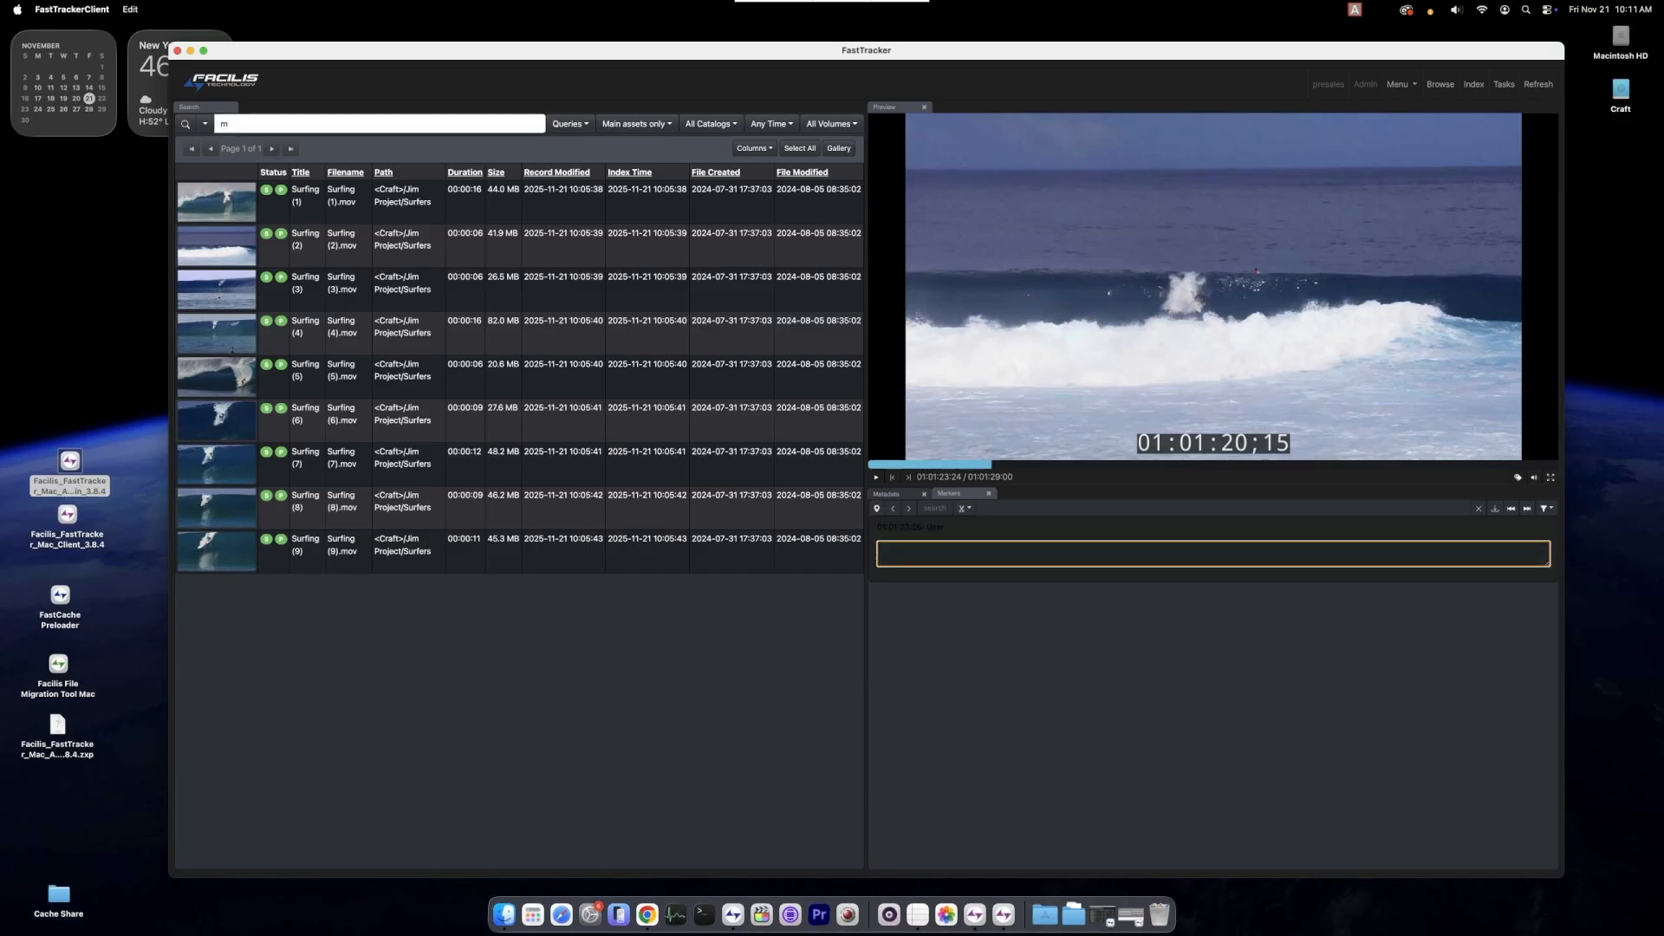
pyautogui.write('Start here')
pyautogui.press('Return')
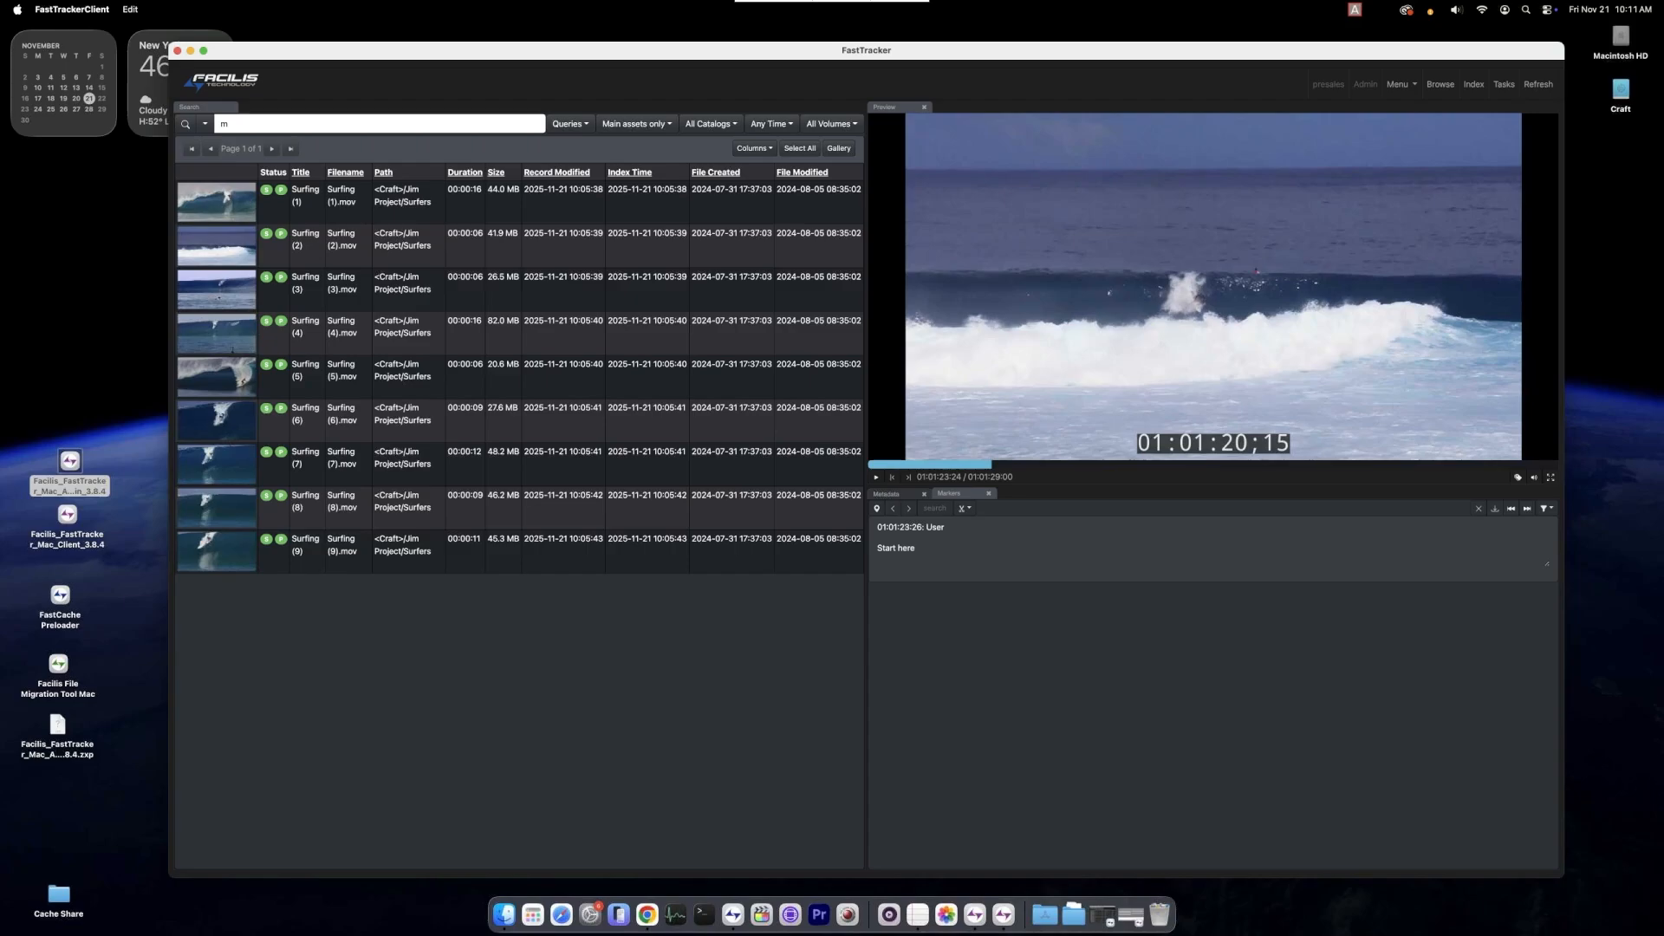
# - Switch to FastTracker Admin and add the Craft volume as a base directory for auto indexing on the server
pyautogui.click(402, 376)
pyautogui.click(1004, 914)
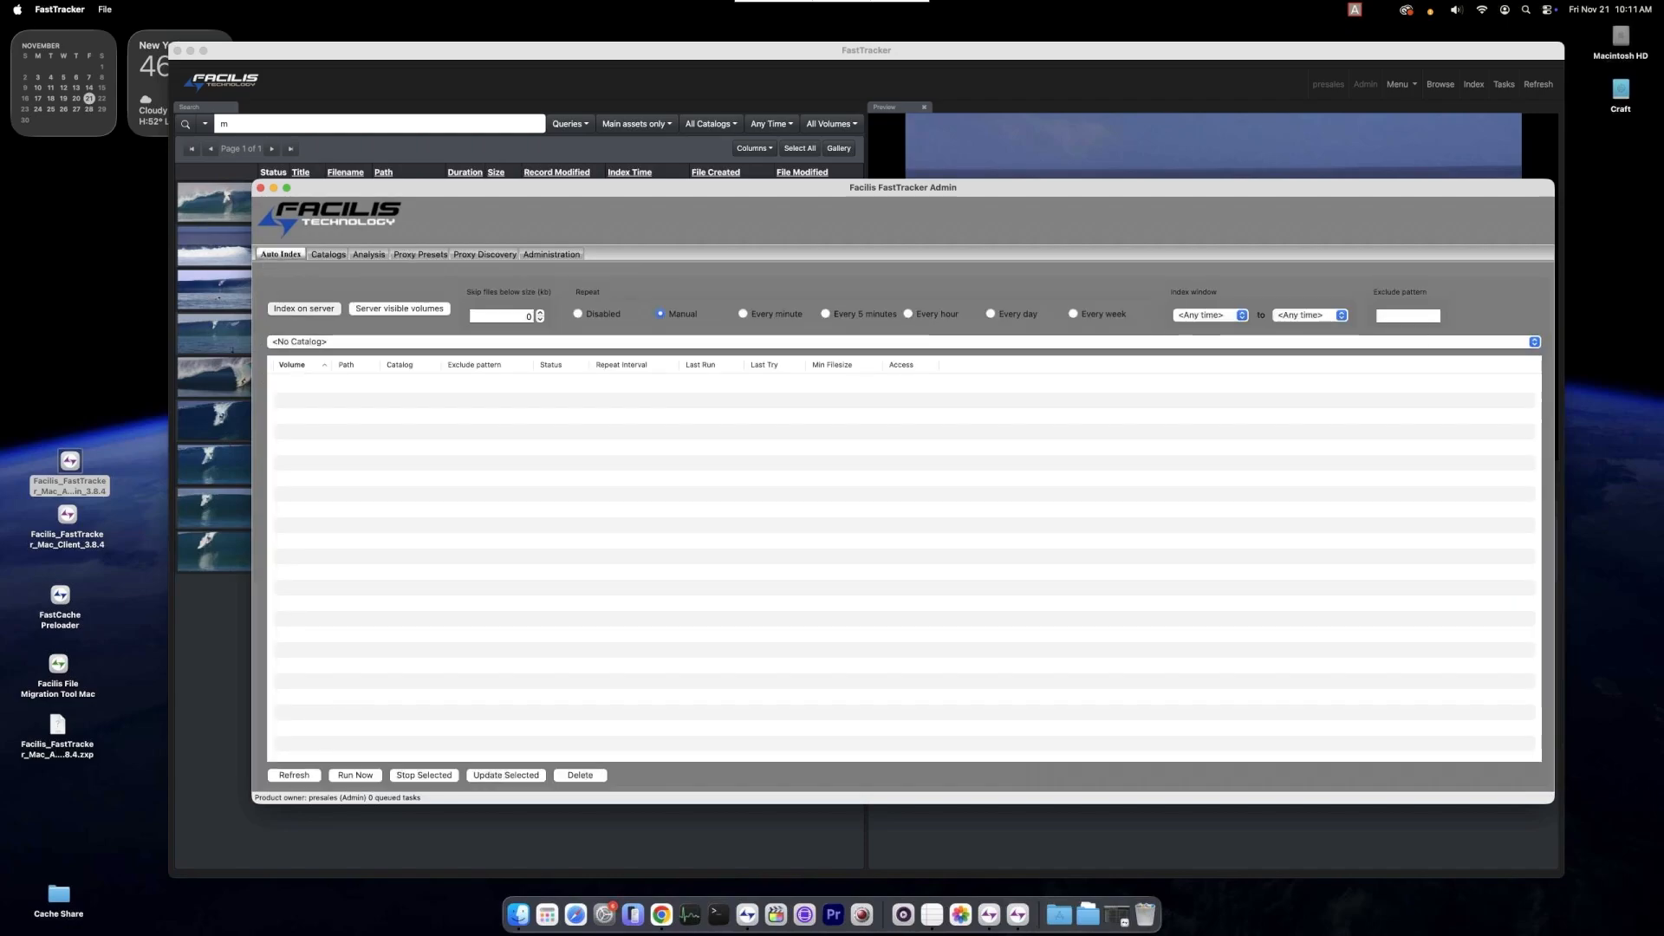
pyautogui.click(891, 204)
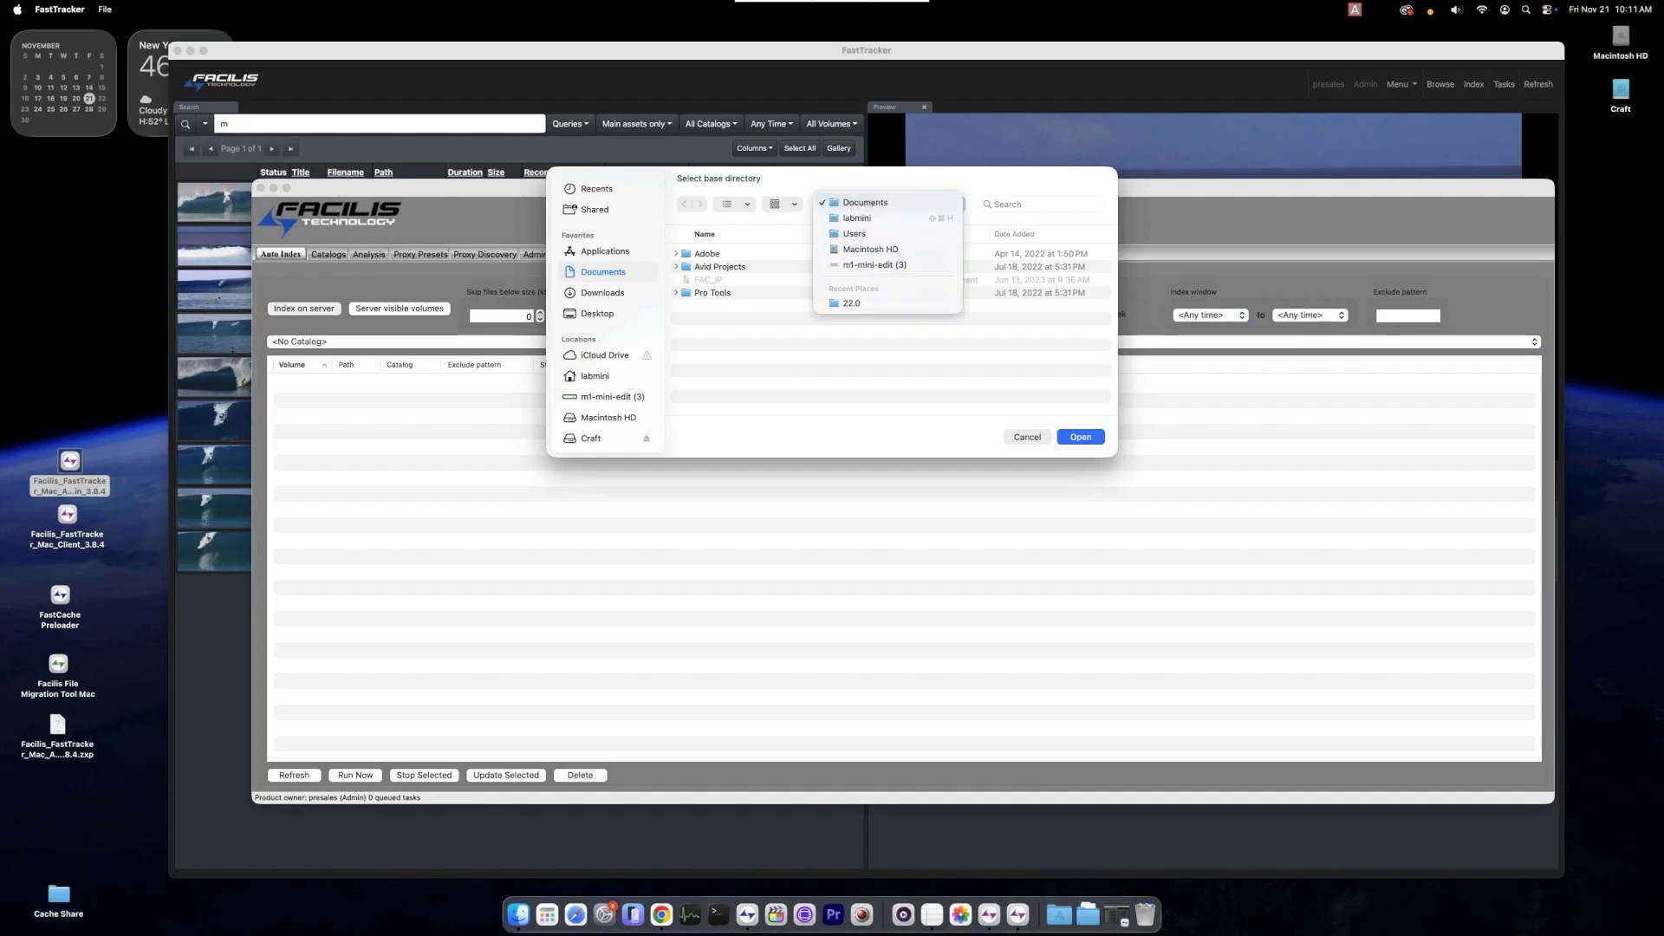
pyautogui.click(874, 264)
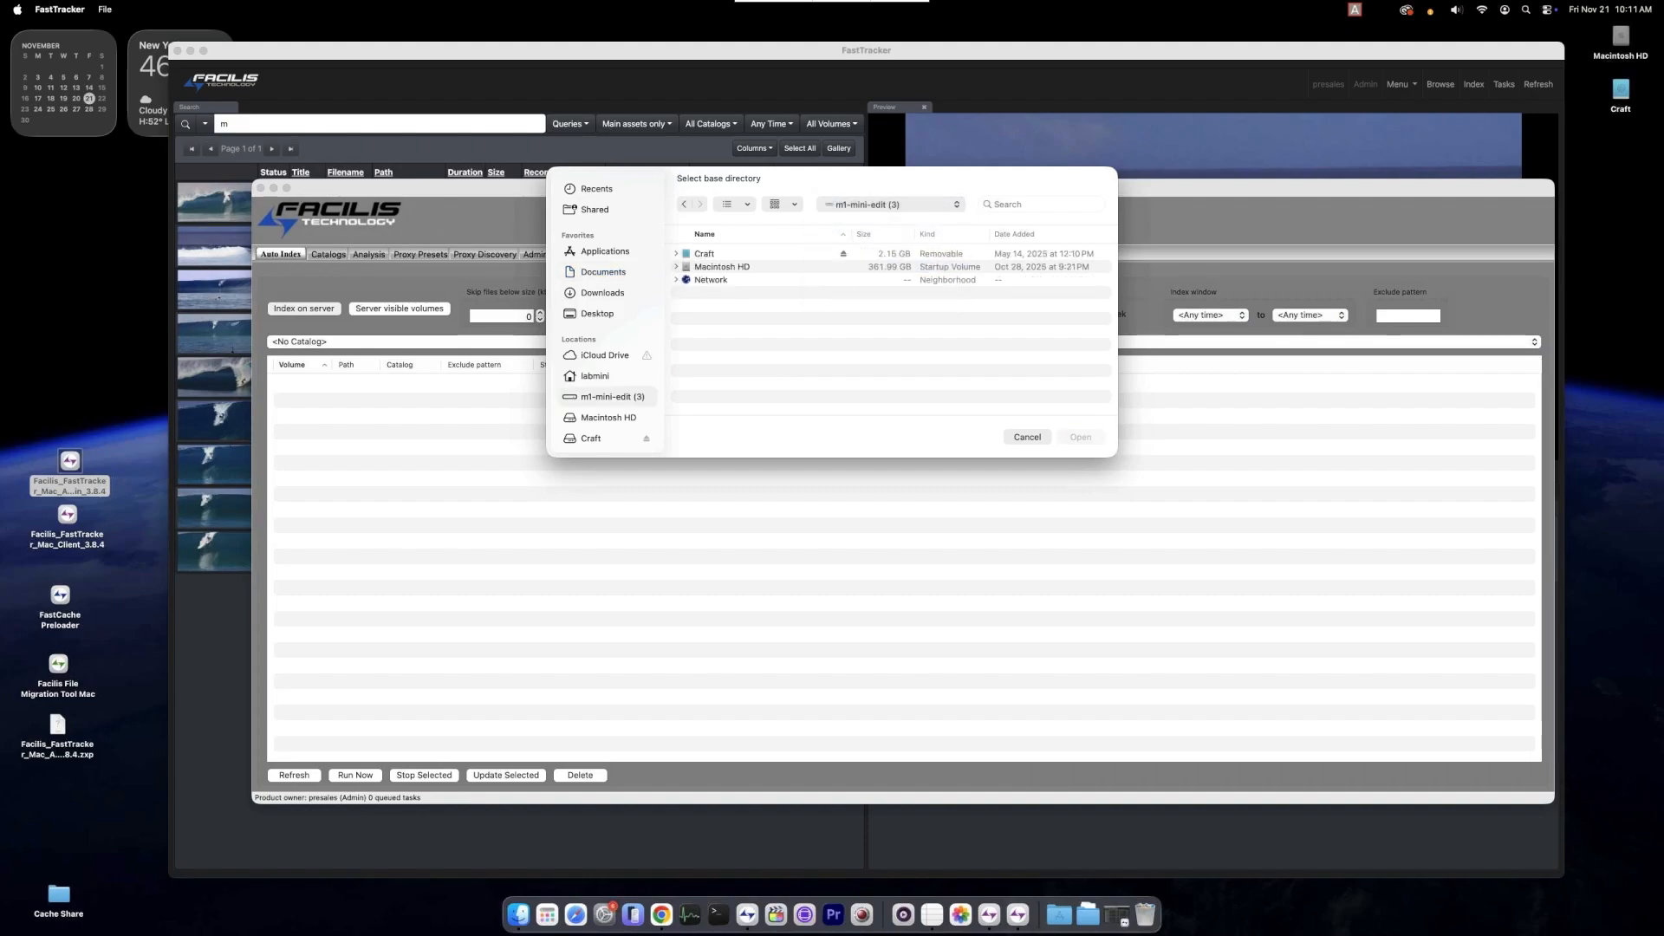
pyautogui.click(703, 254)
pyautogui.click(1080, 437)
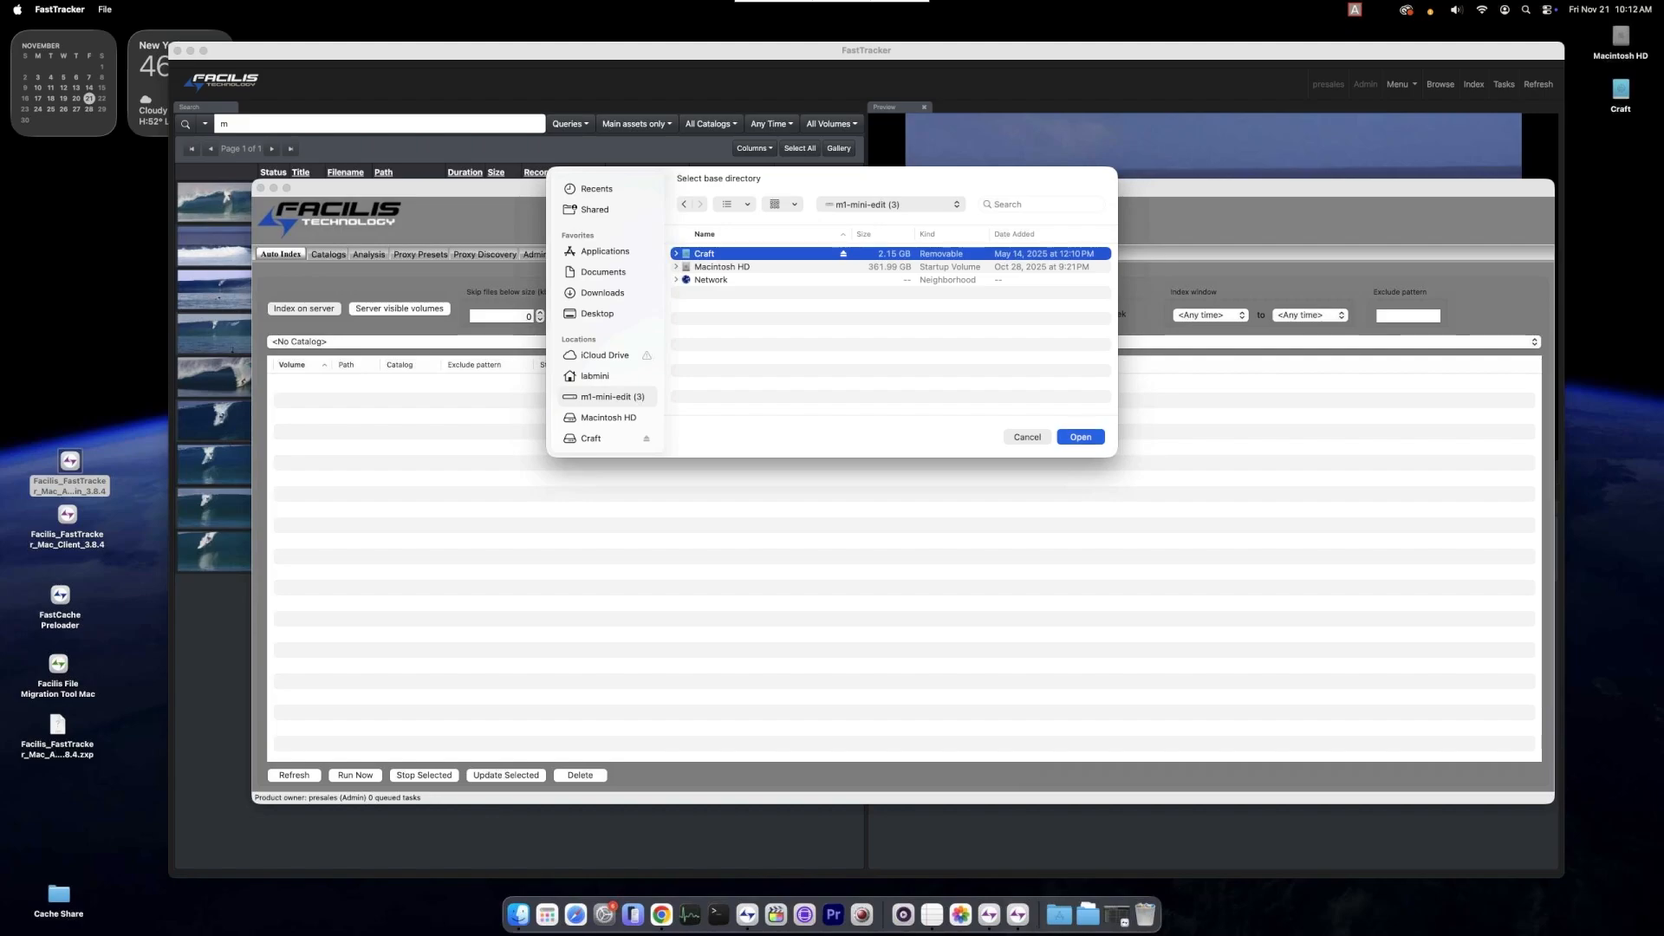
pyautogui.press('Return')
# - Set the Craft volume's index to repeat every hour, update the entry and put the FastTracker Admin window away
pyautogui.click(288, 382)
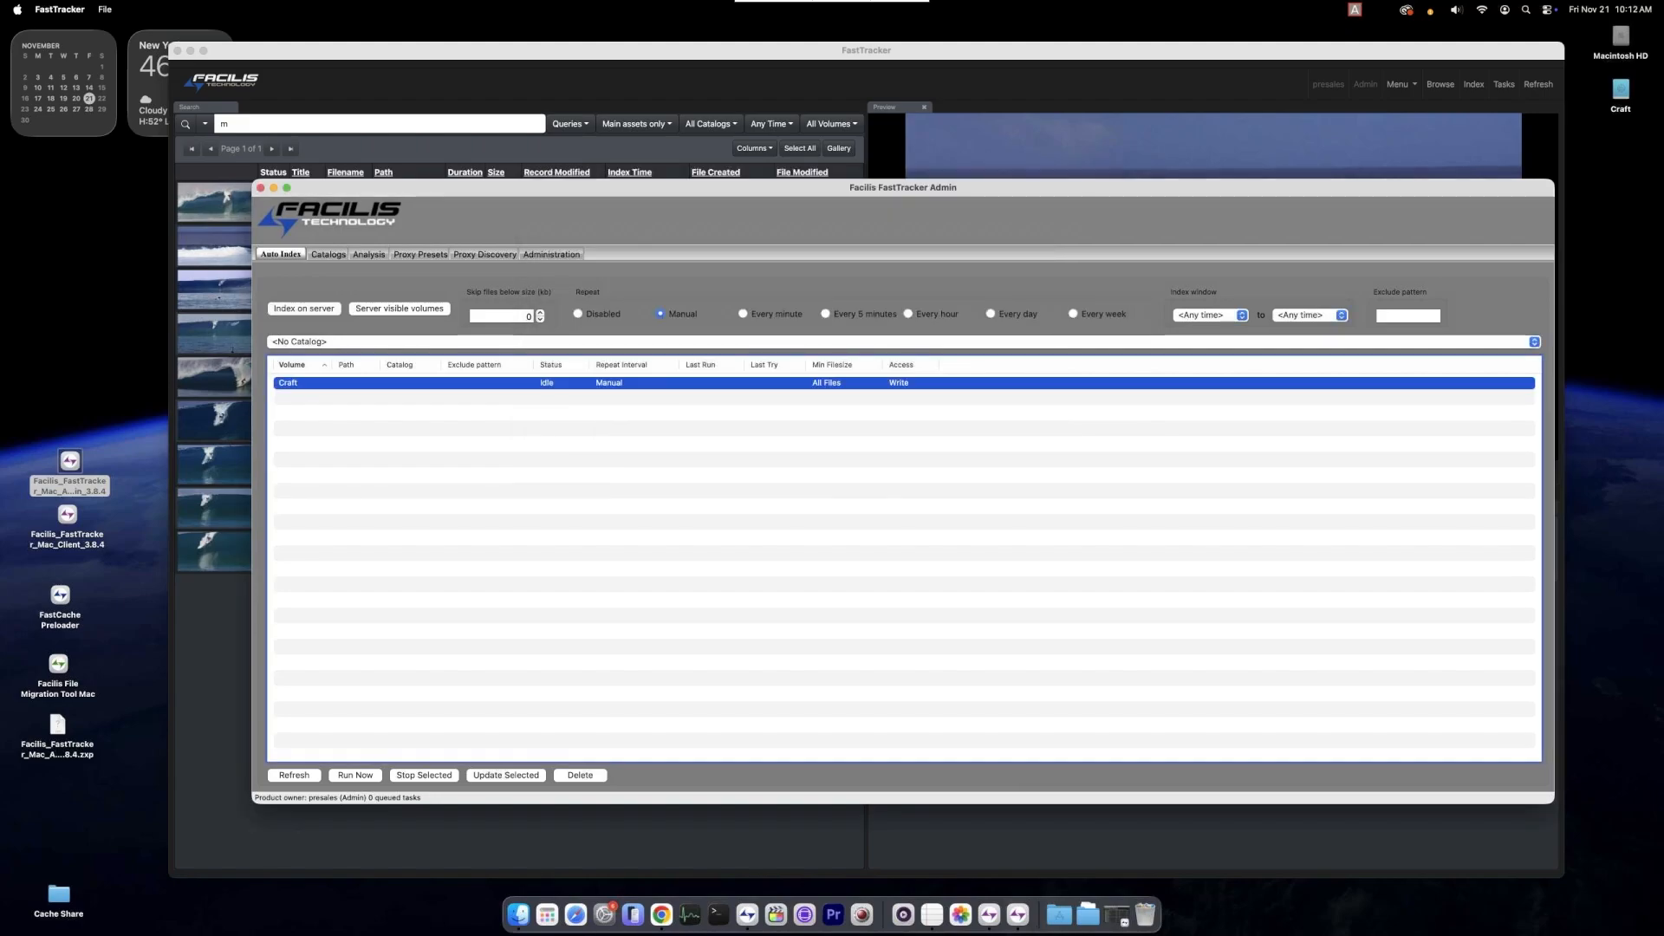
pyautogui.click(908, 314)
pyautogui.click(523, 776)
pyautogui.click(273, 187)
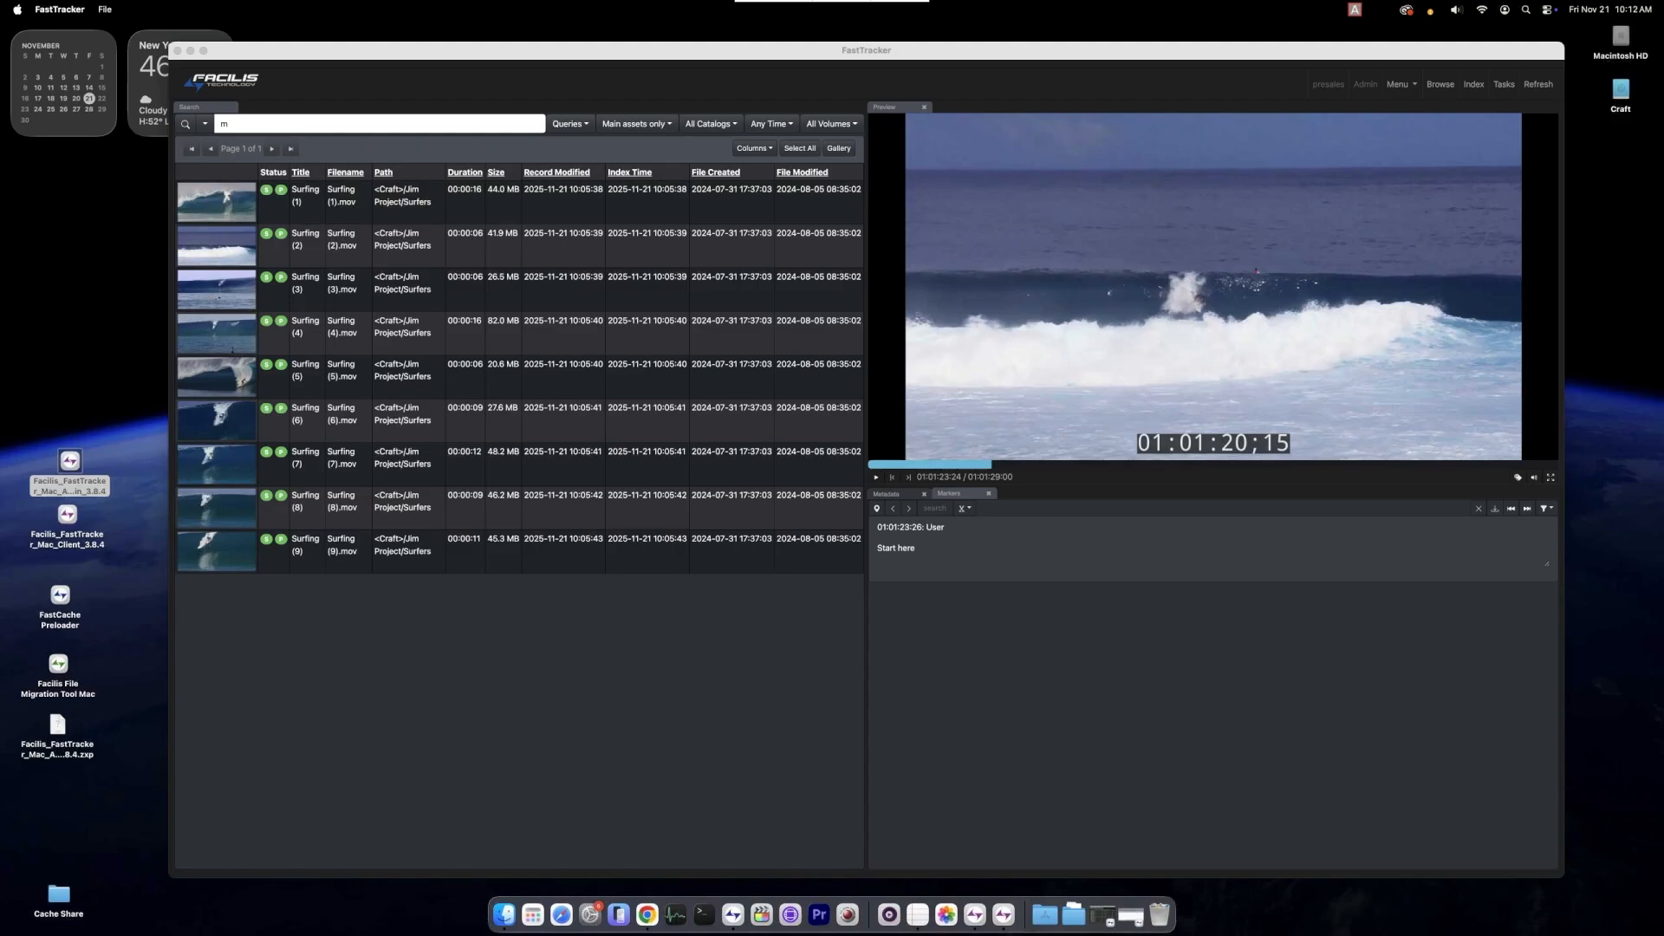
# - Clear the stray search text, load the Amsterdam clip GOPR0246 and scrub through its preview
pyautogui.click(227, 123)
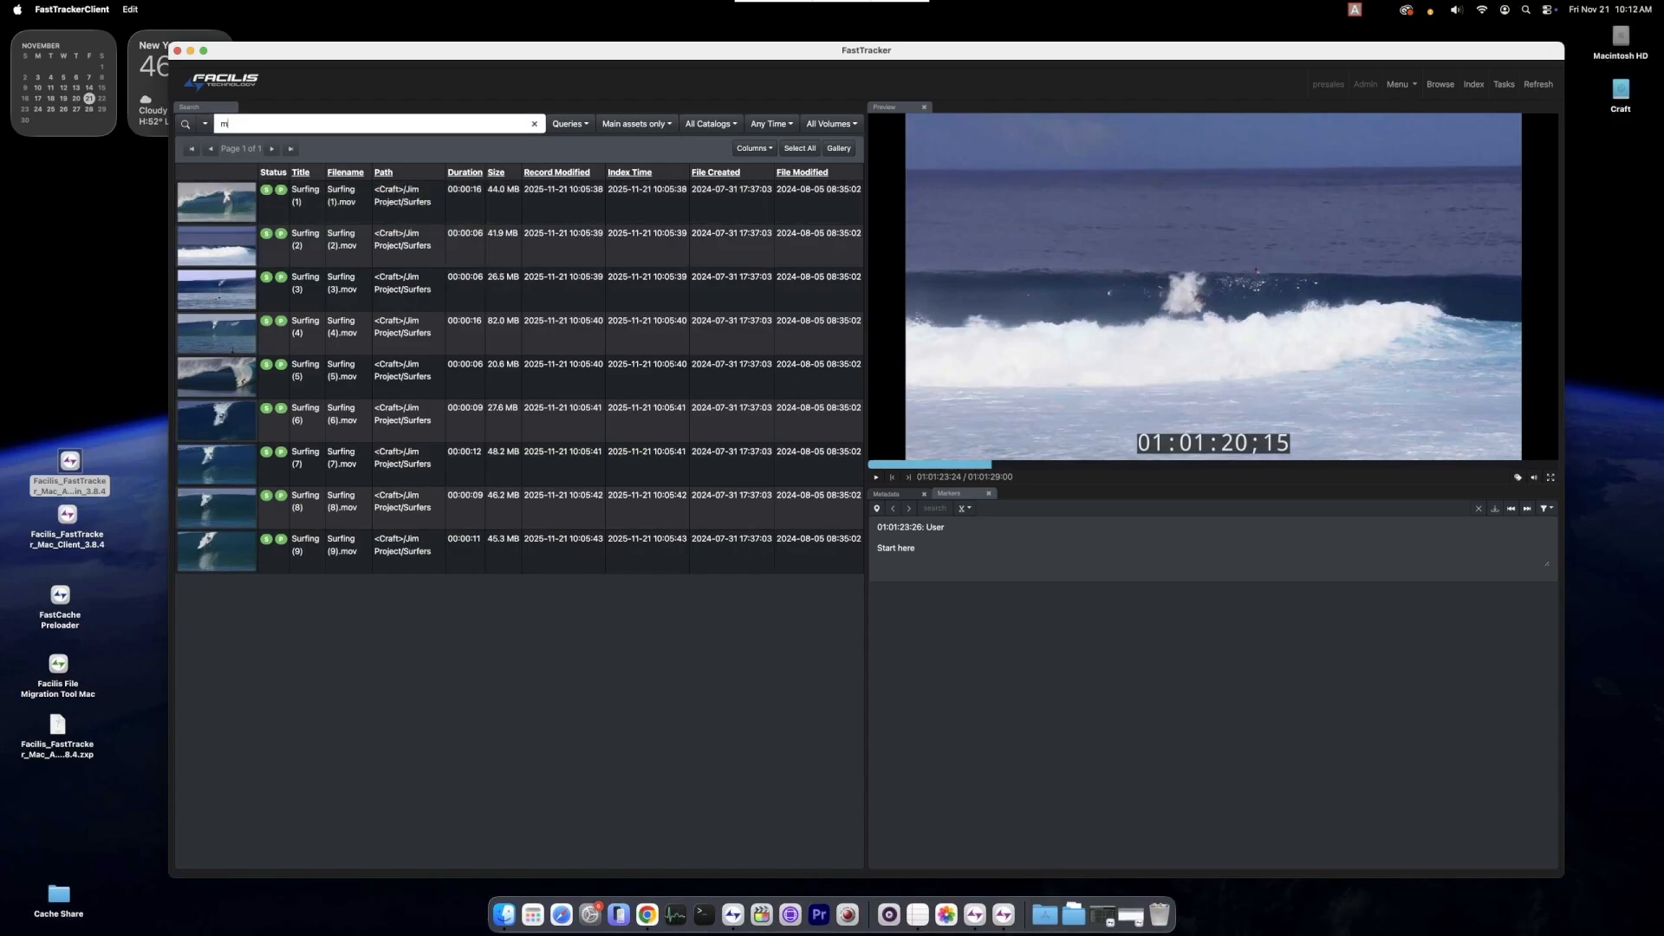
pyautogui.press('BackSpace')
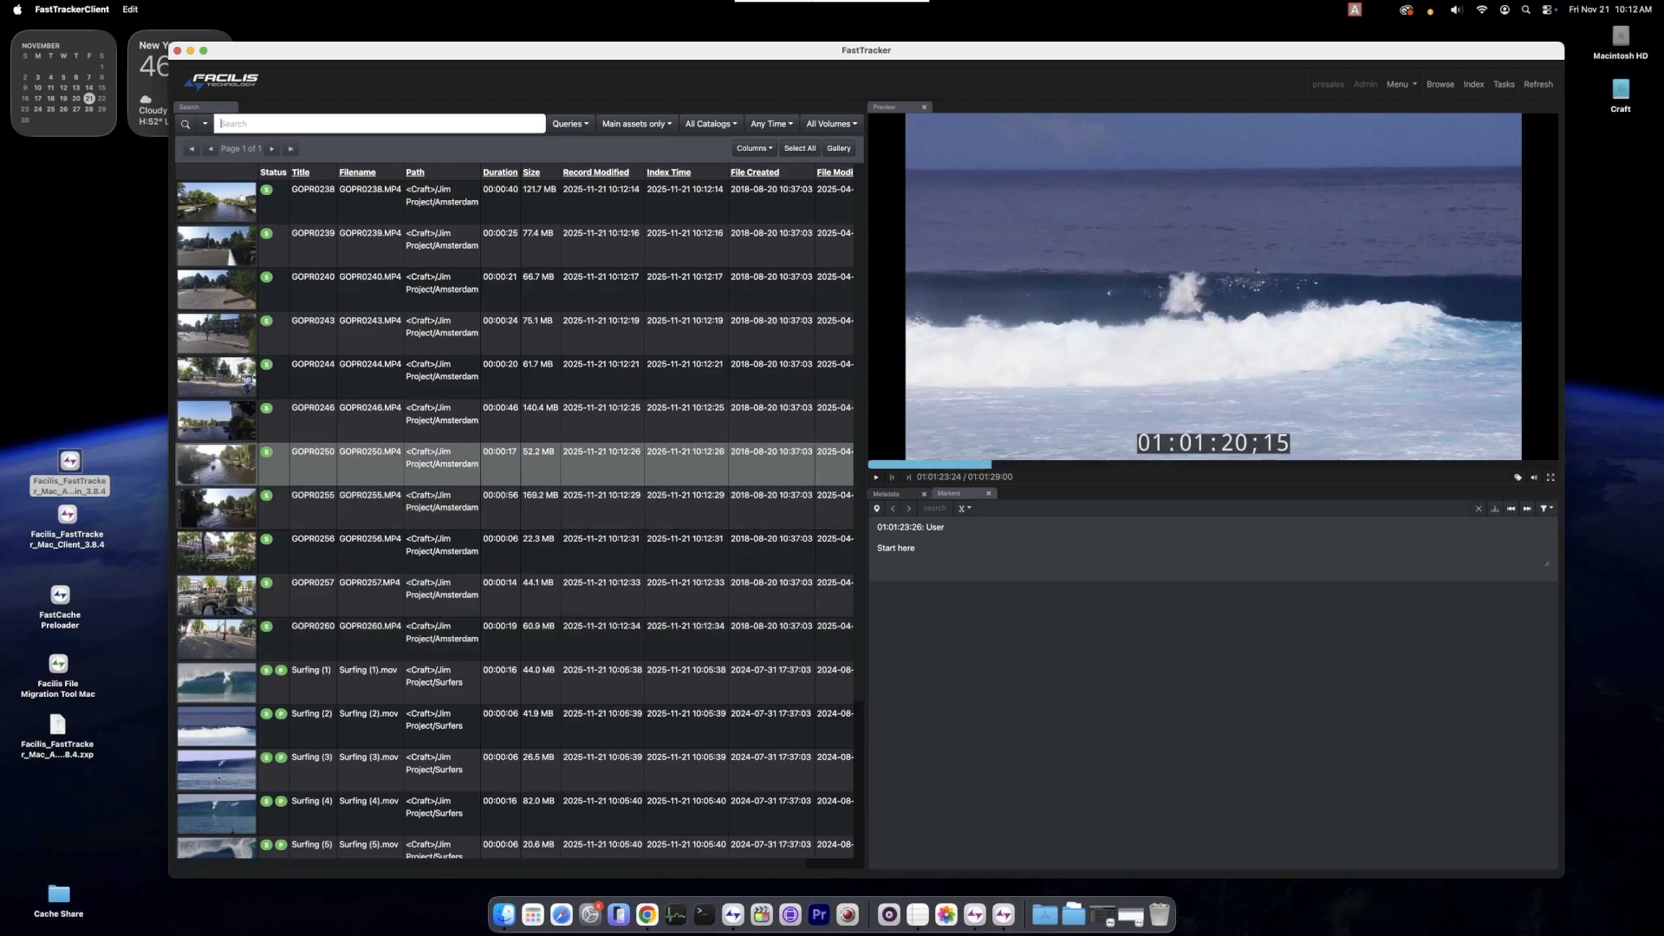
pyautogui.click(514, 420)
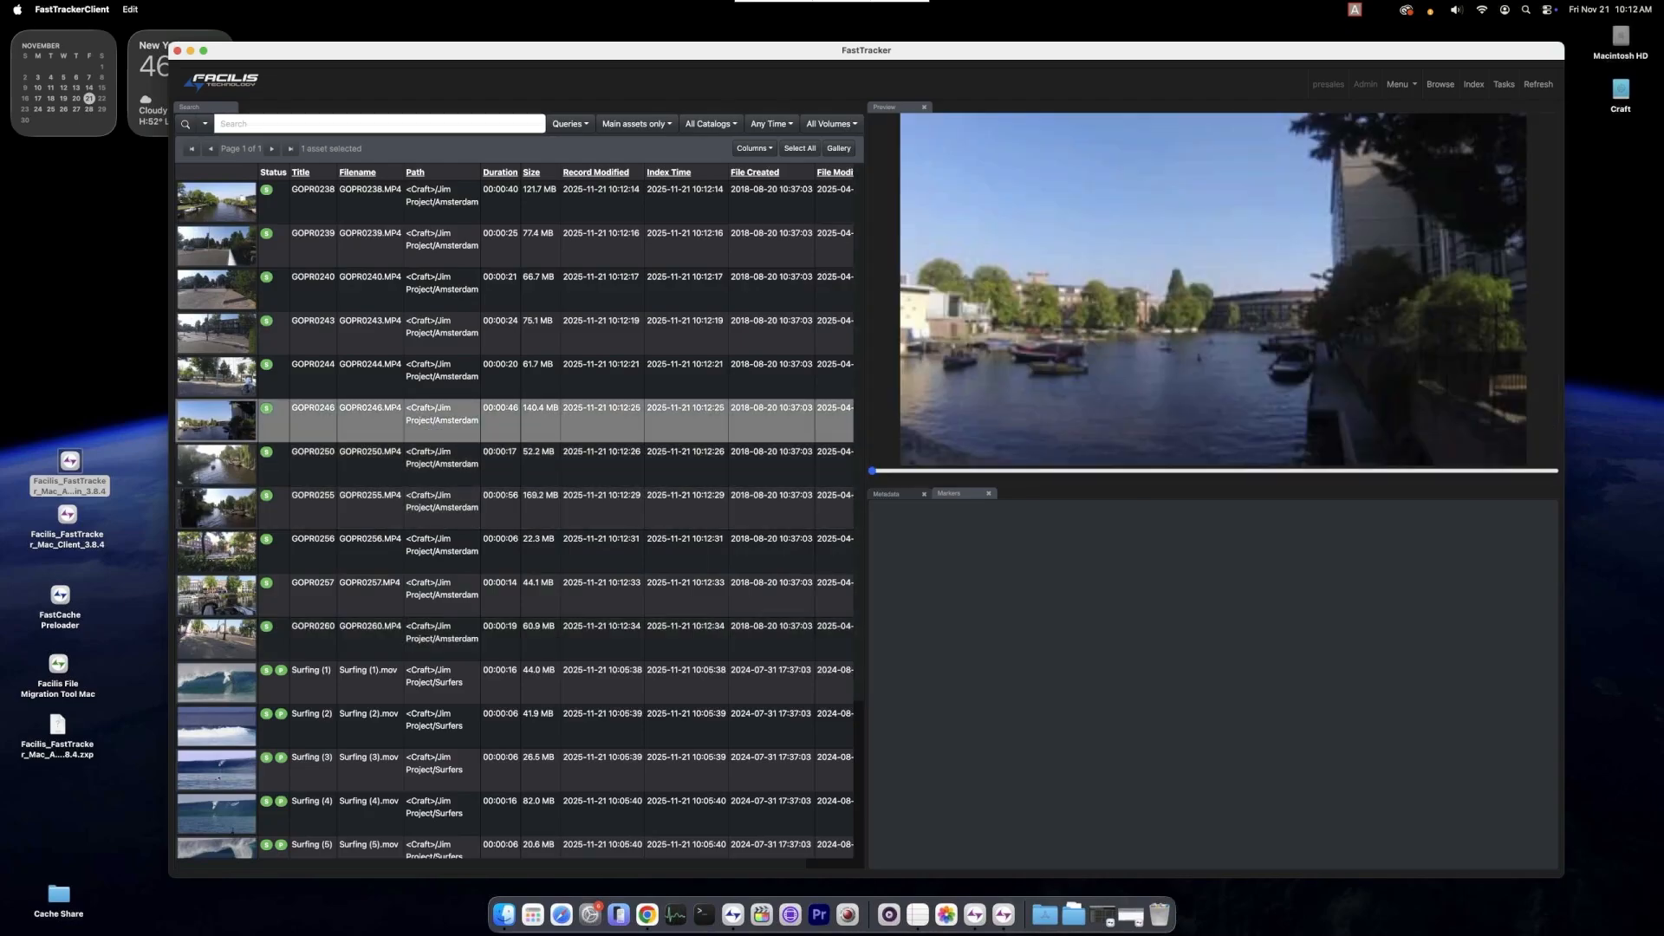
pyautogui.moveTo(872, 471); pyautogui.dragTo(1024, 471)
# - Create DefaultH264 proxies for all the Amsterdam clips from GOPR0238 to GOPR0260
pyautogui.click(514, 638)
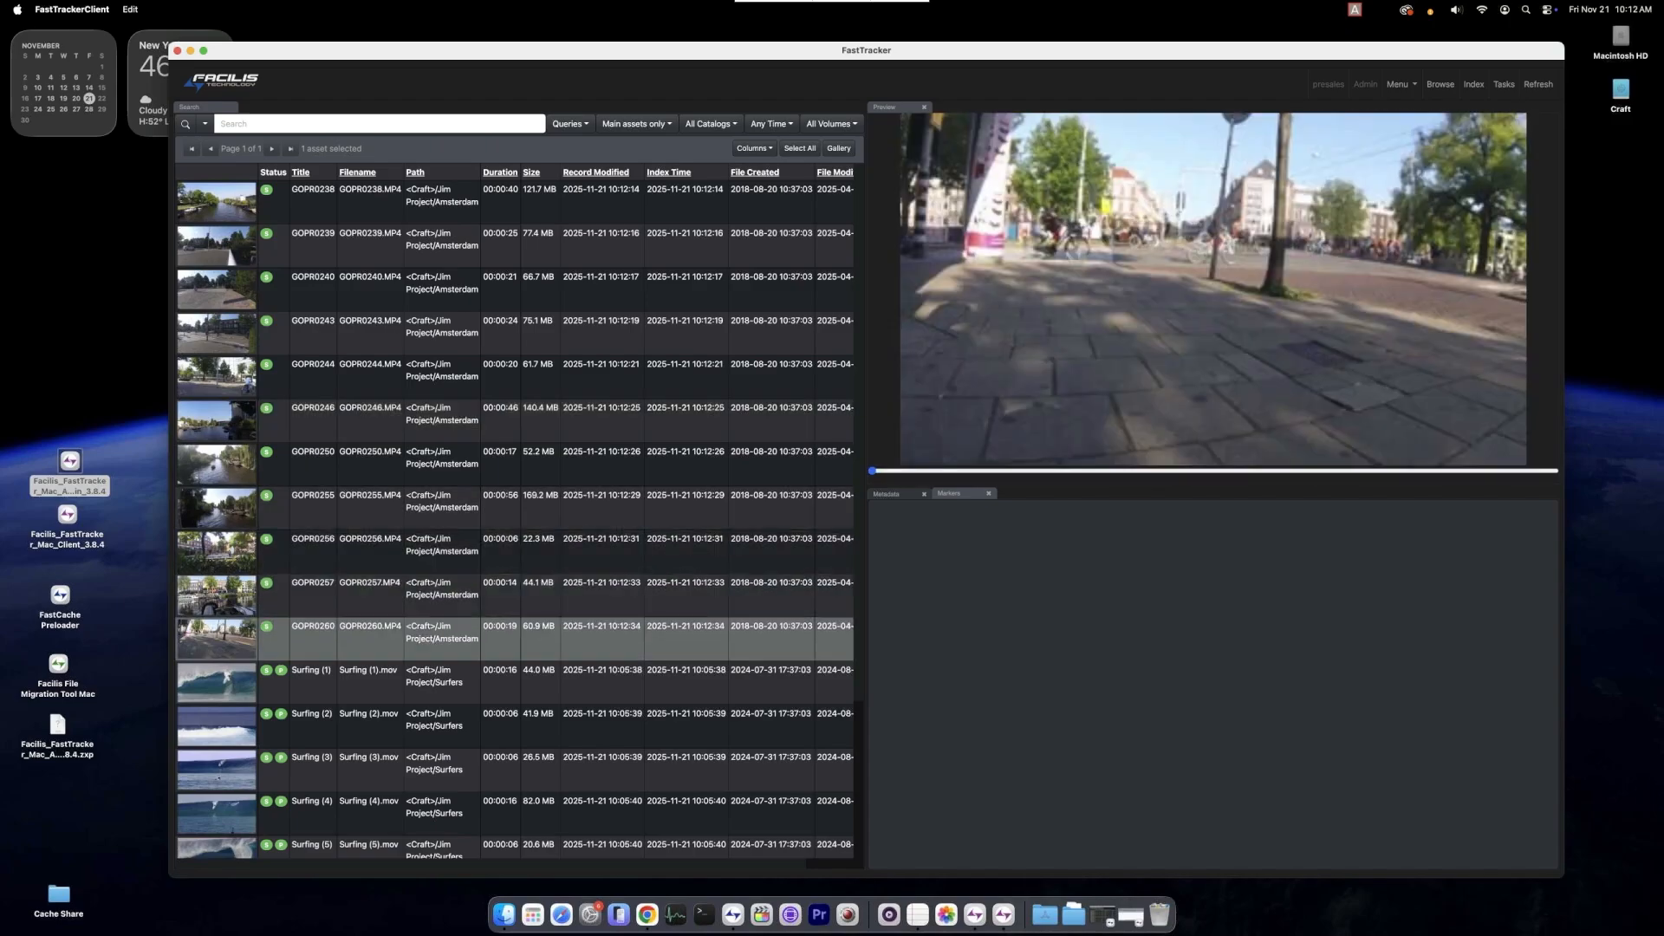
pyautogui.keyDown('shift'); pyautogui.click(346, 202); pyautogui.keyUp('shift')
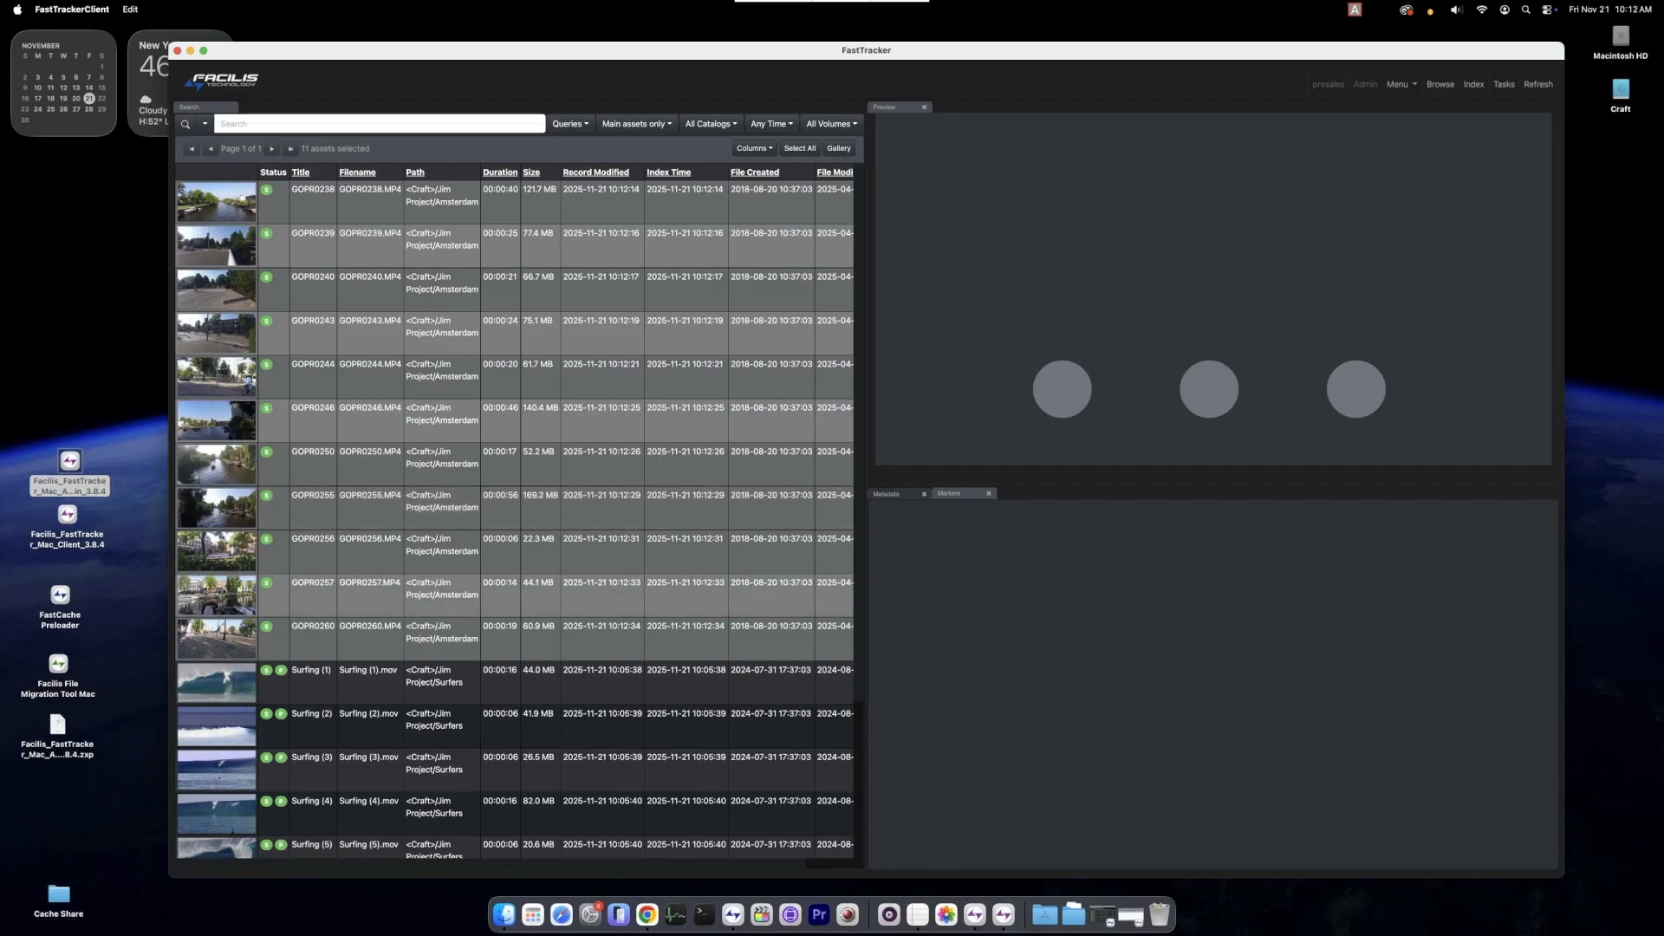
pyautogui.click(442, 464)
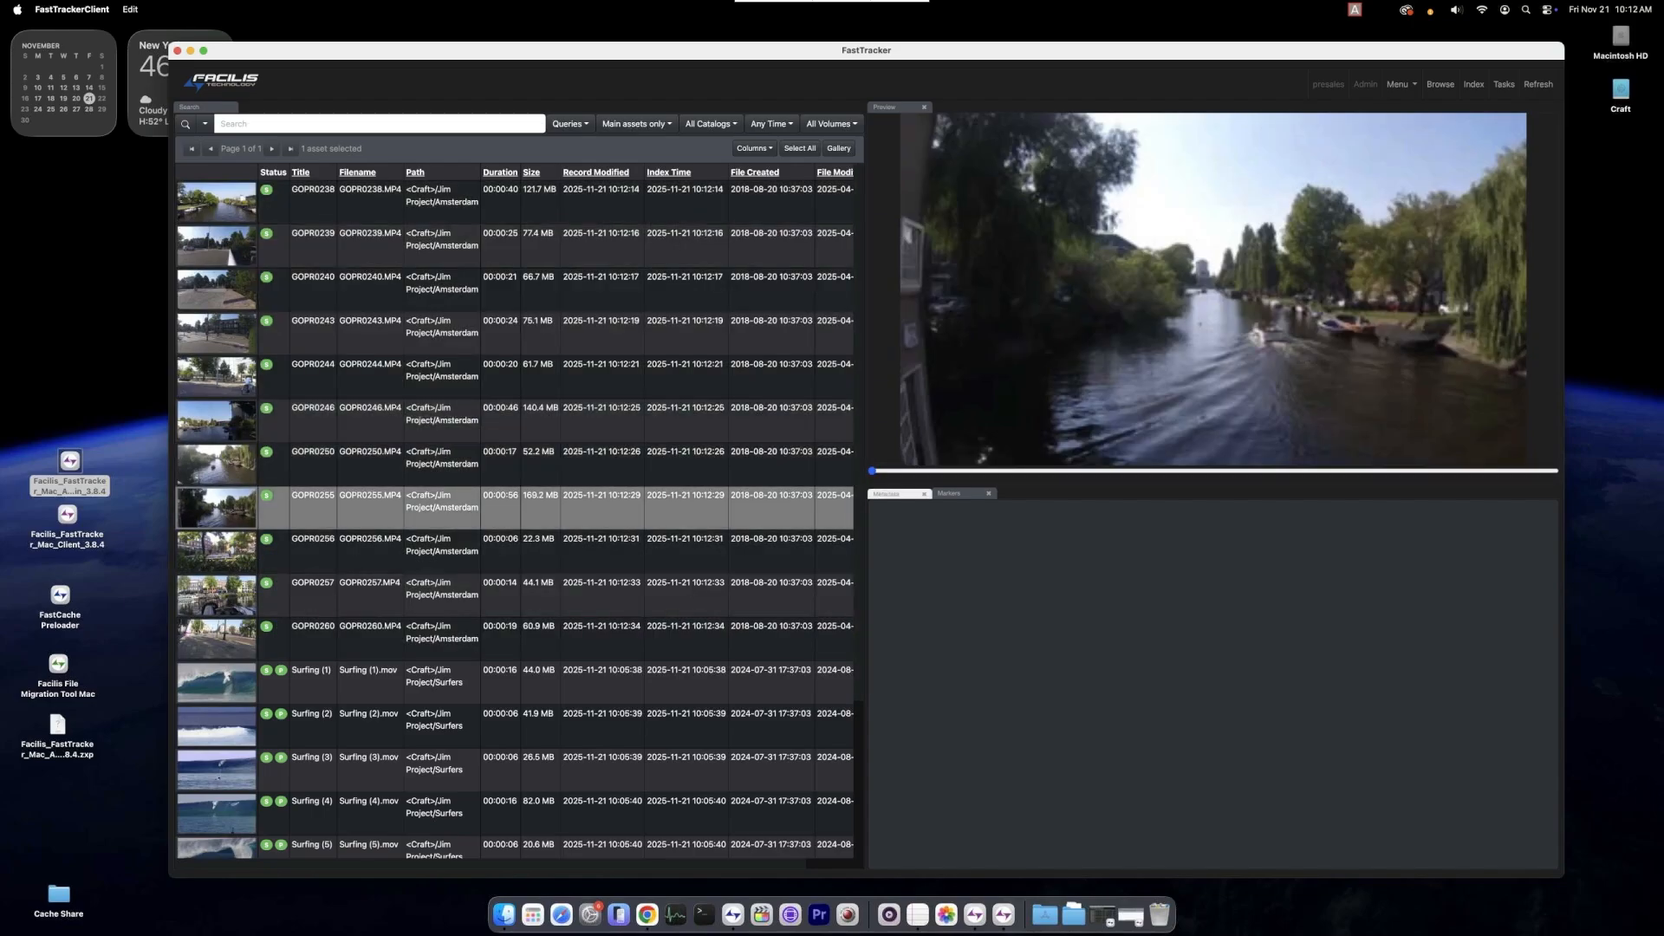
pyautogui.click(442, 639)
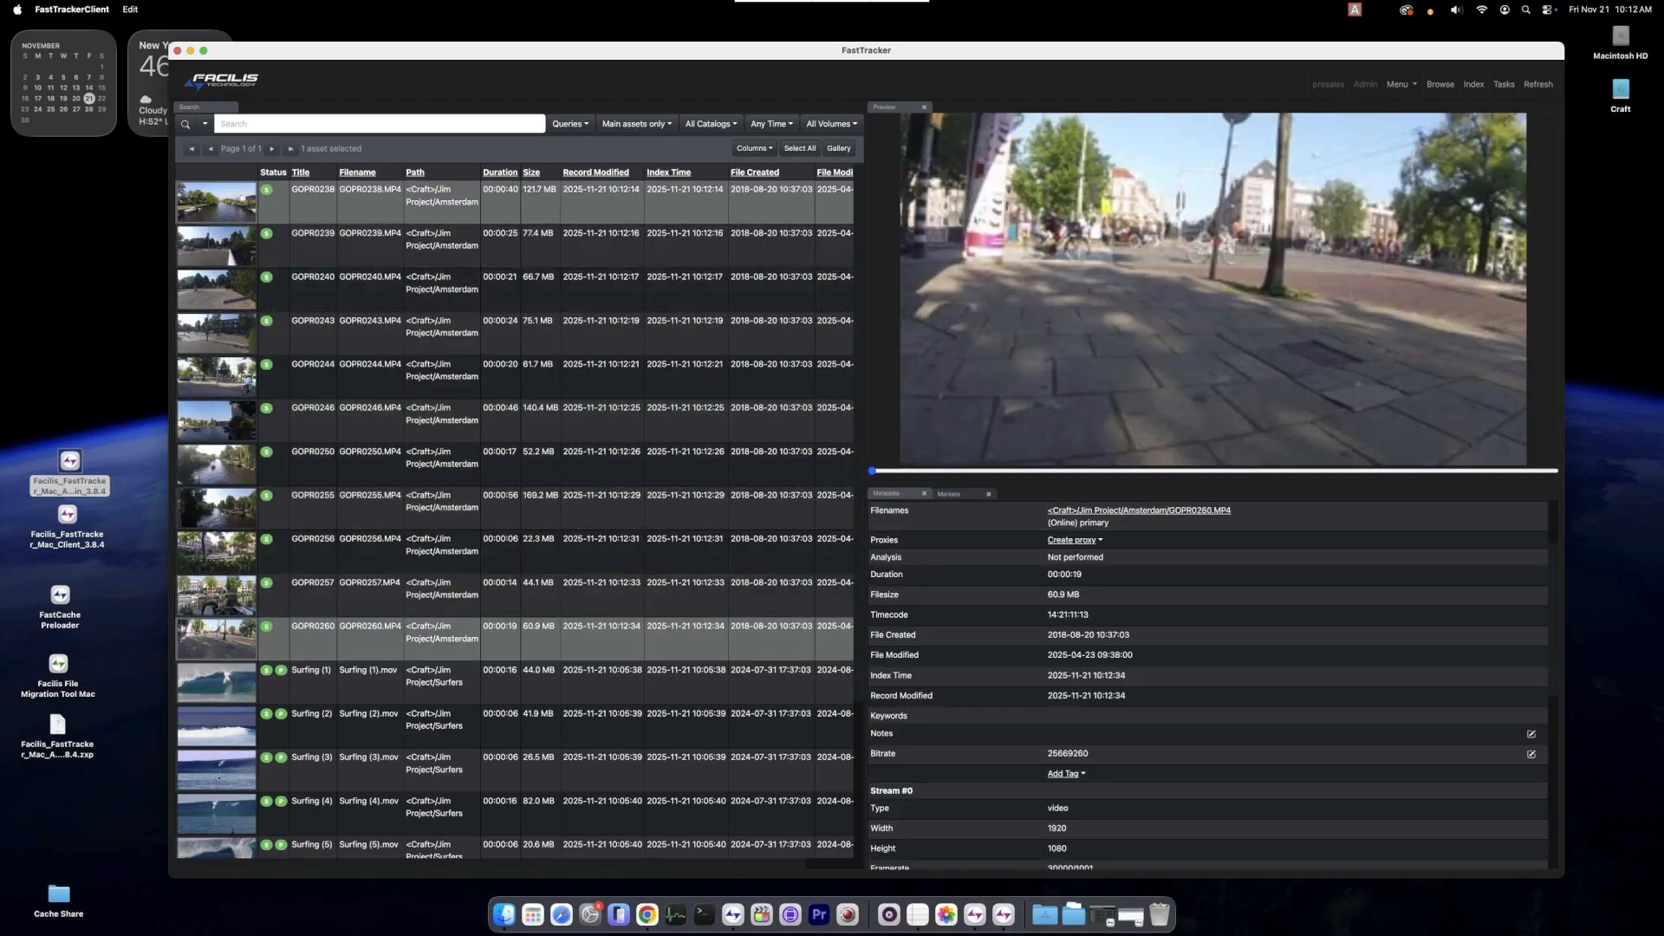
pyautogui.keyDown('shift'); pyautogui.click(442, 201); pyautogui.keyUp('shift')
pyautogui.click(1176, 614)
pyautogui.click(1229, 633)
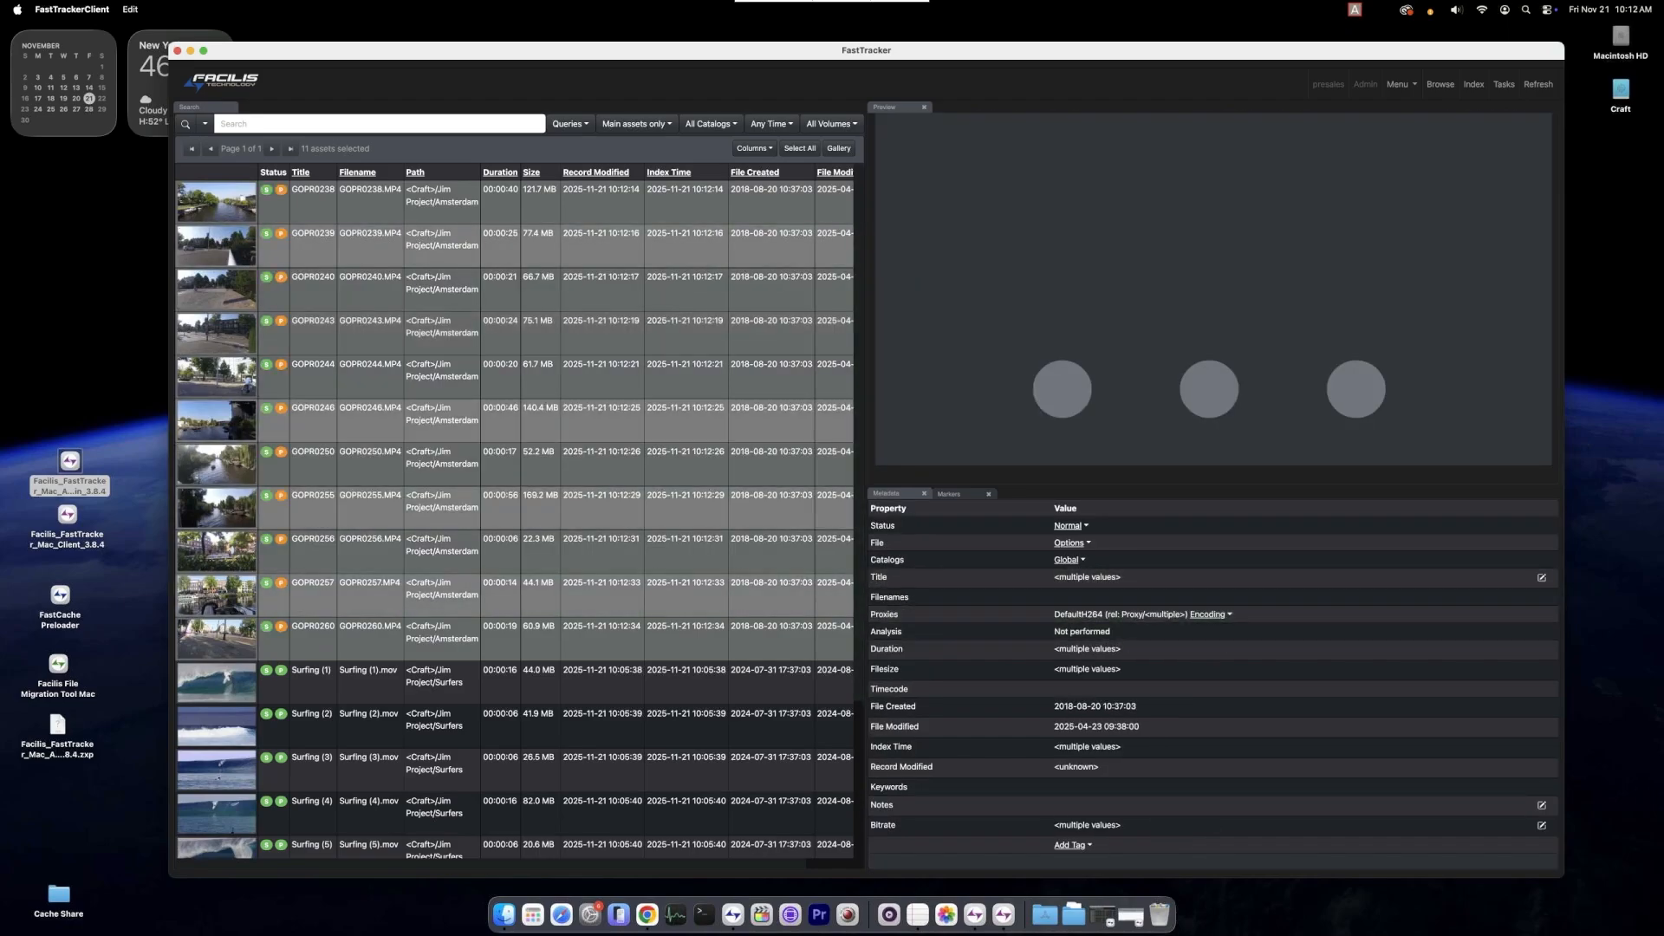
# - Load GOPR0243 and look at the copy and move options for its file
pyautogui.click(443, 332)
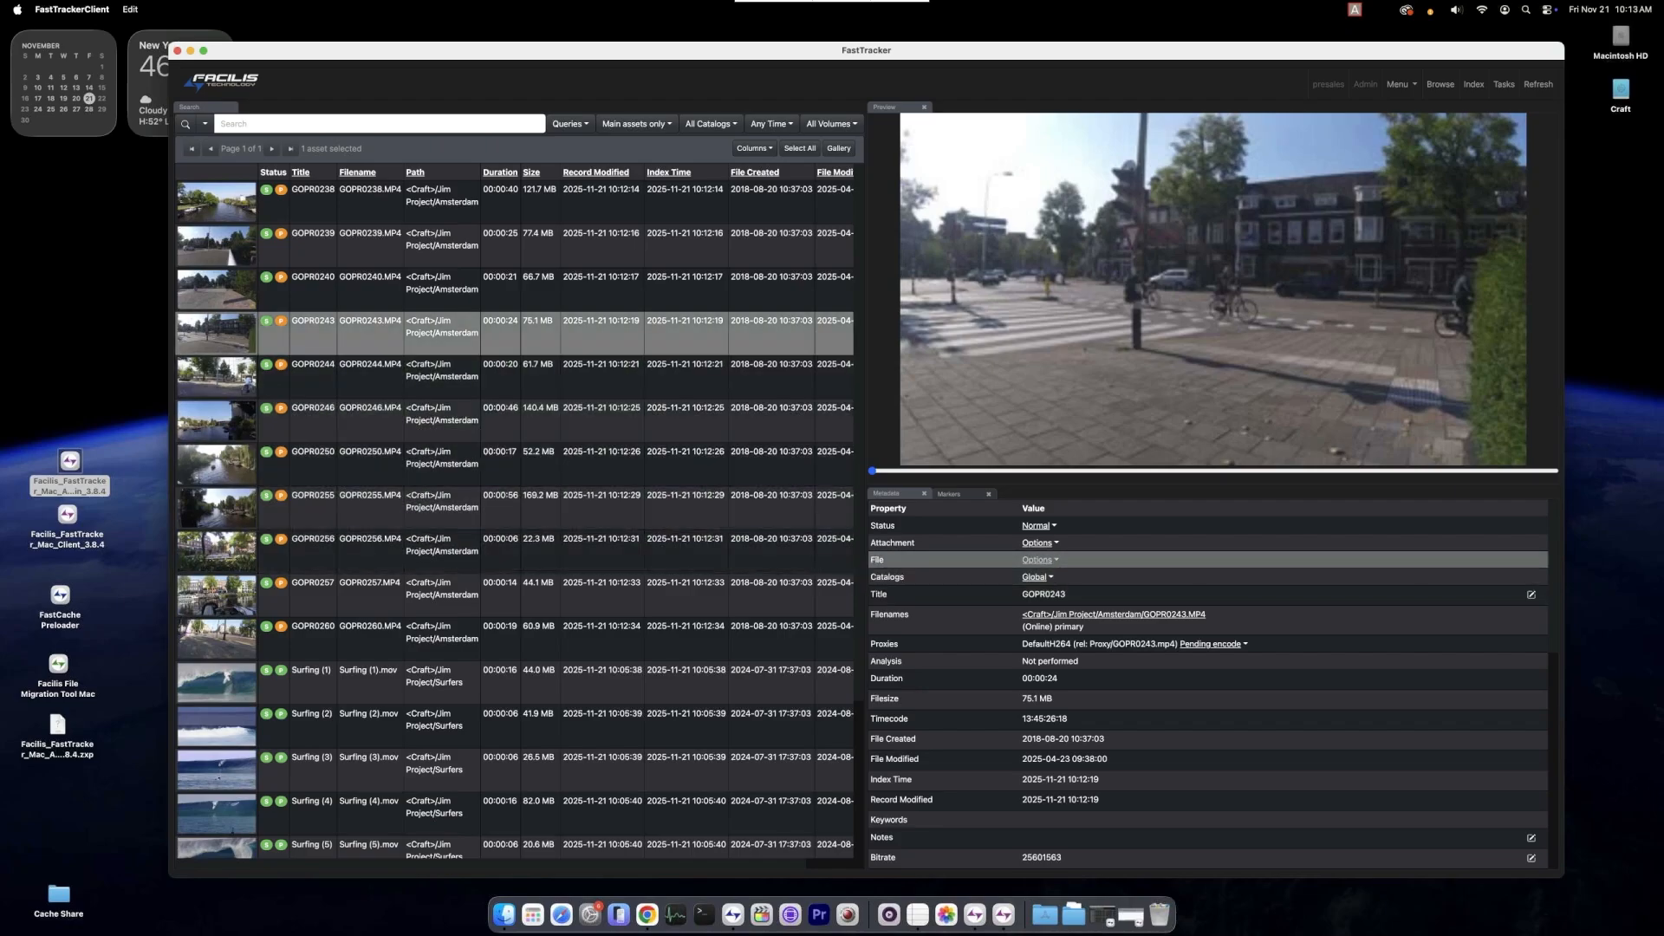
pyautogui.click(1038, 560)
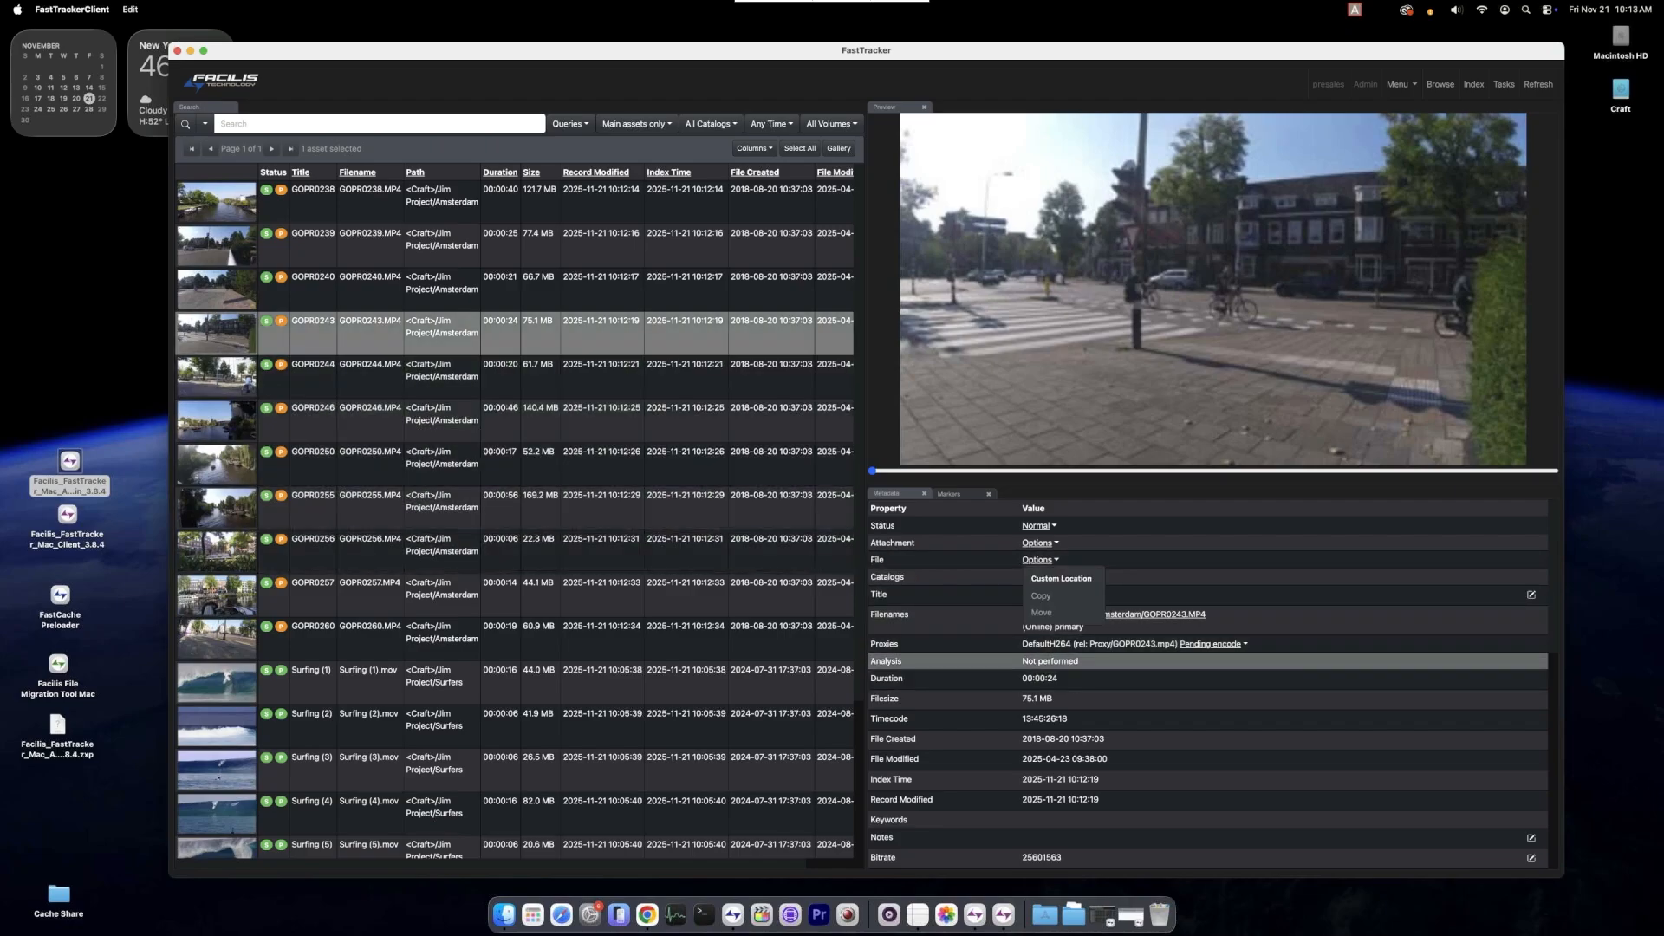
pyautogui.press('Escape')
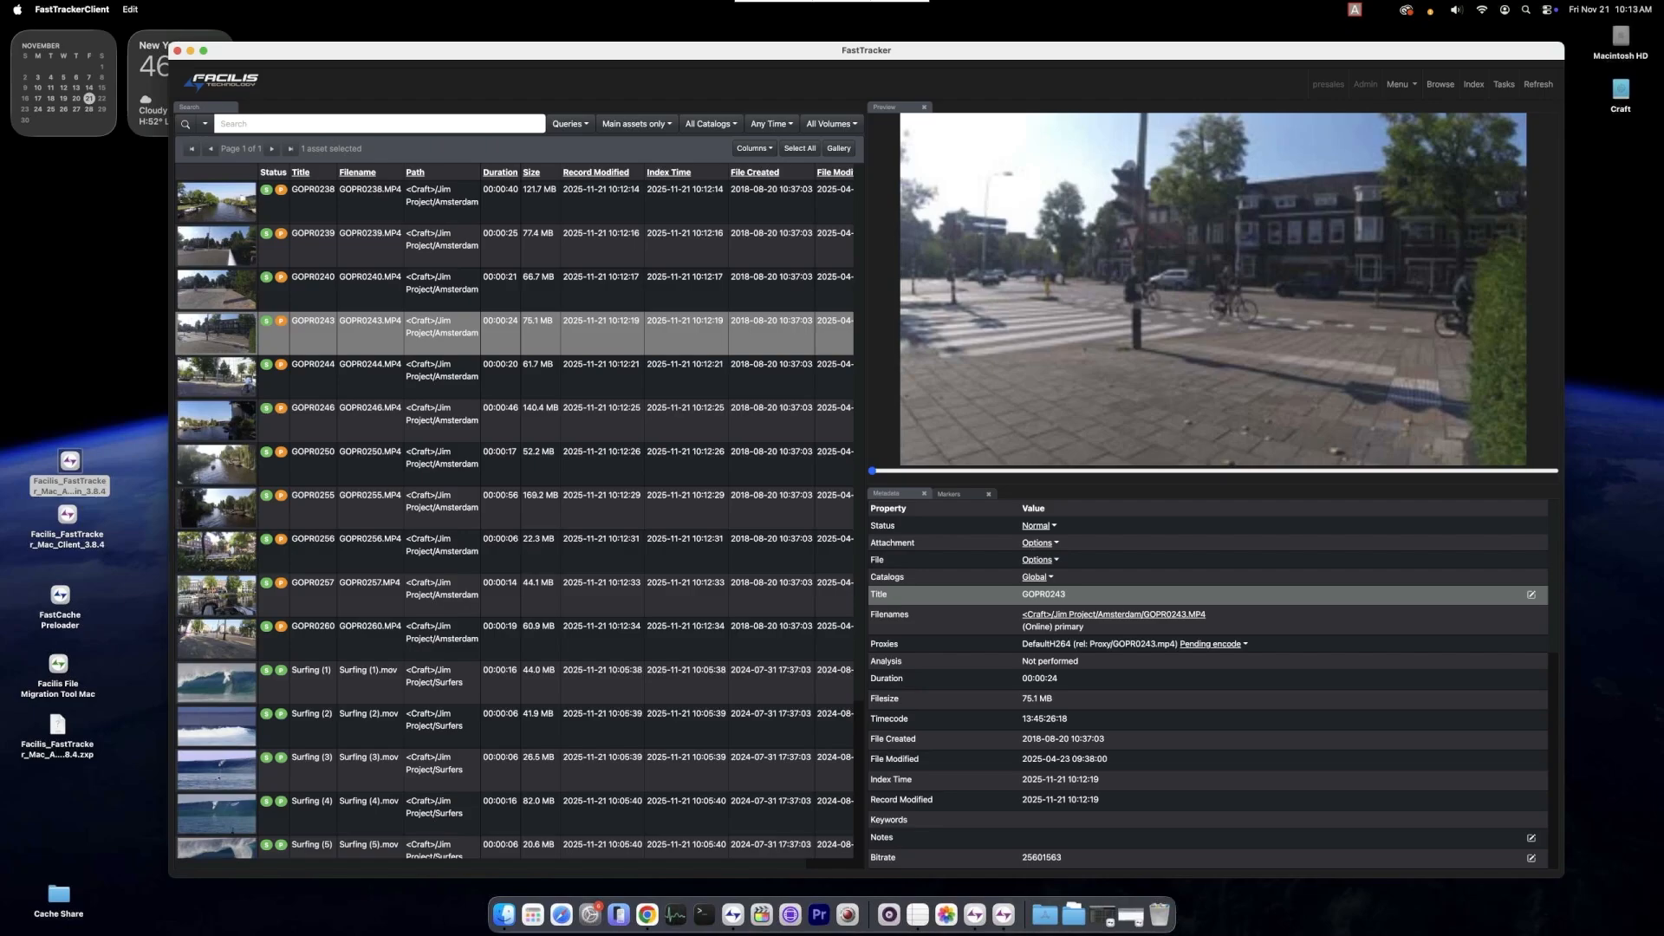
# - Load GOPR0255 and the Surfing (1) clip to view their previews and metadata
pyautogui.click(370, 507)
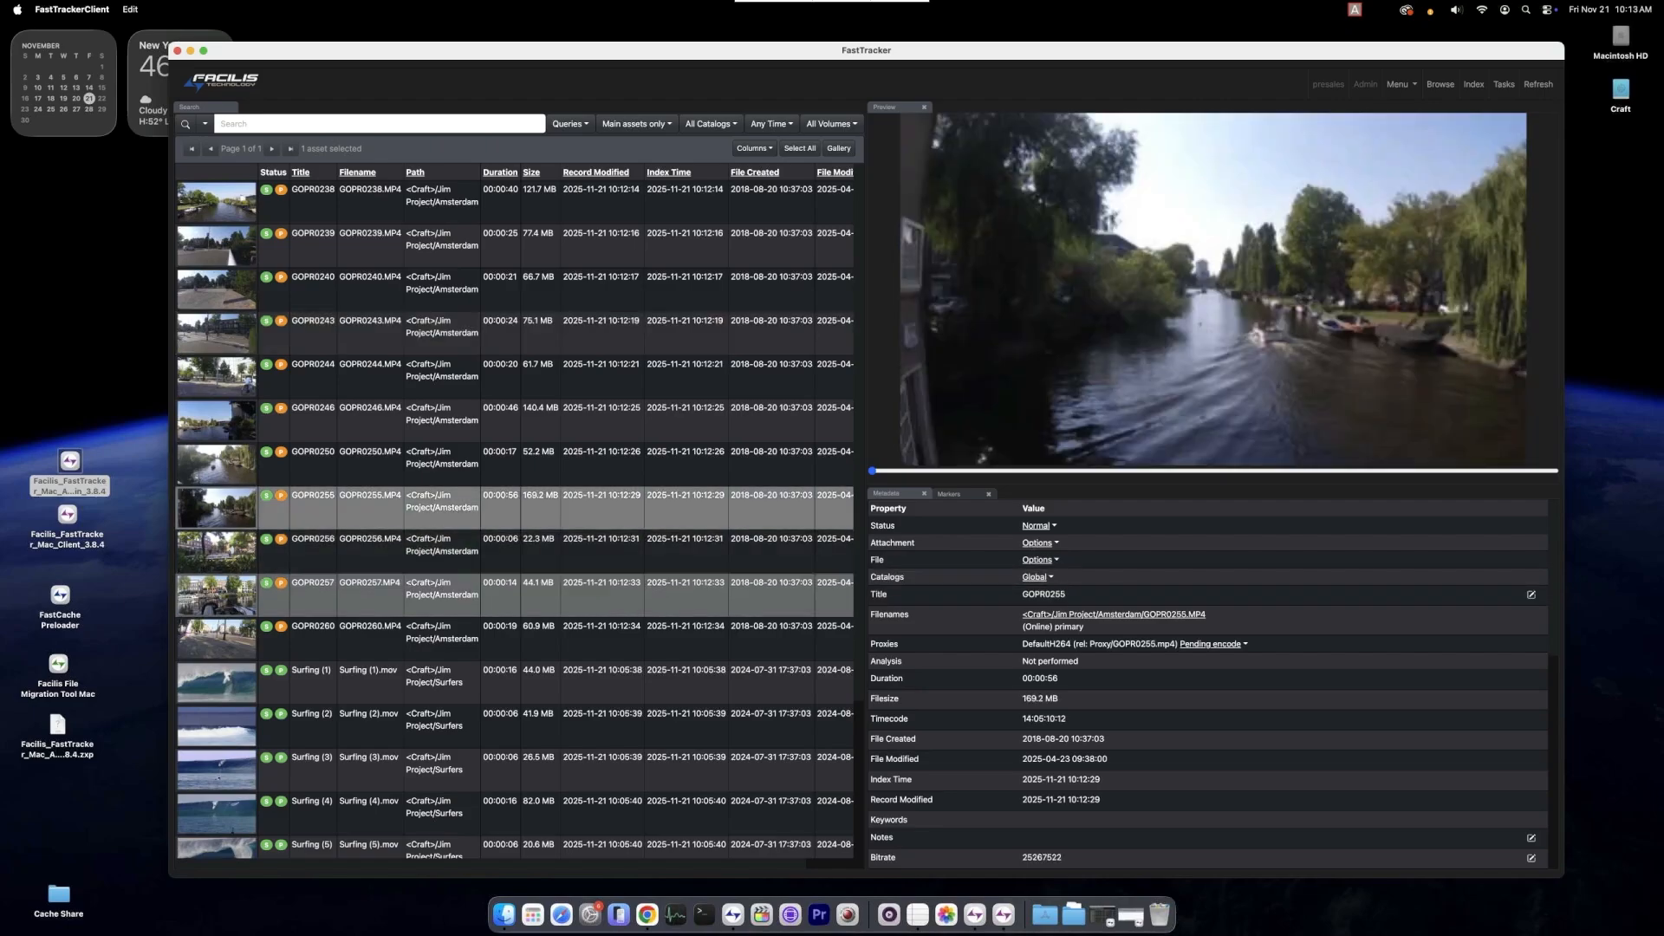
pyautogui.click(369, 682)
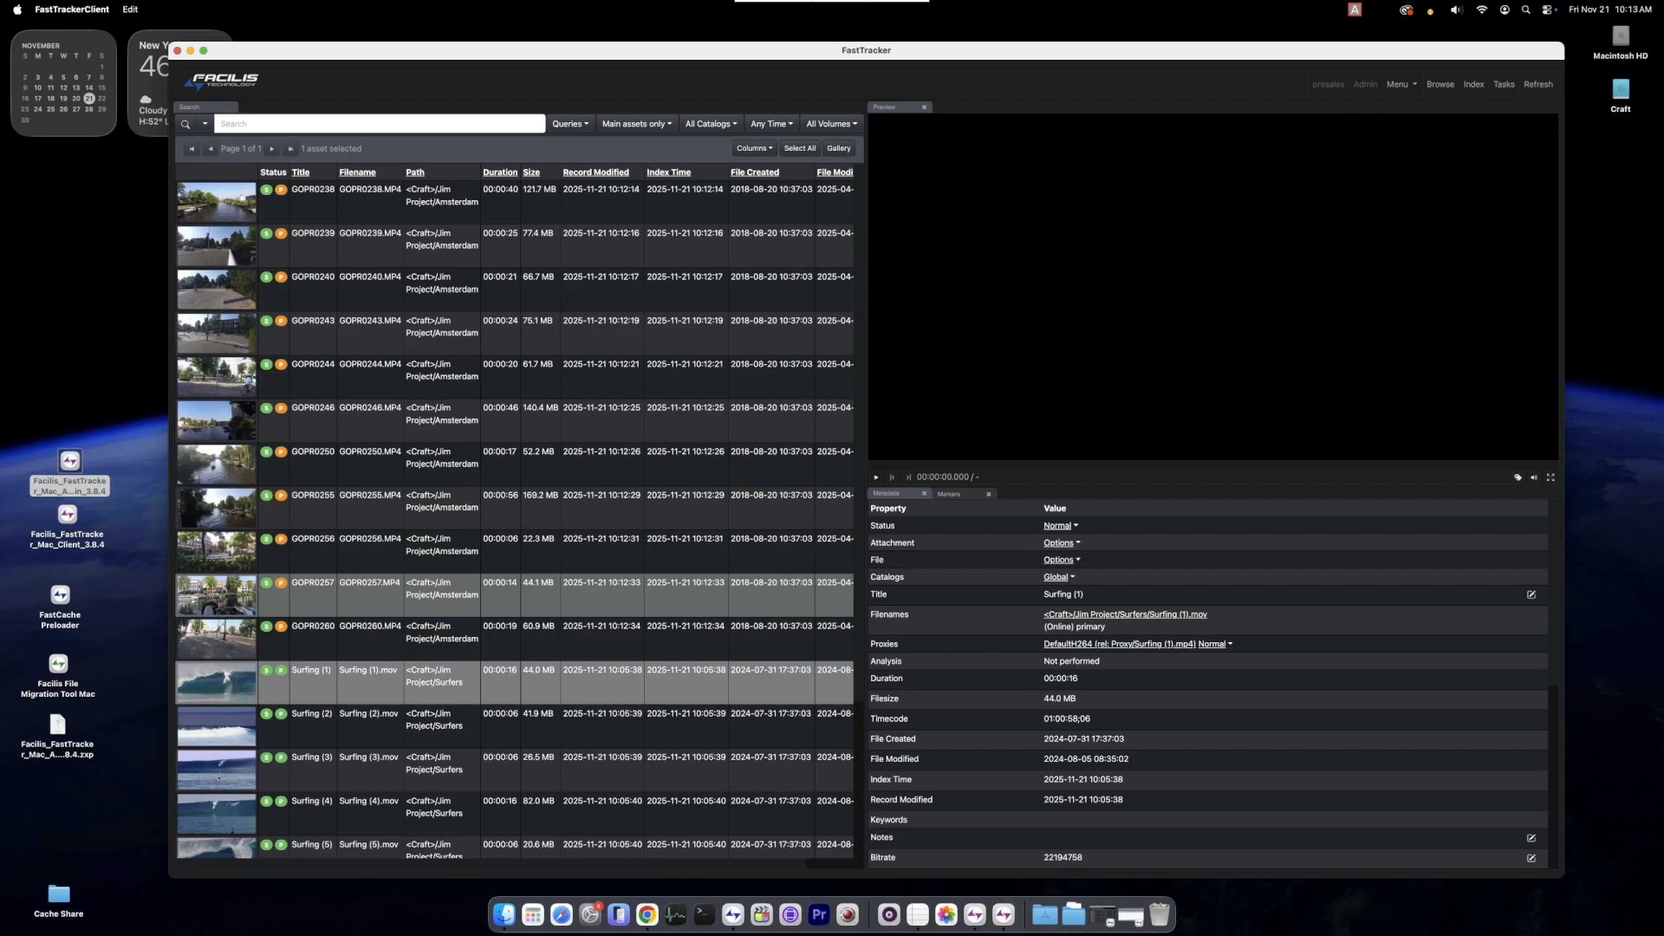